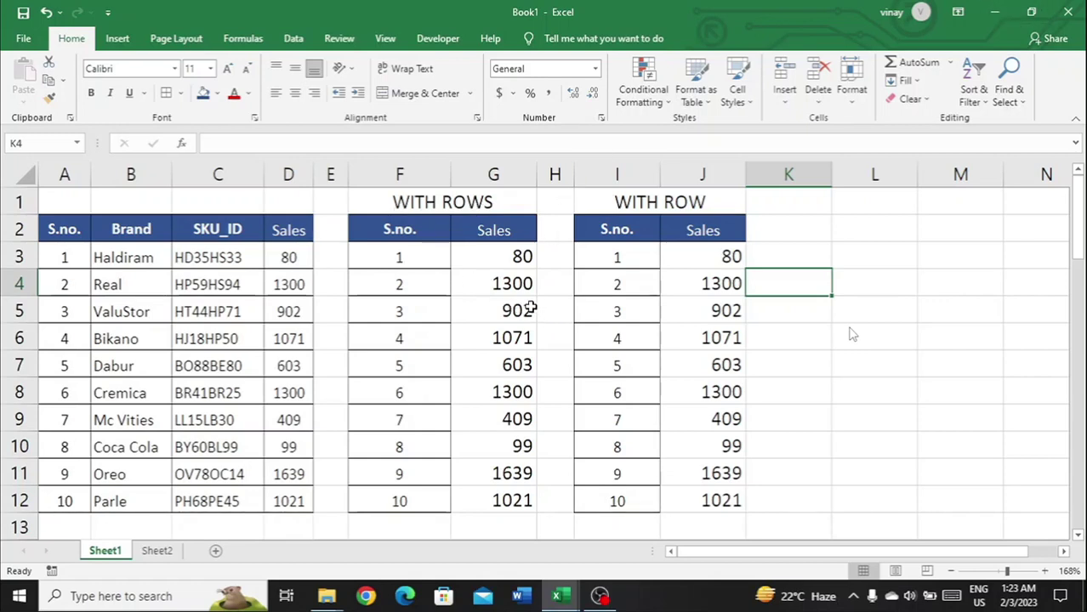
Enter the headings row in cell L3 and rows in cell M3.
key(Right)
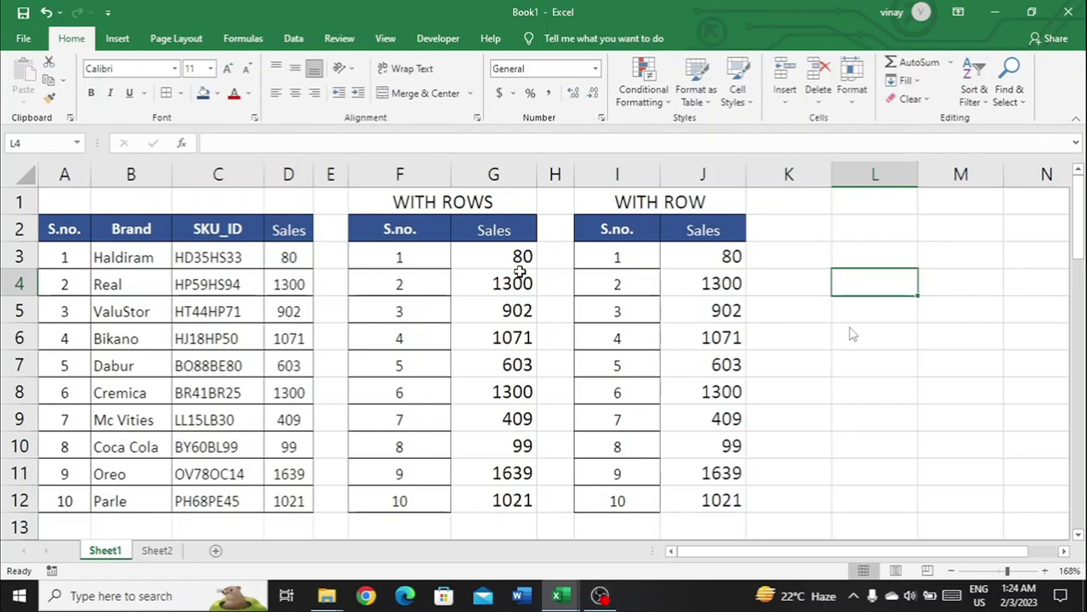
key(Up)
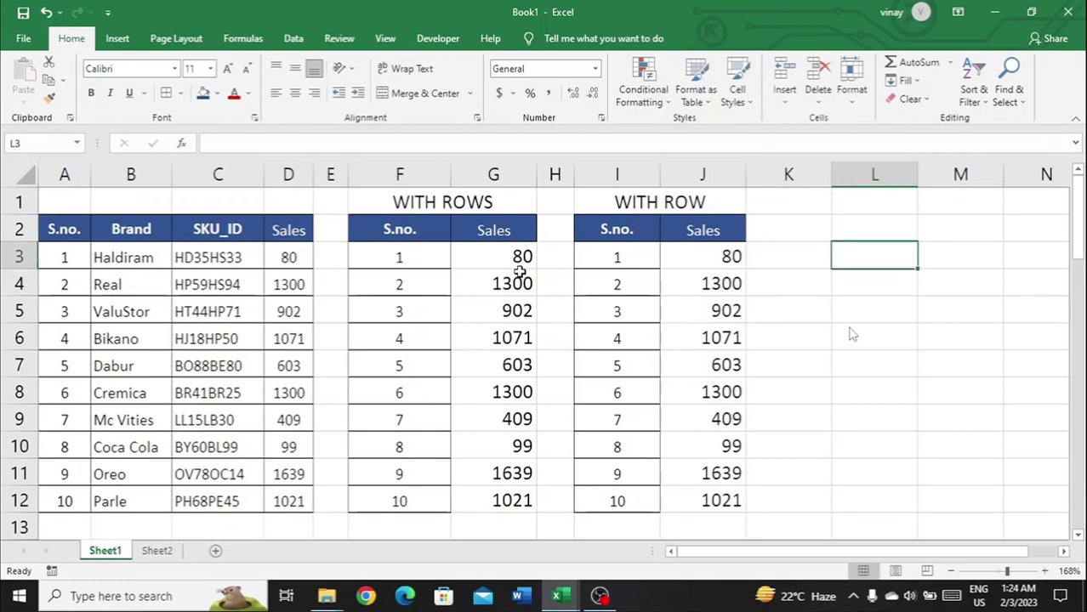
text(row)
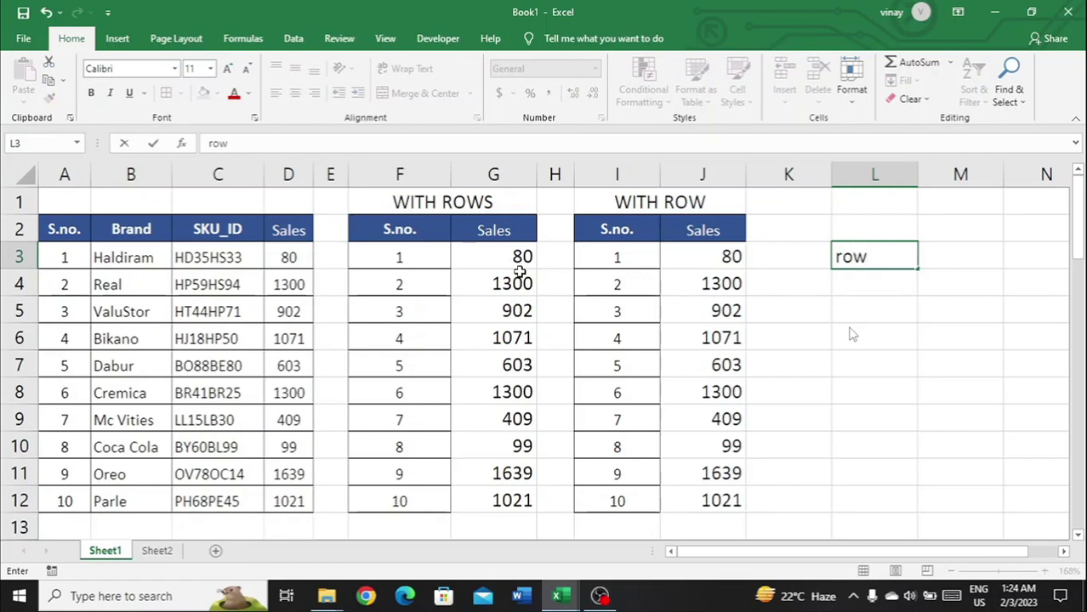
key(Tab)
text(ro)
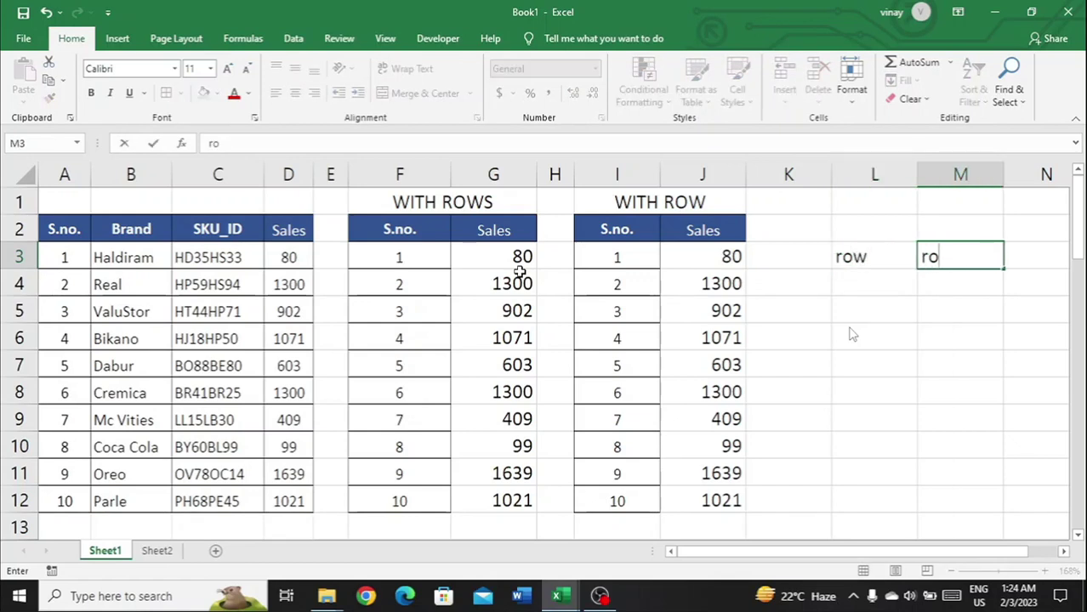
text(ws)
key(Left)
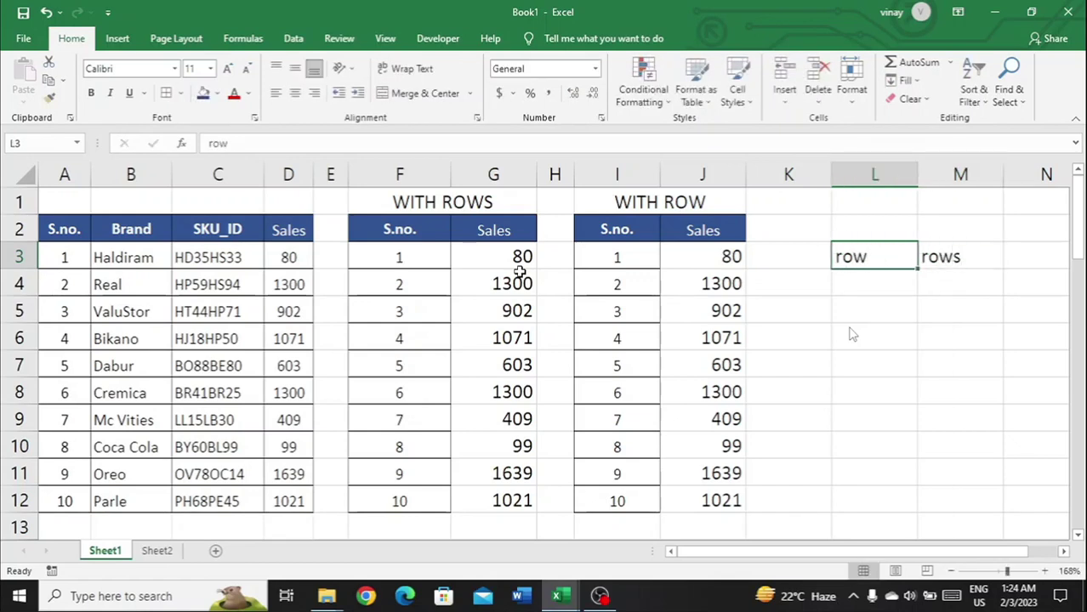
Start a ROW formula in cell L4, directly under the row heading.
key(Down)
key(Right)
key(Left)
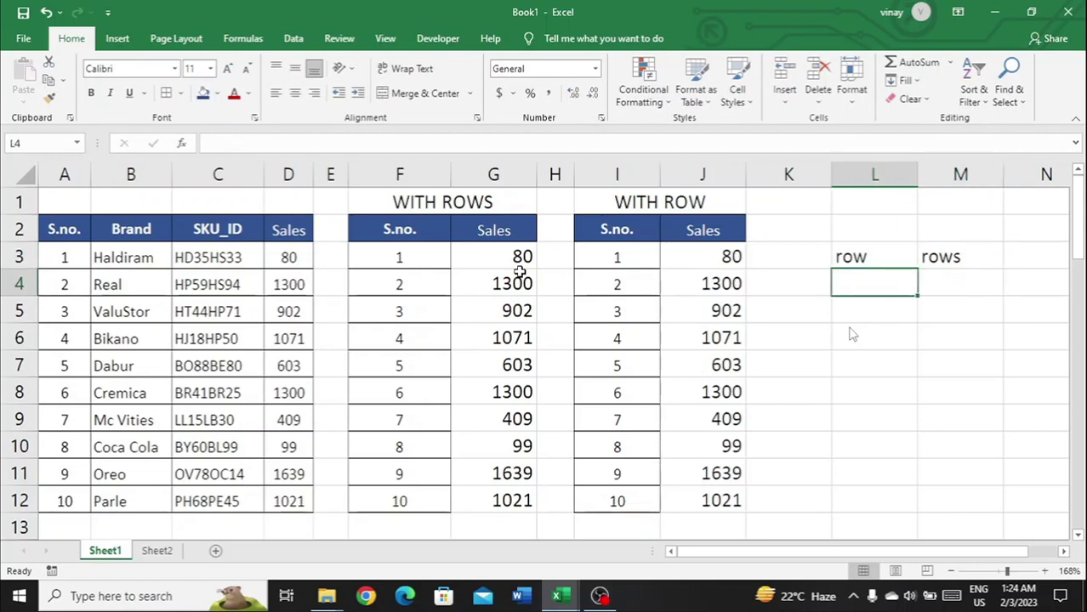
text(=)
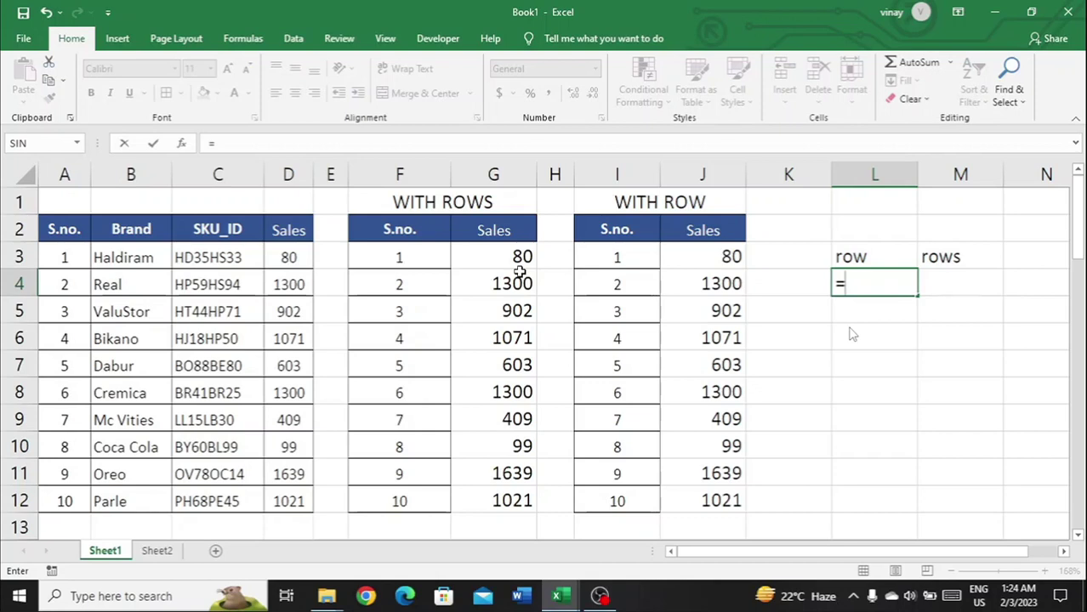
text(row)
key(Tab)
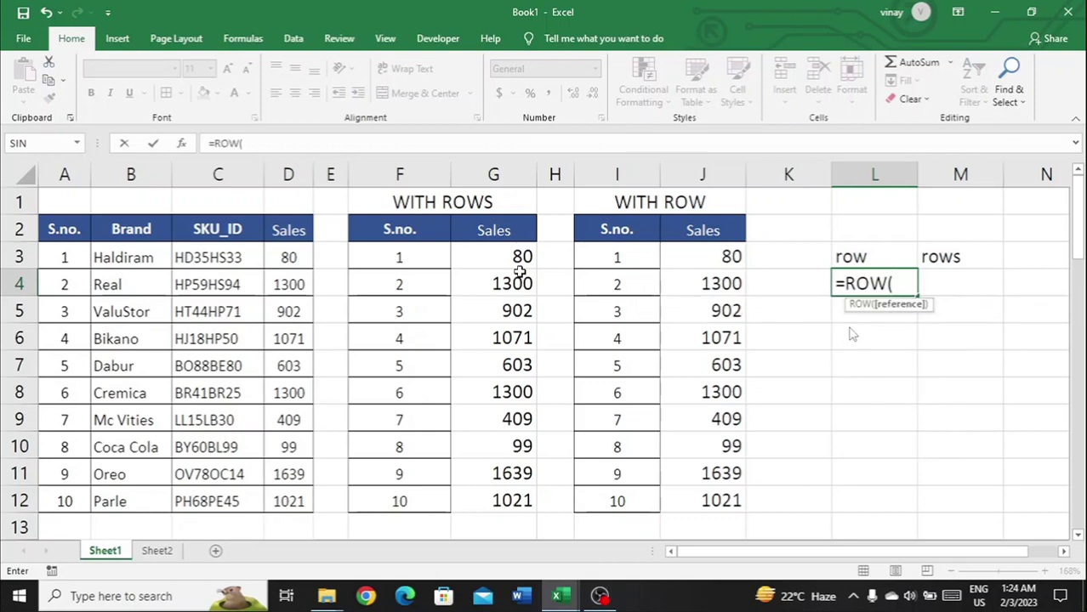
click(327, 262)
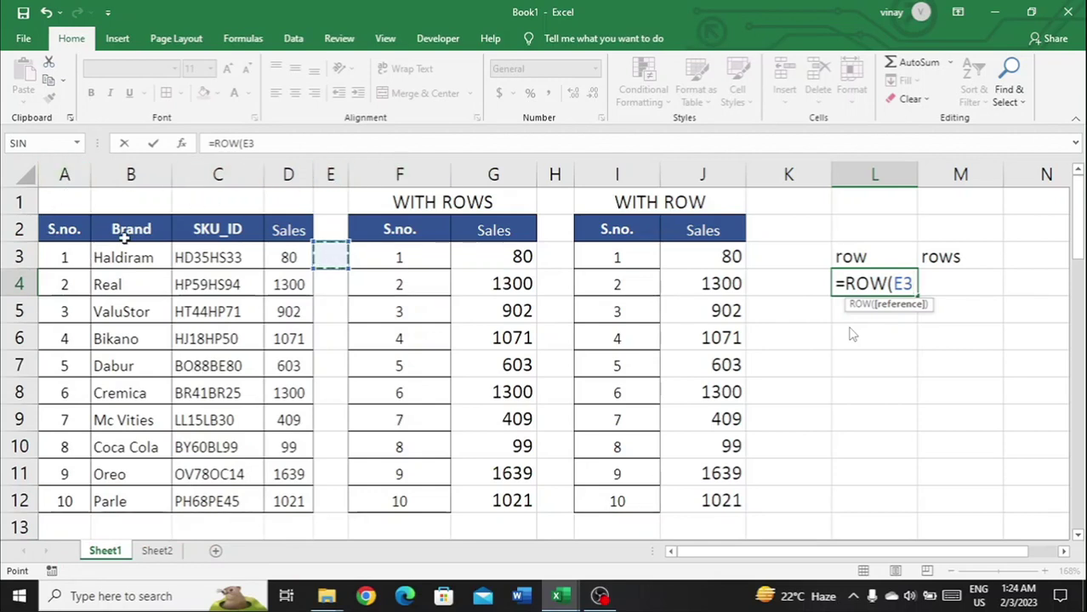
drag(74, 200, 723, 204)
drag(64, 230, 493, 230)
drag(64, 257, 511, 257)
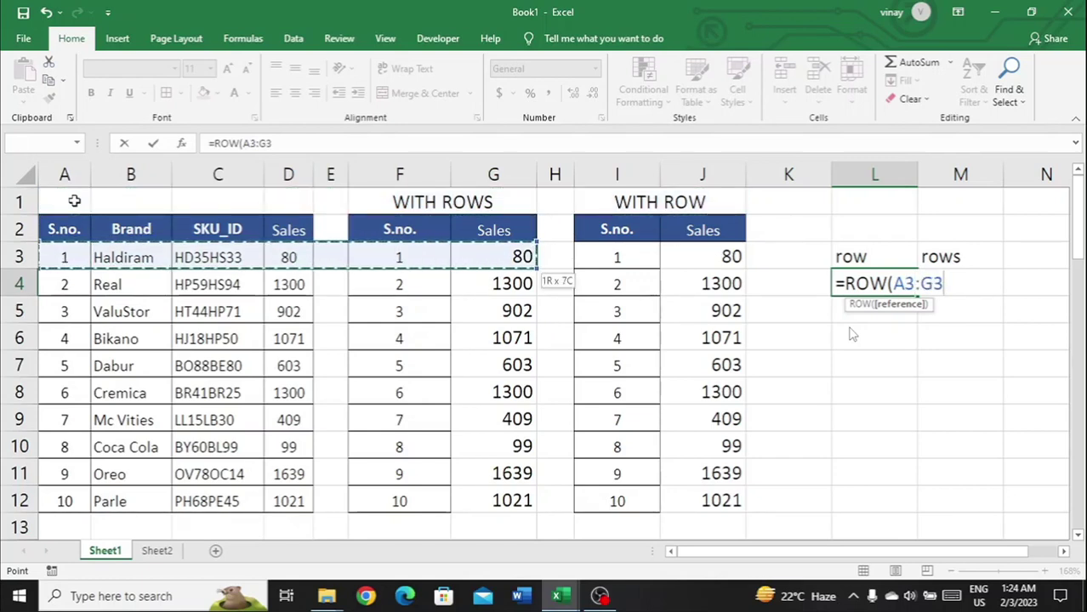
click(325, 228)
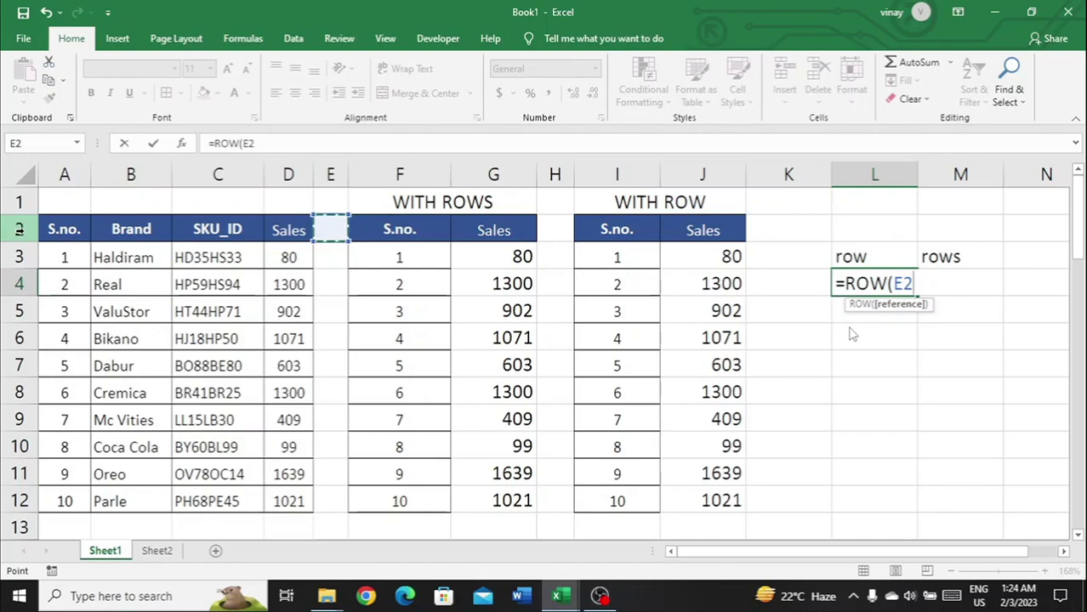
Complete the ROW formula in L4 with cell E6 as its reference.
click(329, 338)
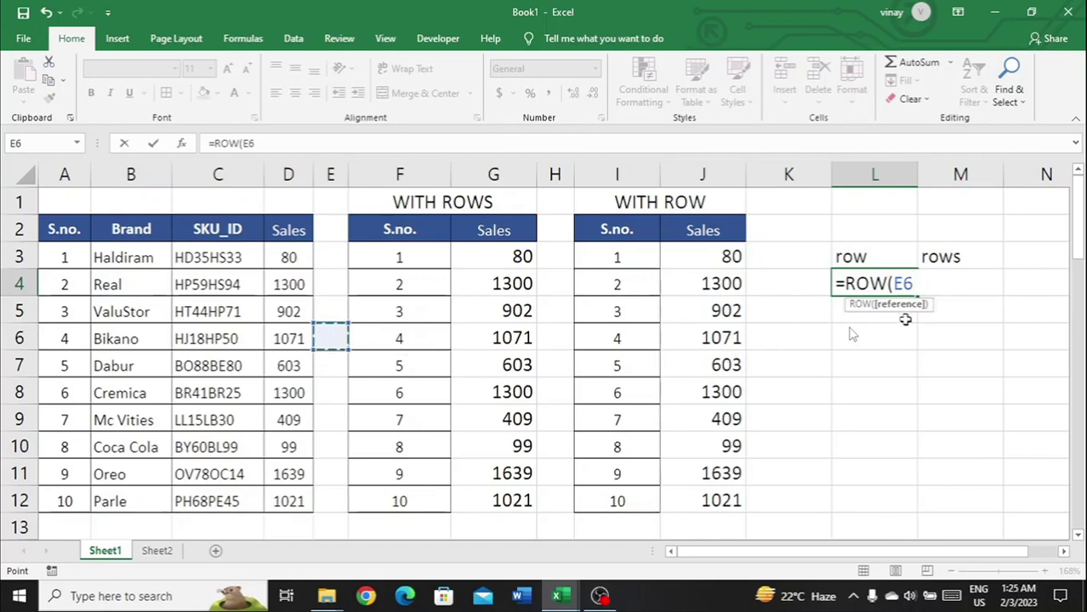
key(Return)
key(Up)
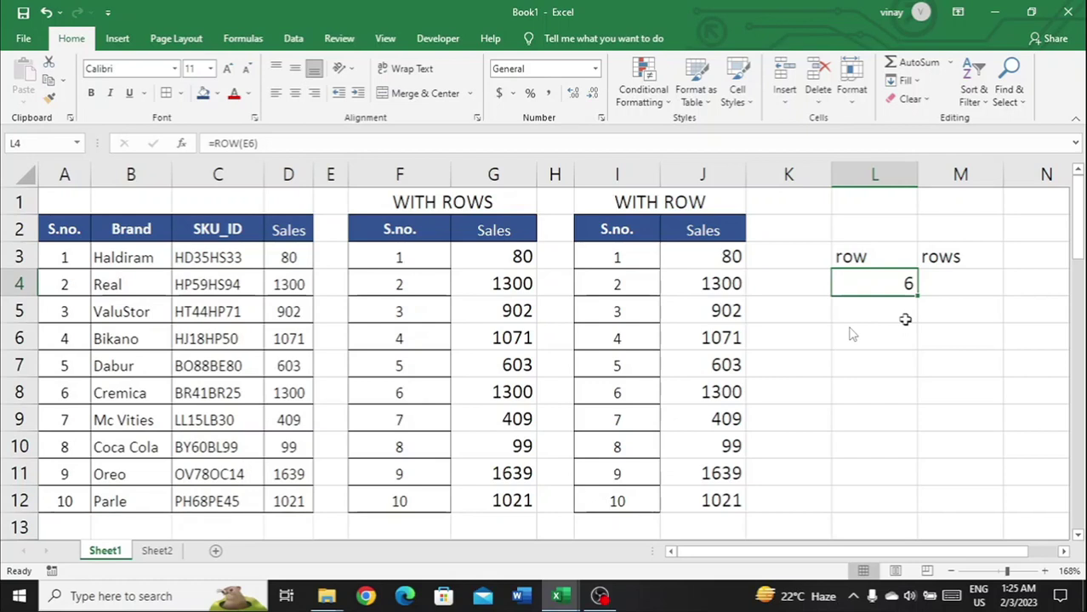
Enter the formula =ROW(K12) in cell L5.
click(905, 319)
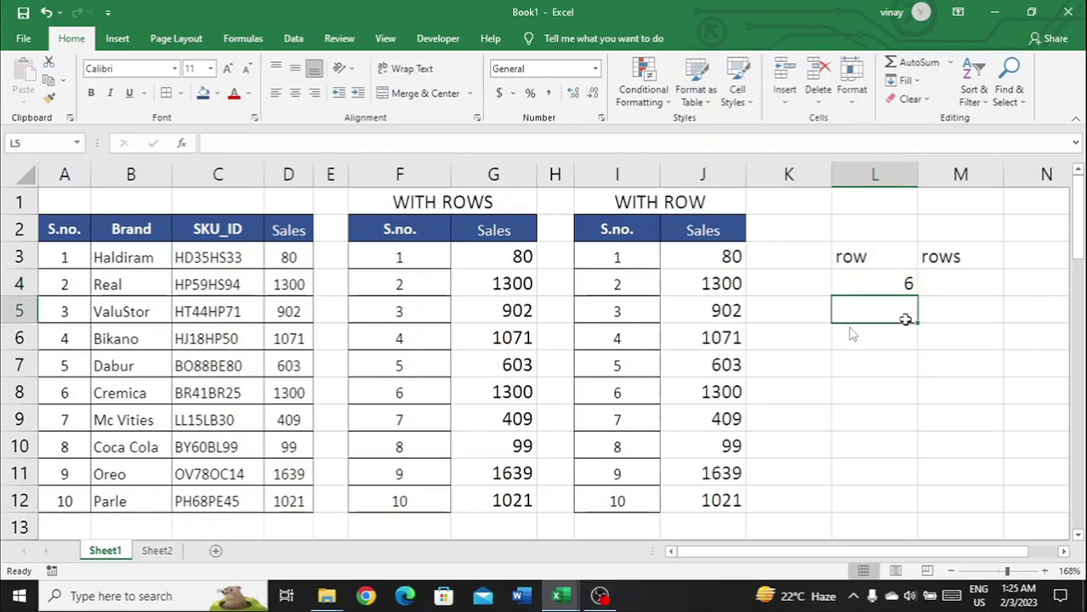
text(=row)
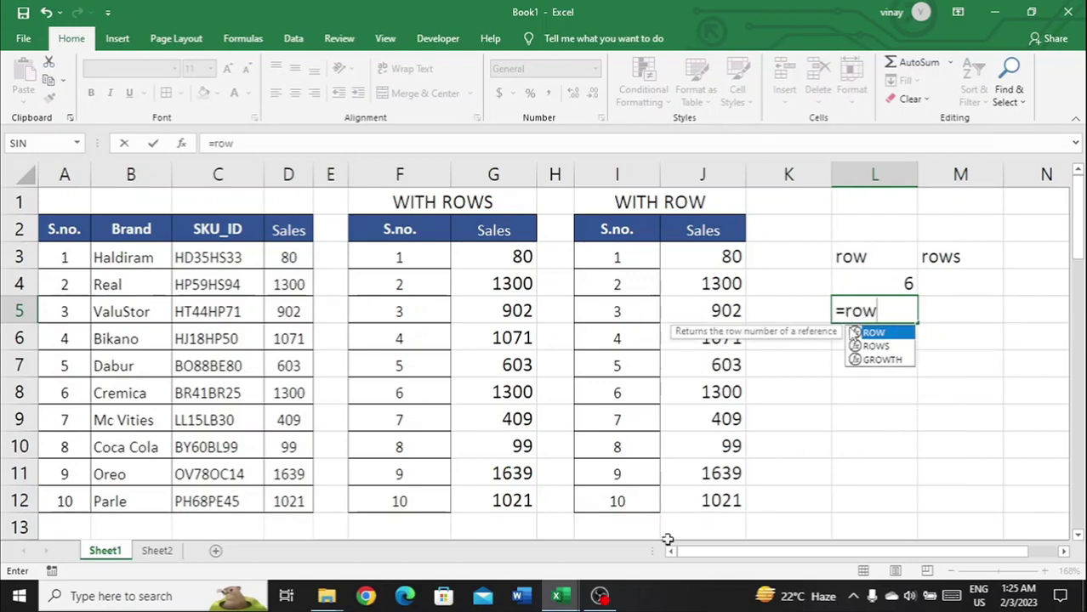
click(769, 501)
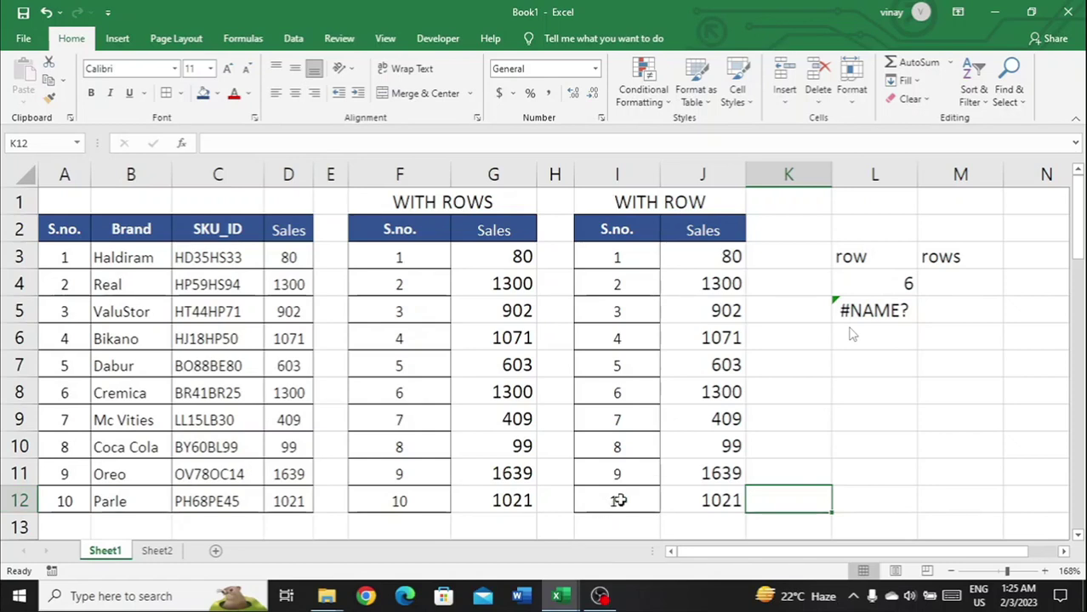
click(851, 328)
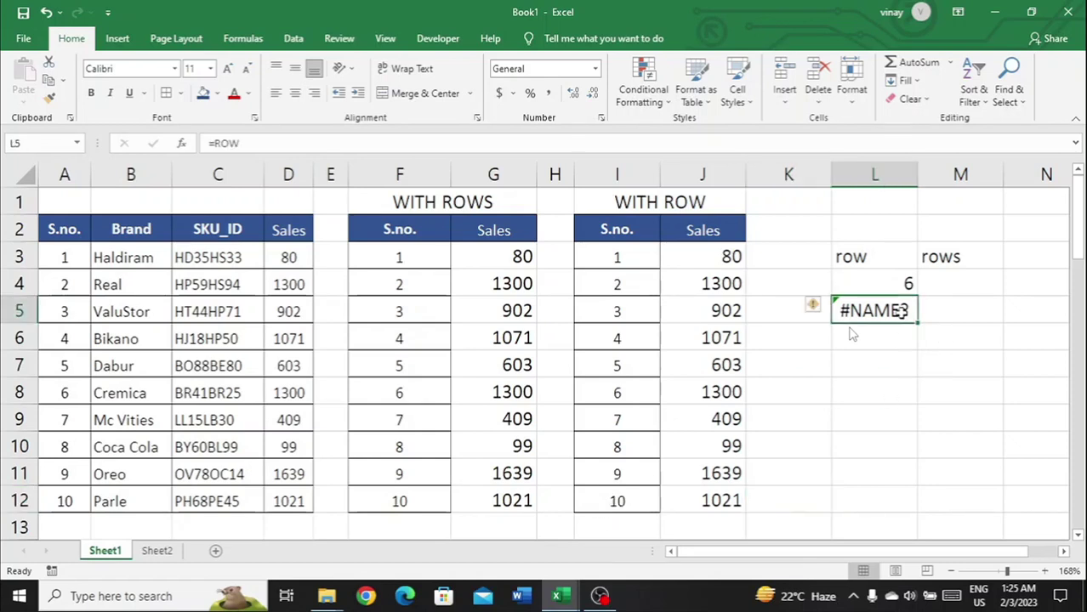
key(F2)
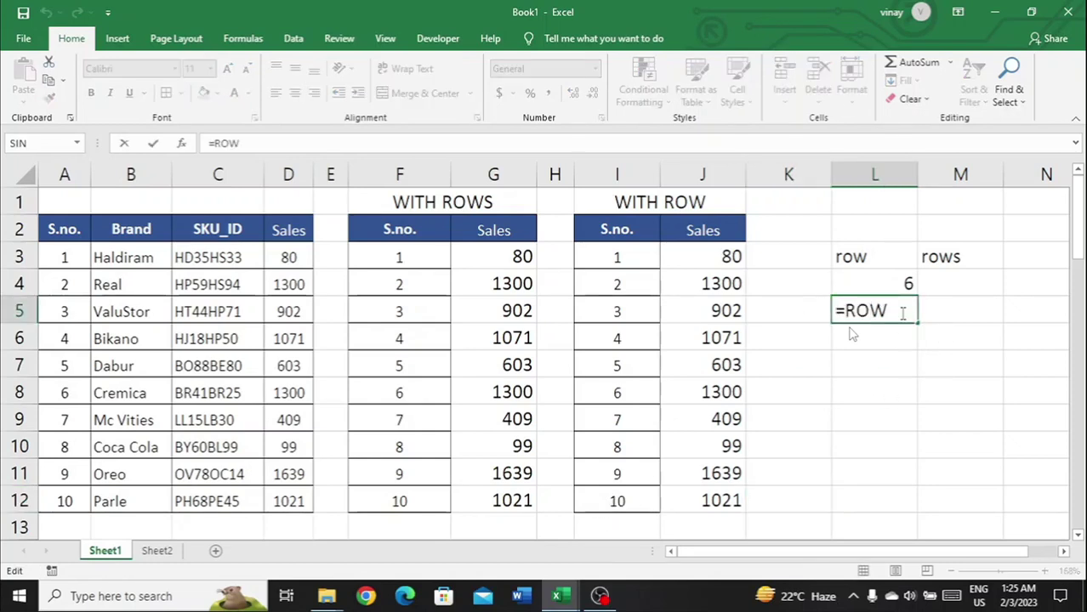
text(()
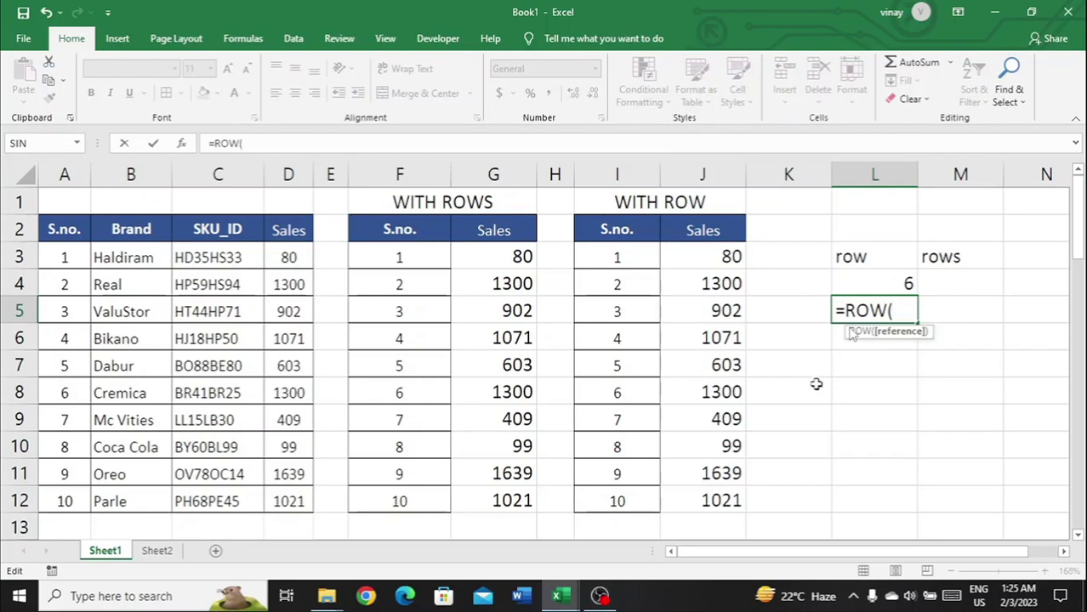
click(769, 502)
text())
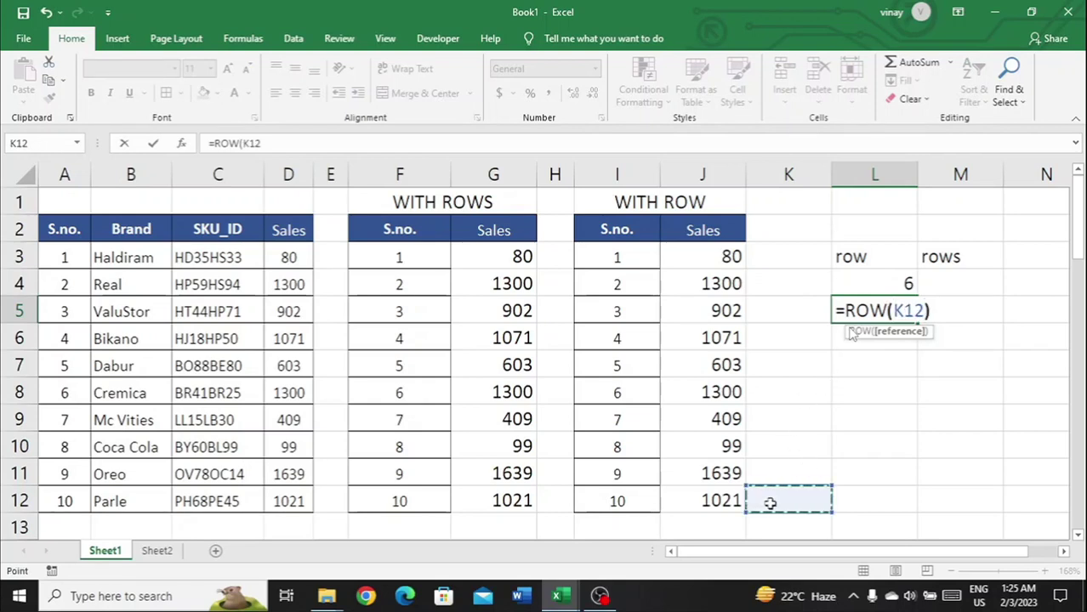
key(Return)
key(Up)
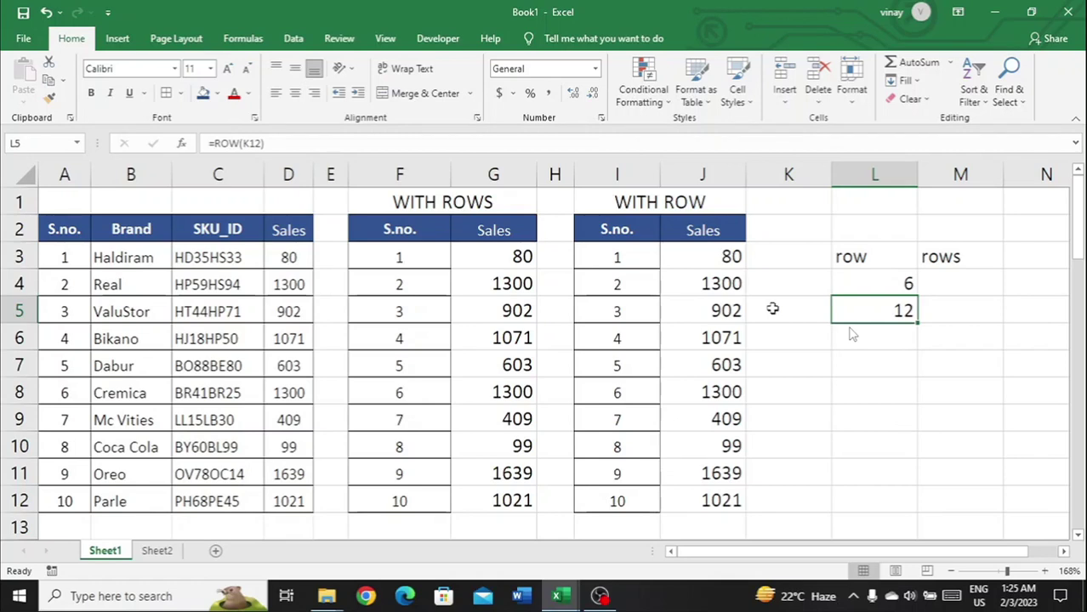
Examine cells across row 1 and how far the row extends from B1 to the sheet's last column.
click(873, 339)
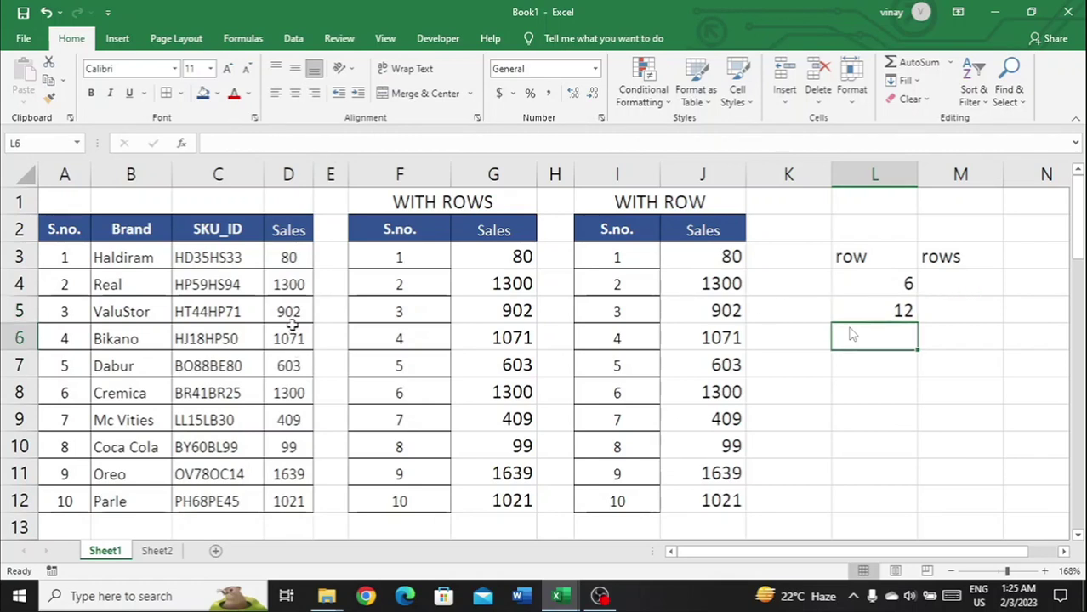
click(285, 199)
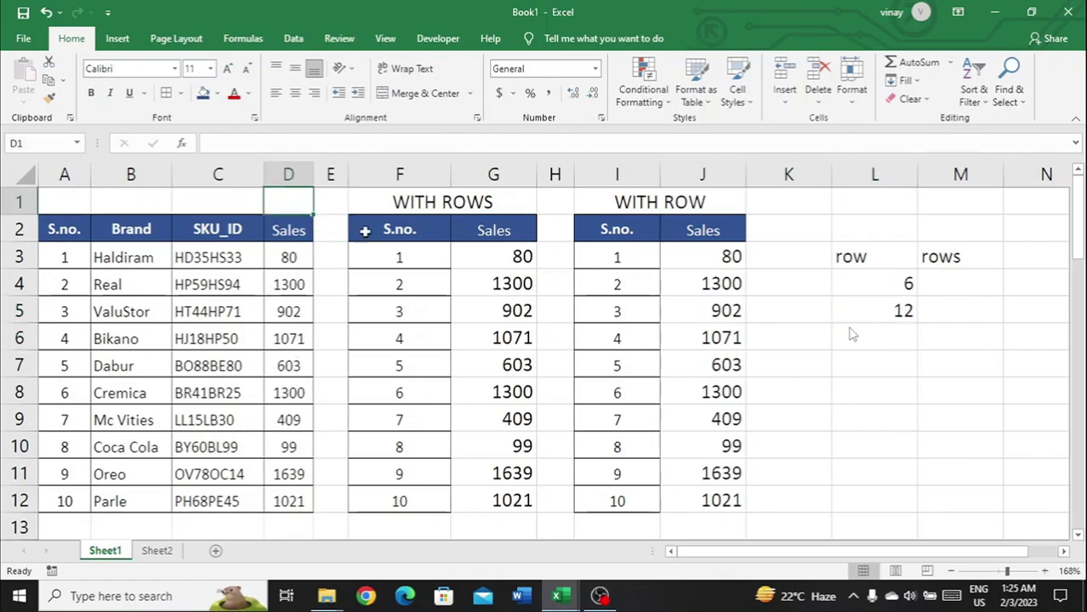
click(555, 199)
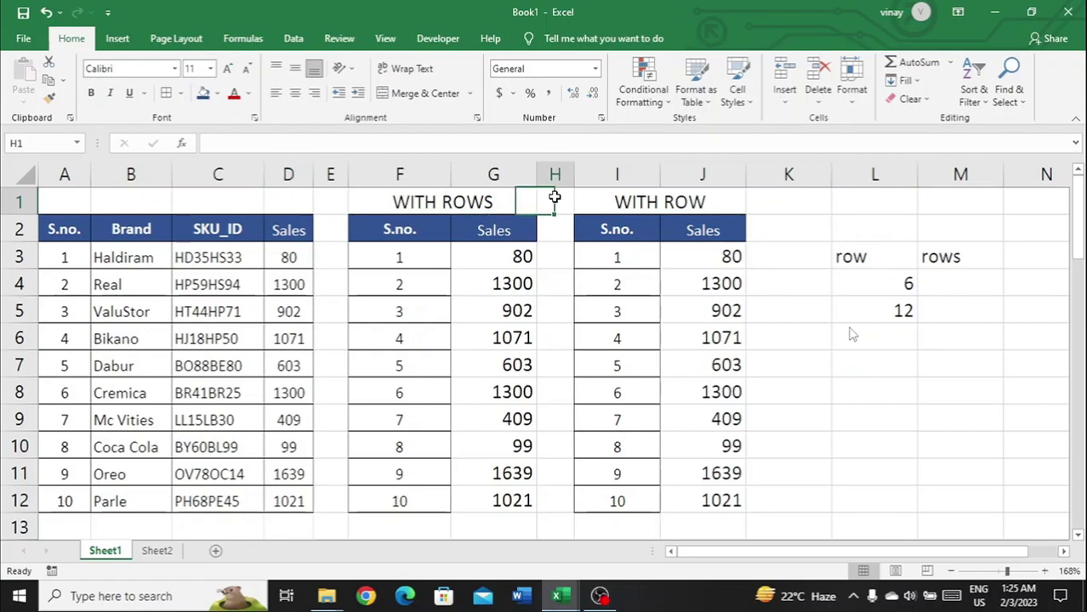
click(301, 203)
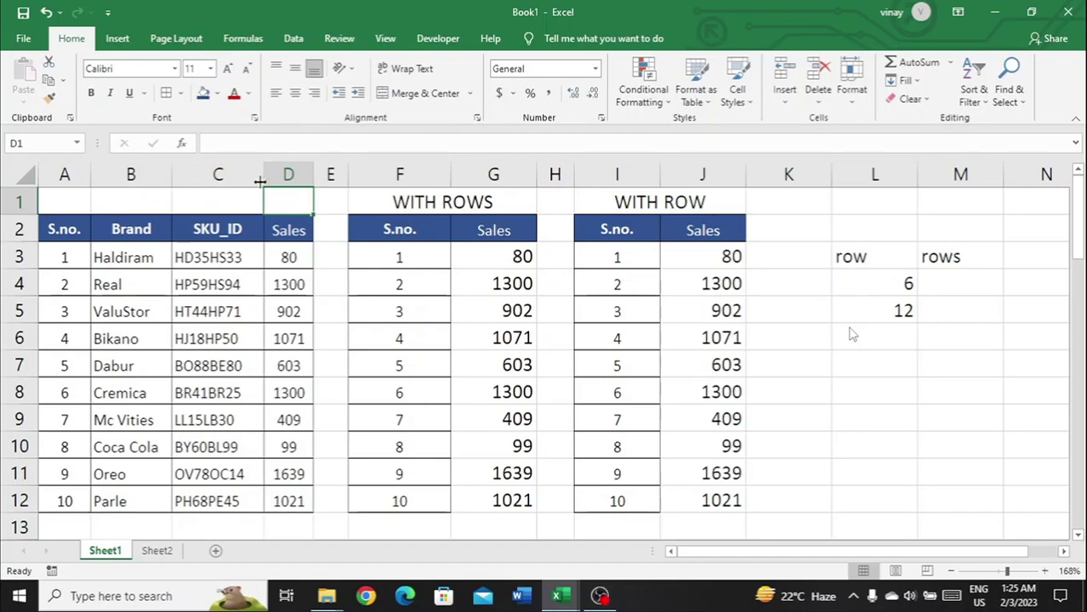
click(322, 209)
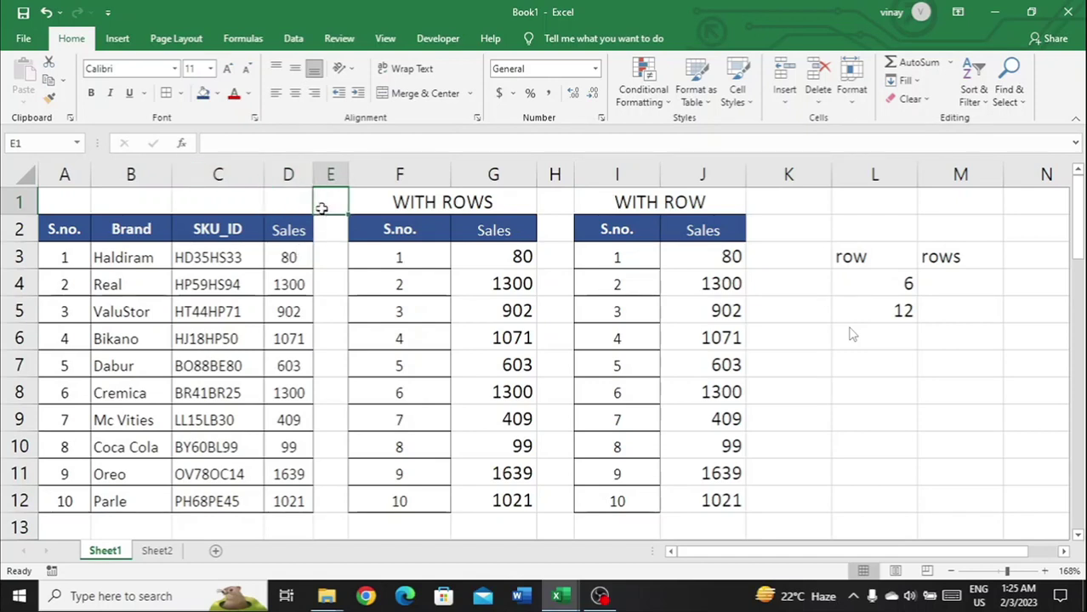
click(125, 197)
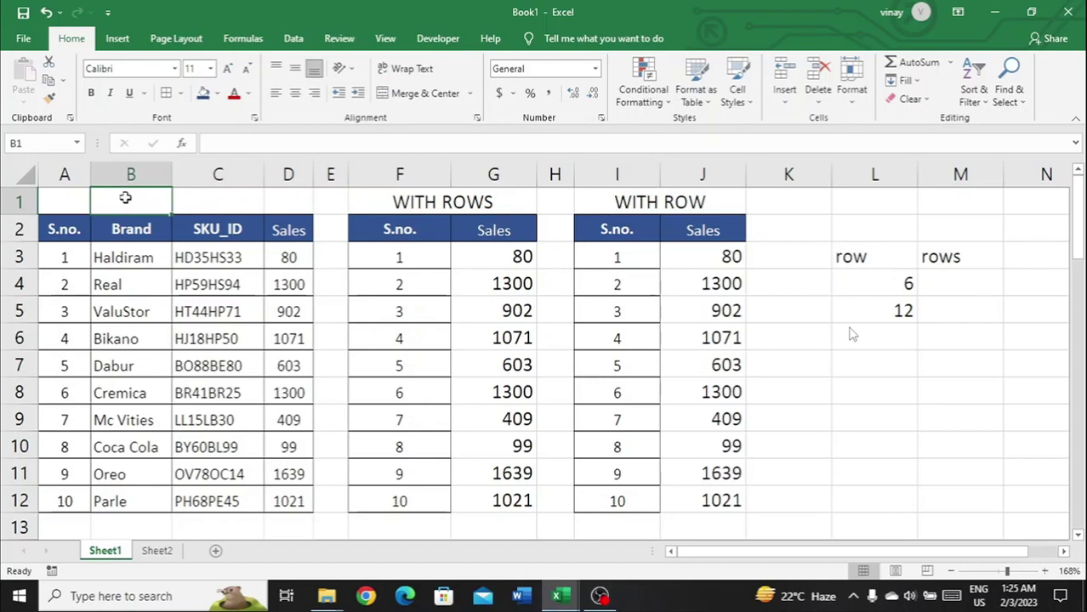
key(ctrl+shift+Right)
key(ctrl+shift+Right)
key(ctrl+shift+Right)
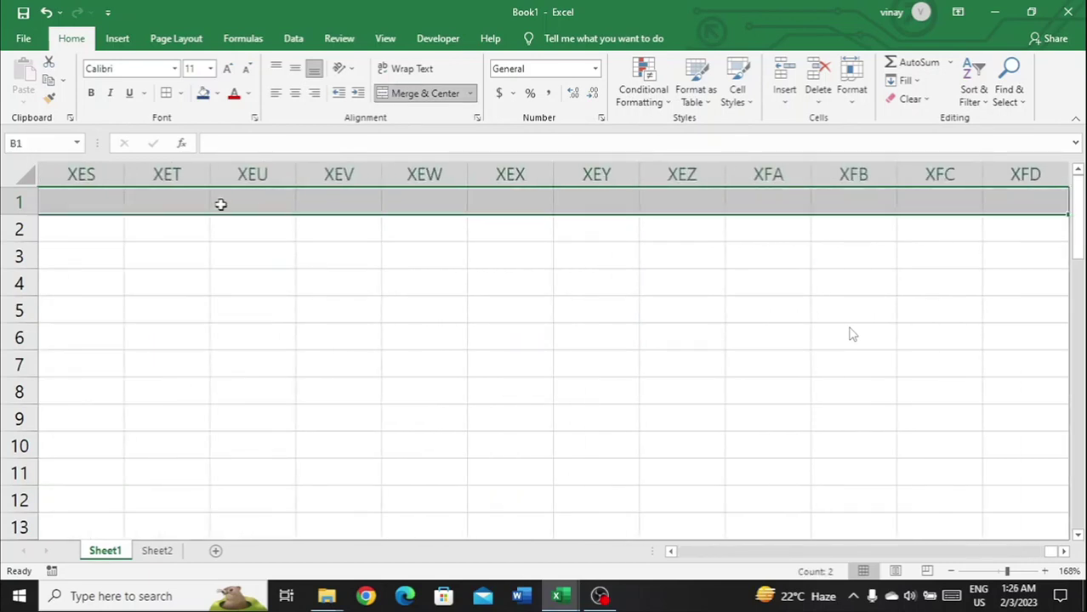
click(224, 204)
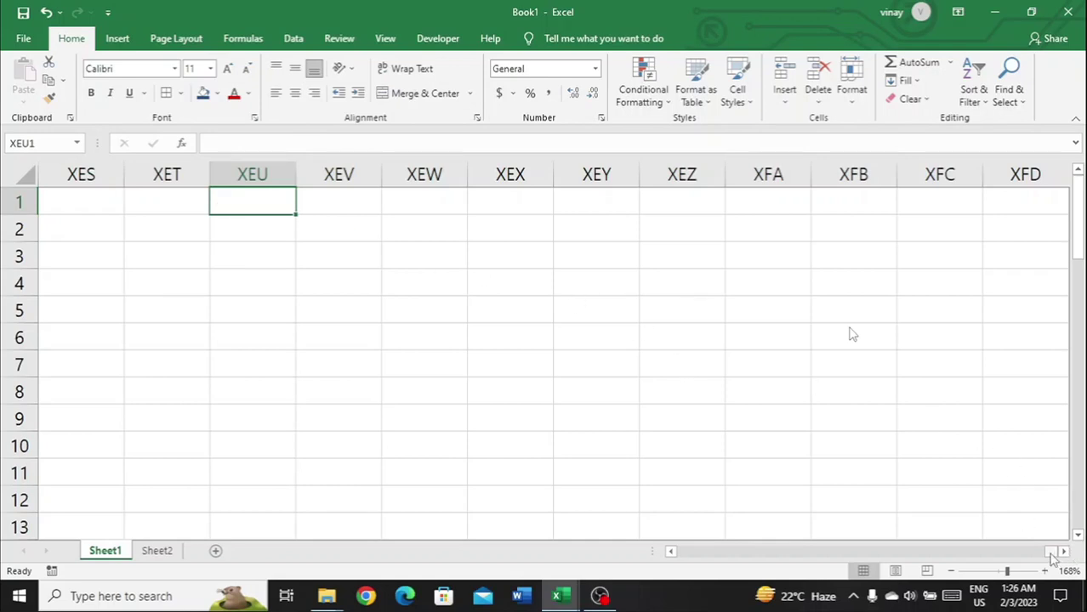
drag(1052, 554, 565, 590)
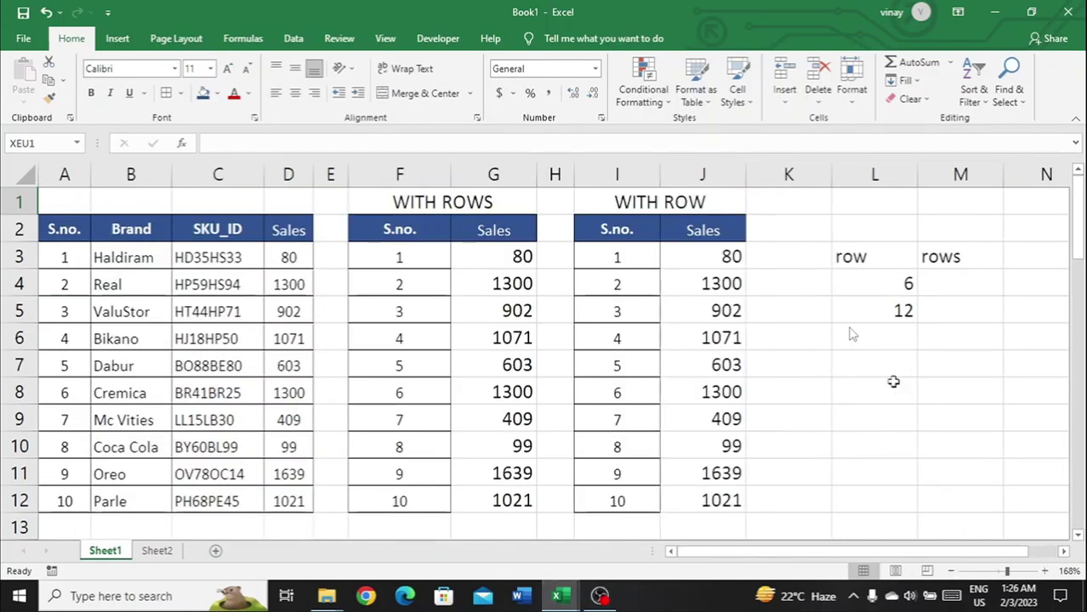
Enter the formula =ROW(K1) in cell L6, below the other ROW examples.
click(892, 344)
text(=)
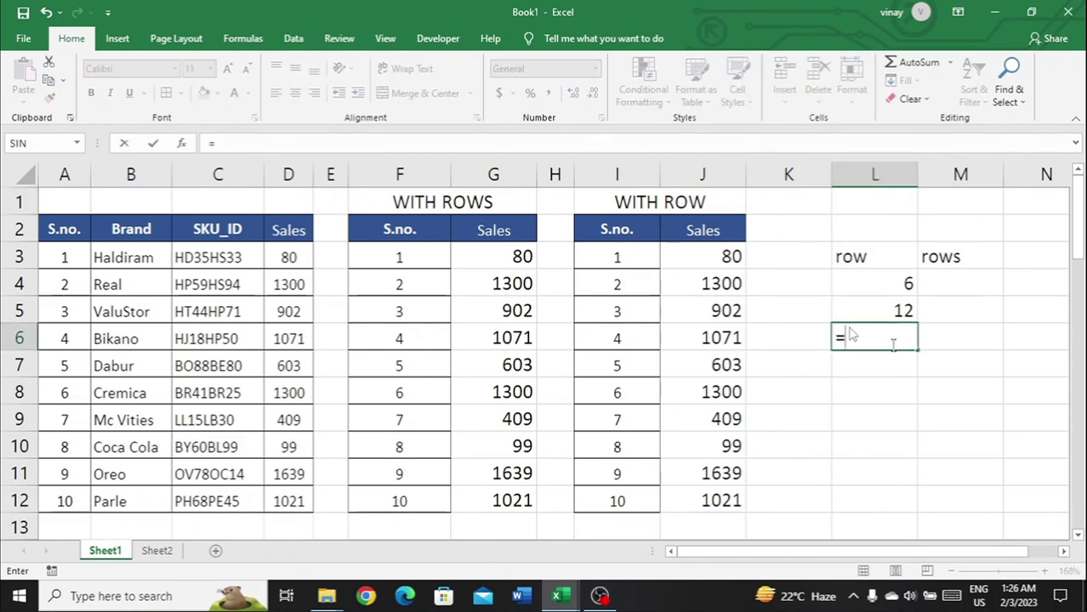
text(row)
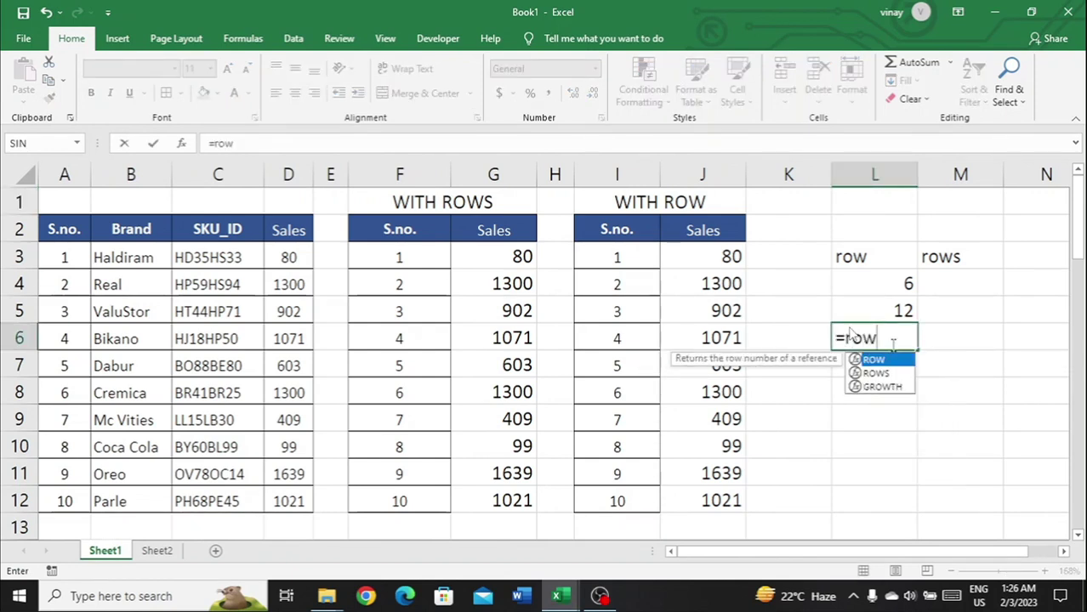
click(777, 195)
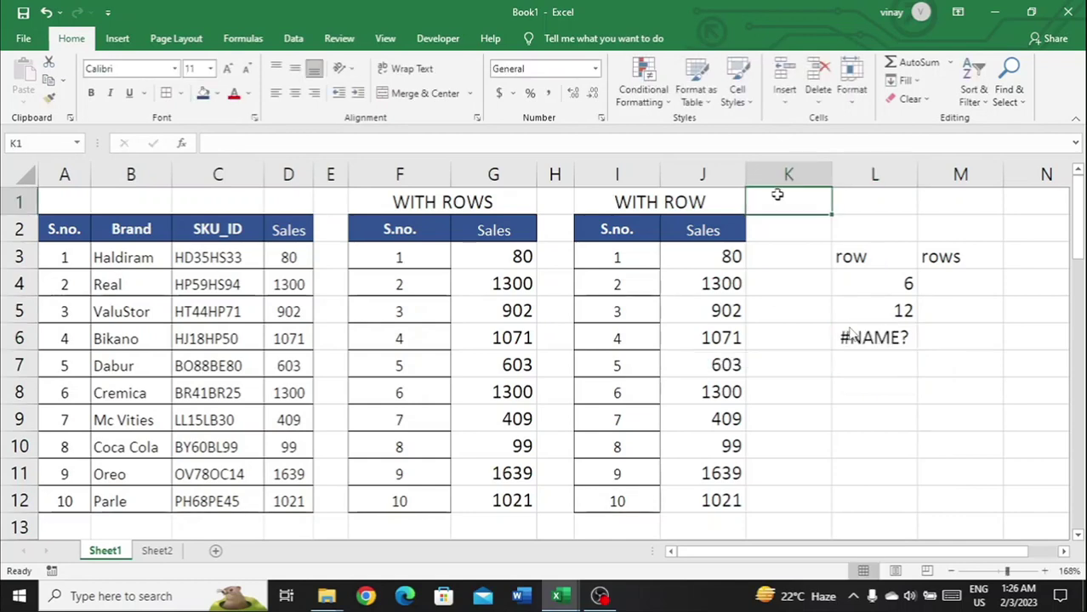
key(Down)
key(Down)
key(Down)
key(Down)
key(Down)
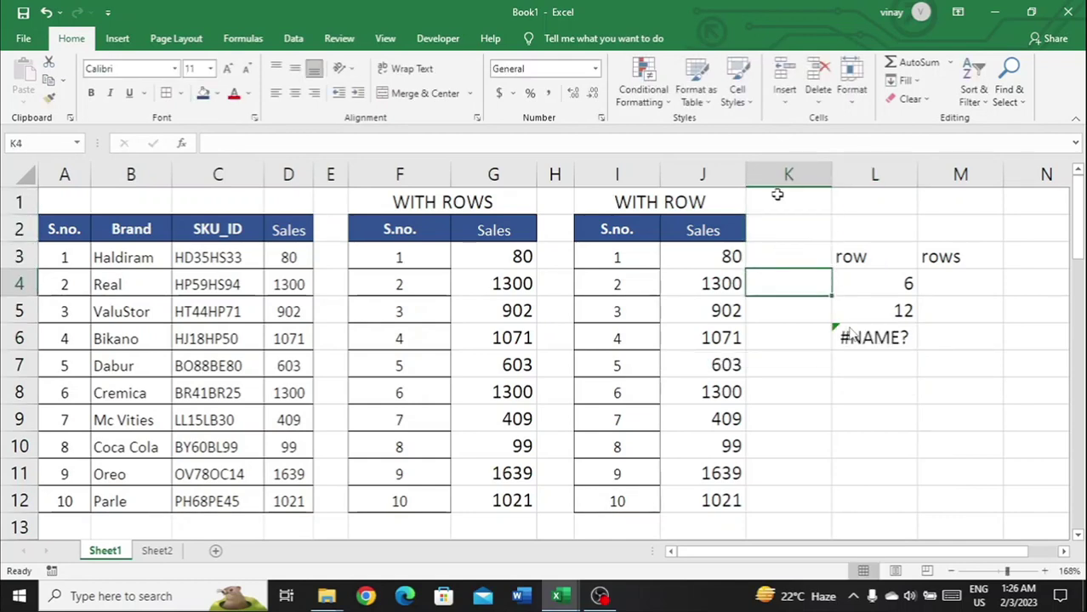
key(Right)
key(F2)
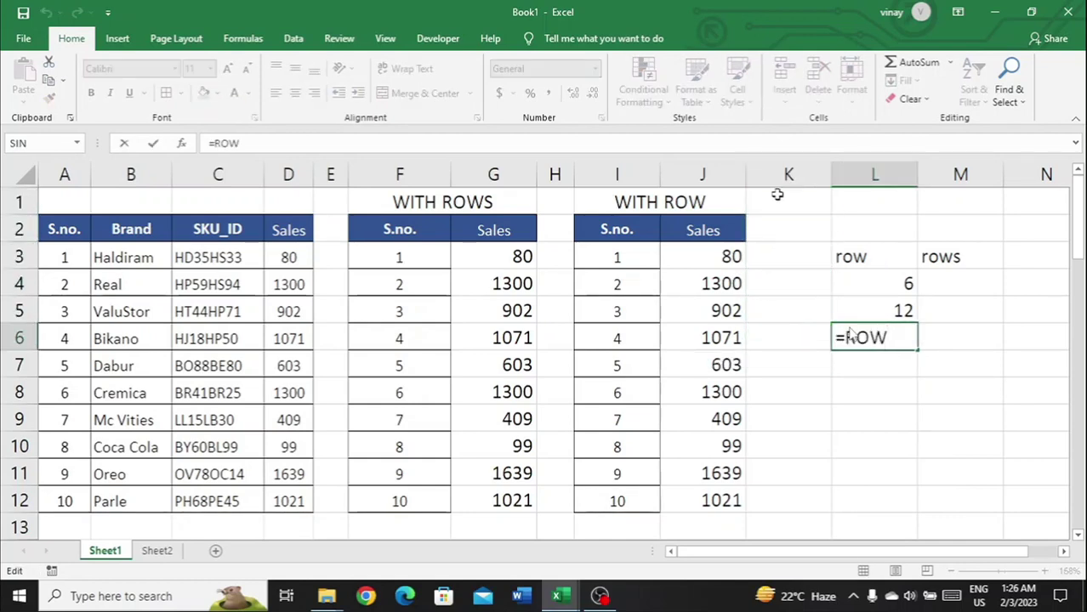
text(()
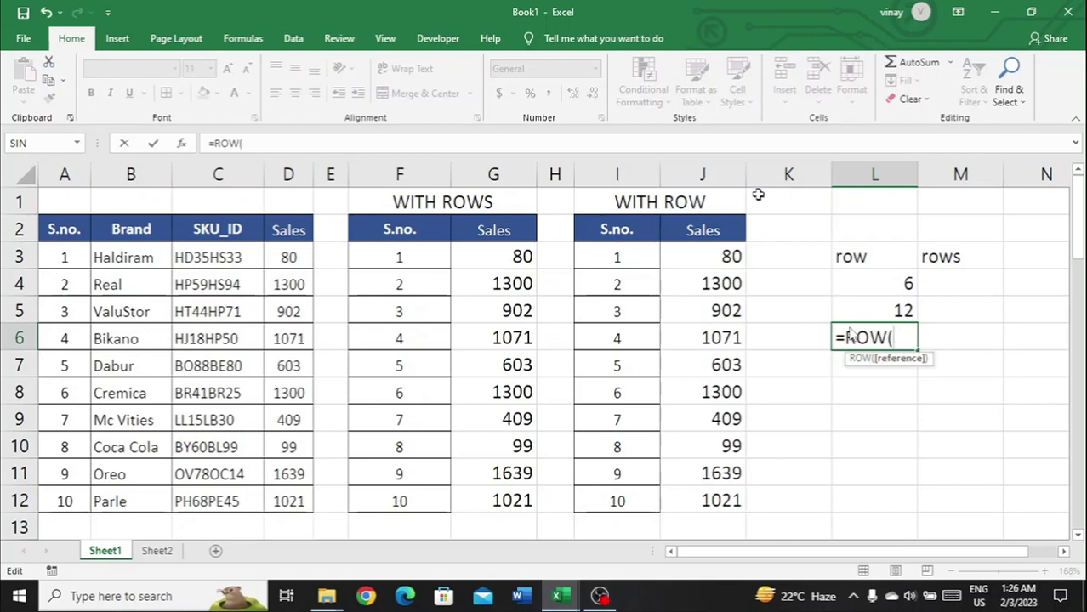
click(760, 197)
text())
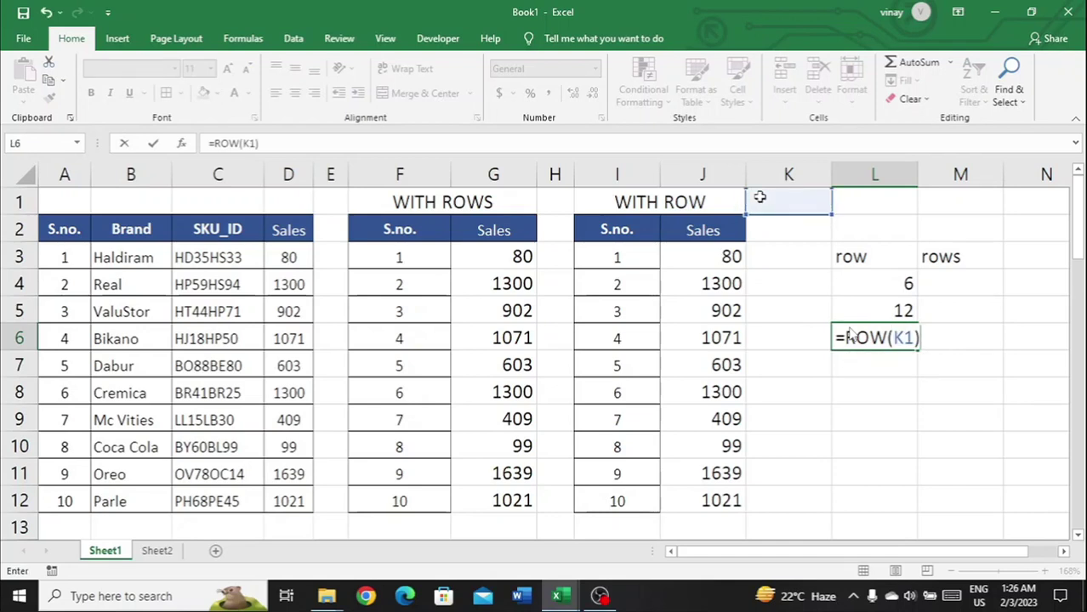
key(Return)
click(852, 334)
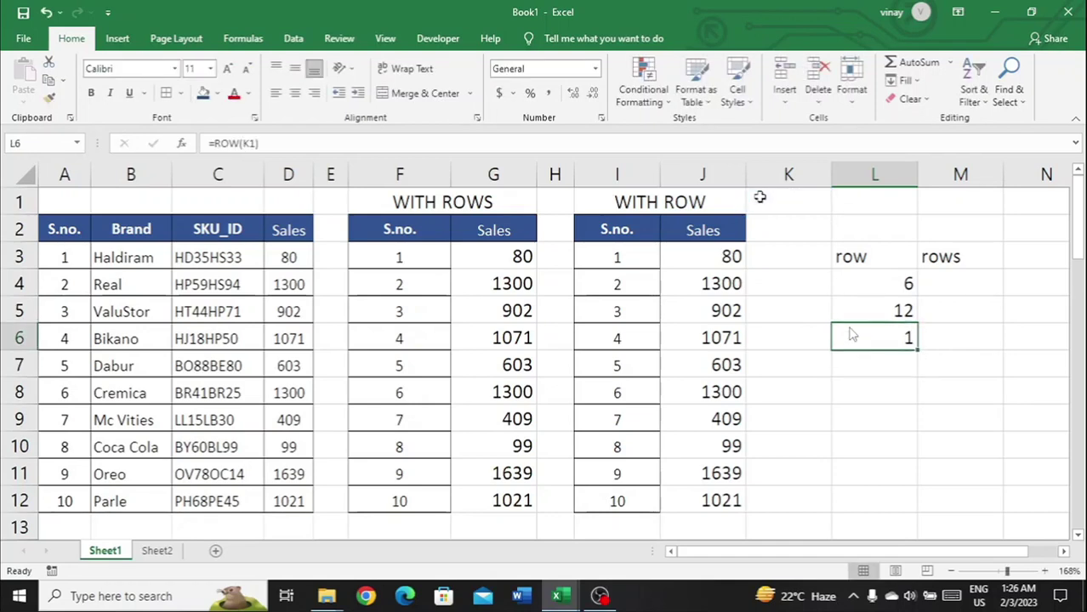
Enter the formula =ROW(M1) in cell L7.
key(Down)
text(=row)
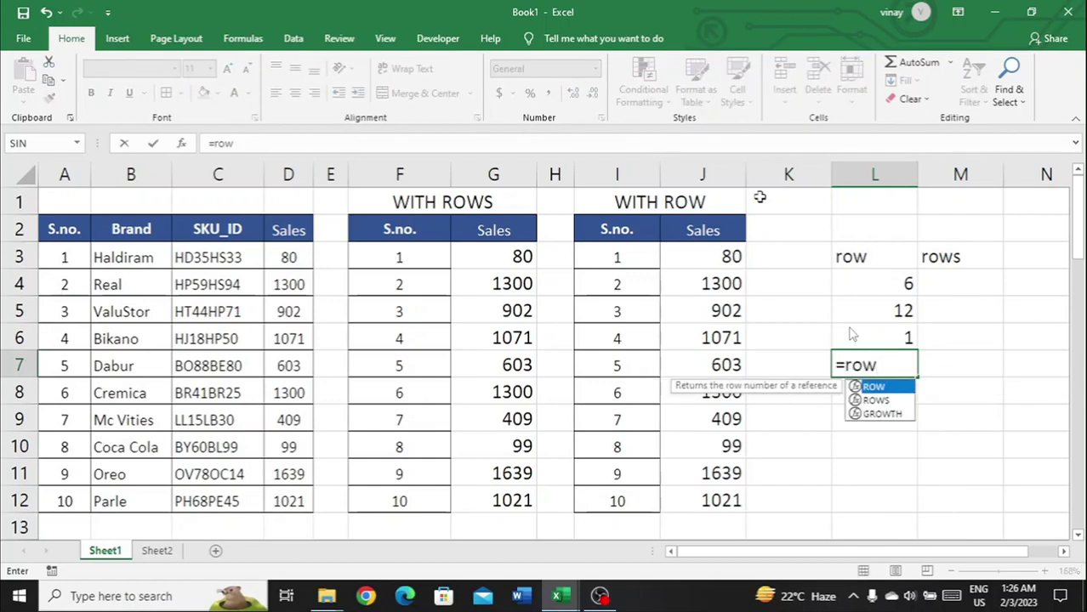
key(Tab)
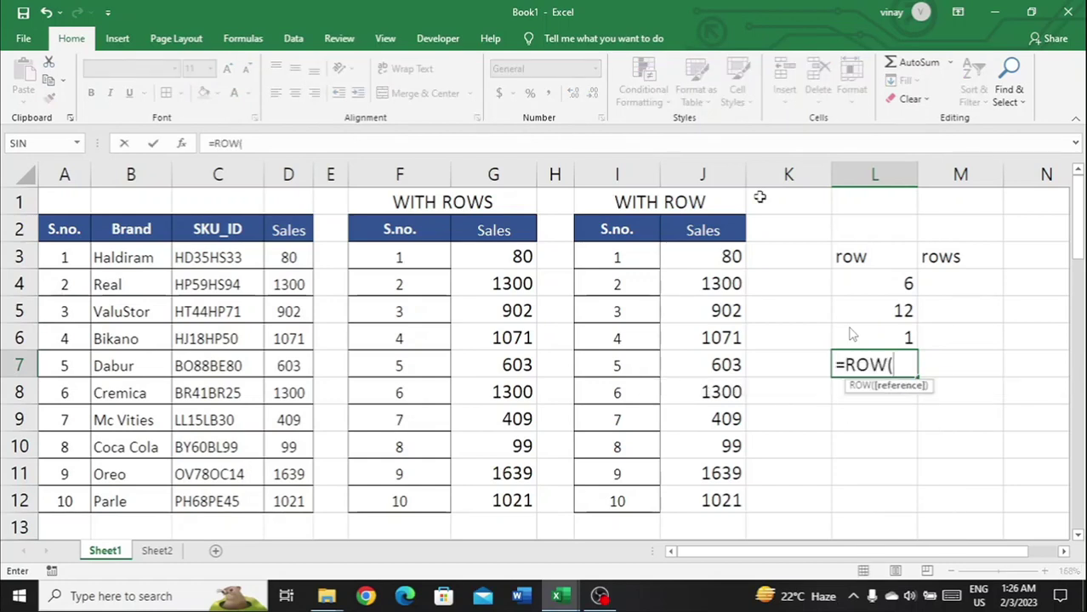
click(985, 207)
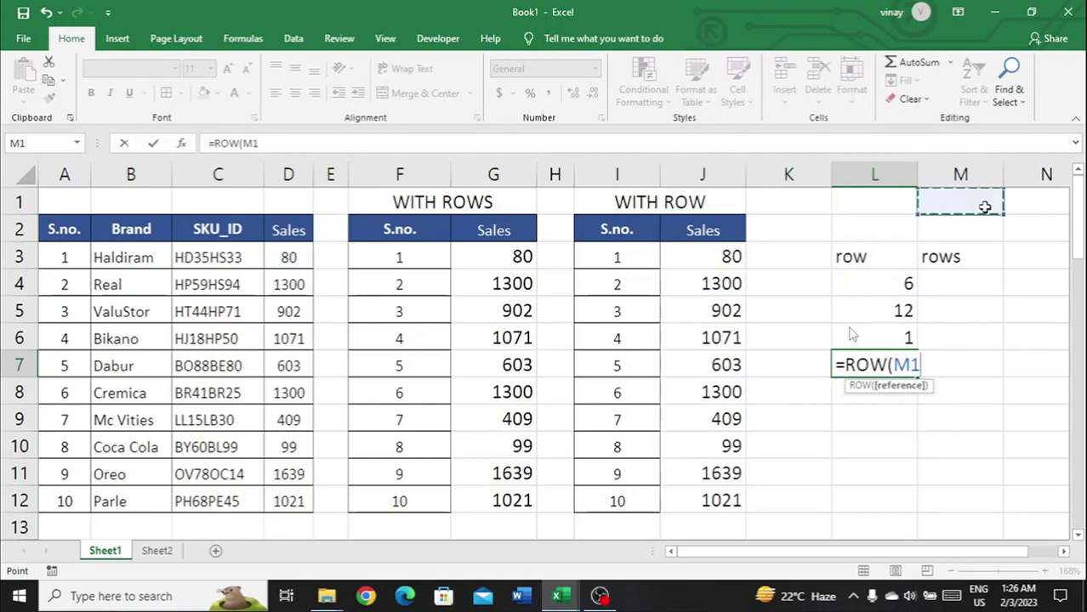
key(Return)
key(Up)
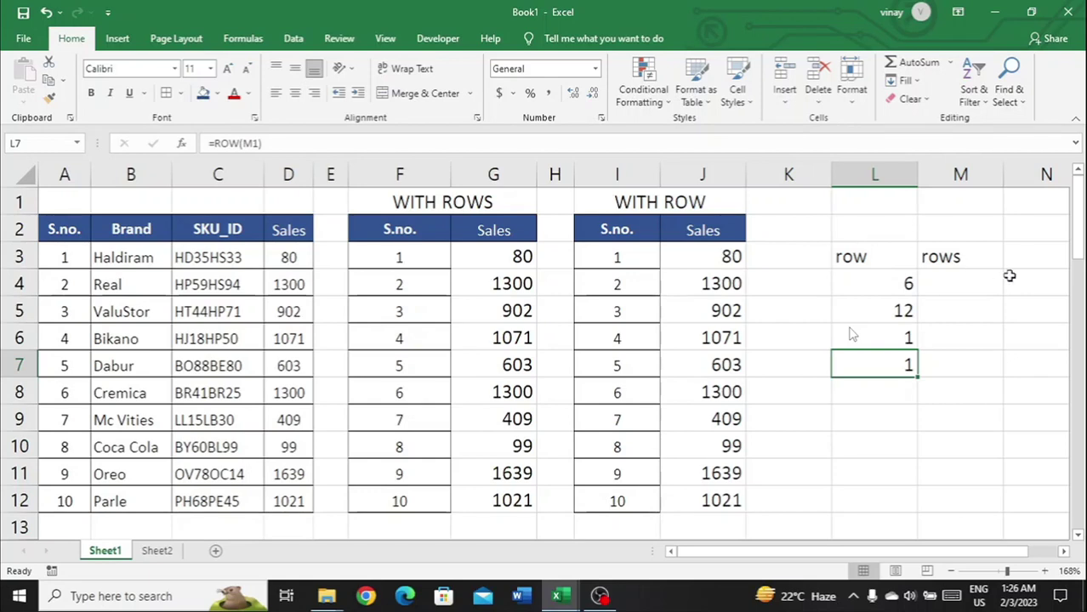
Enter the formula =ROWS(K3) in cell M4, directly under the rows heading.
click(977, 285)
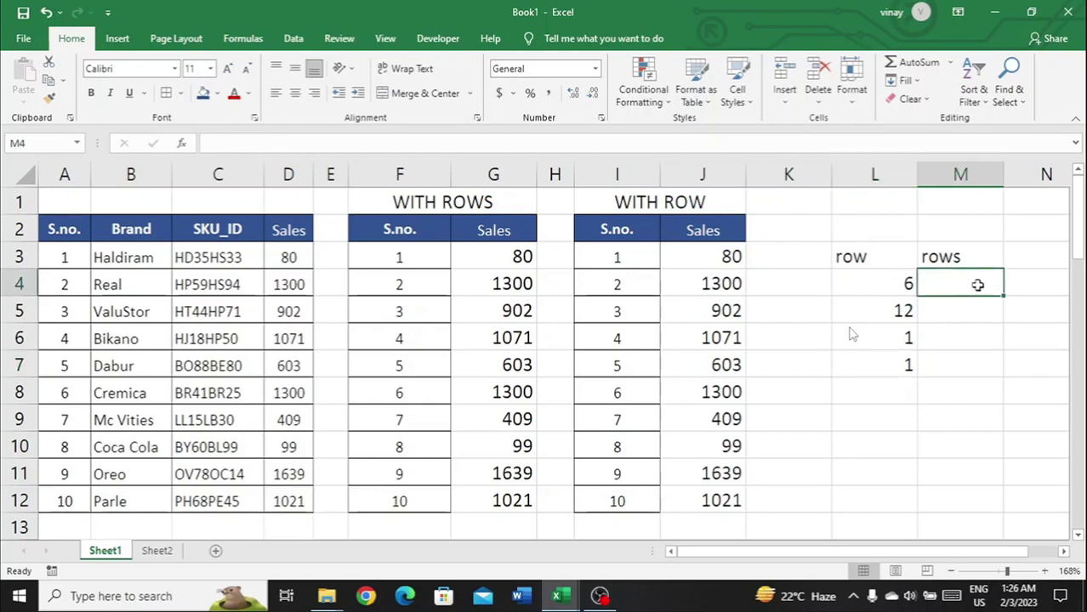
click(789, 253)
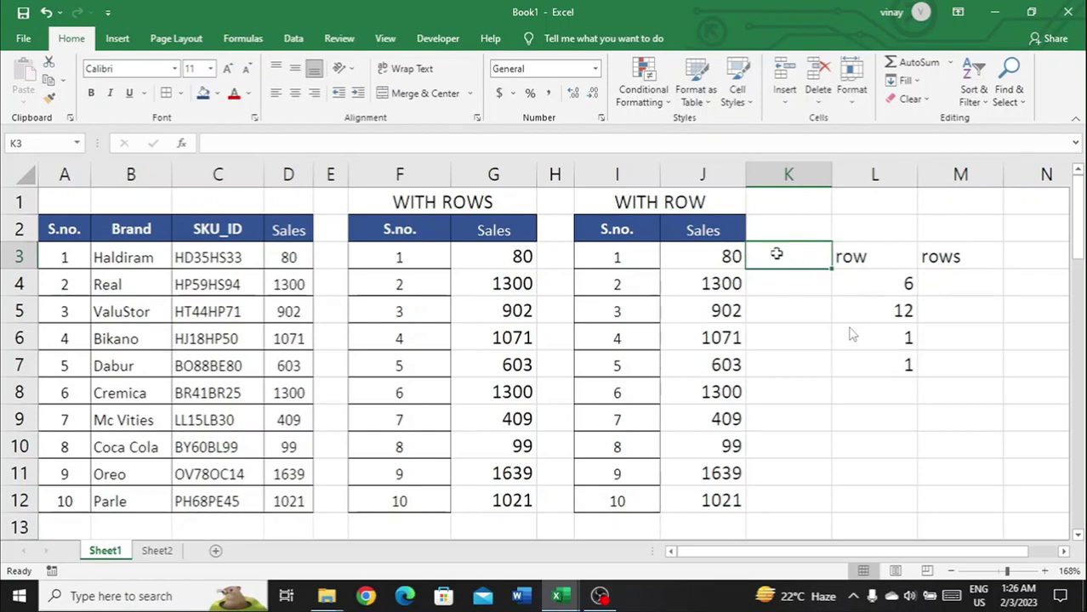
click(854, 337)
click(950, 289)
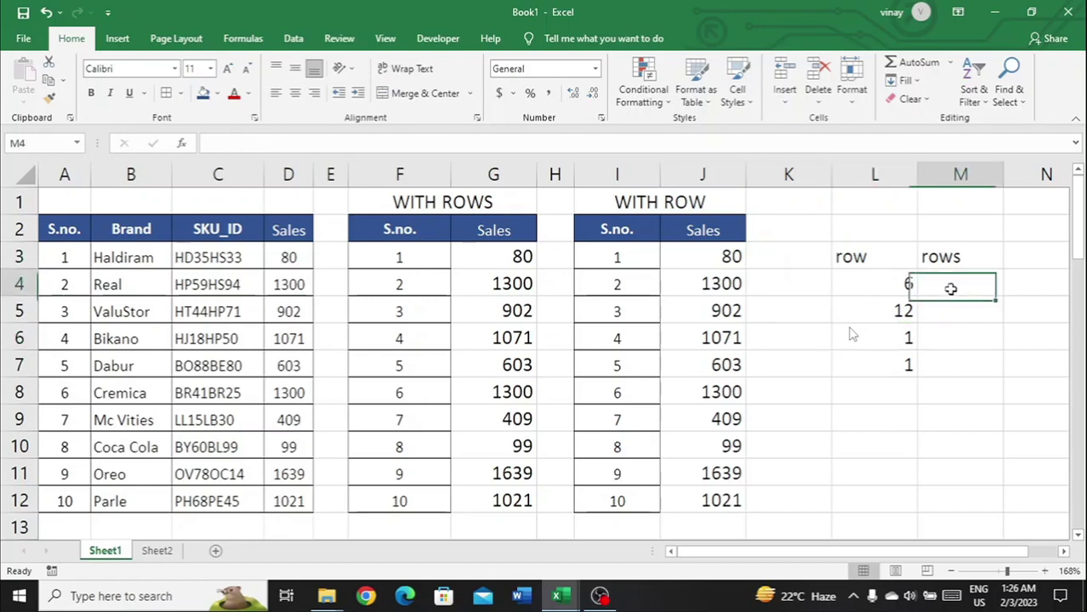
text(=)
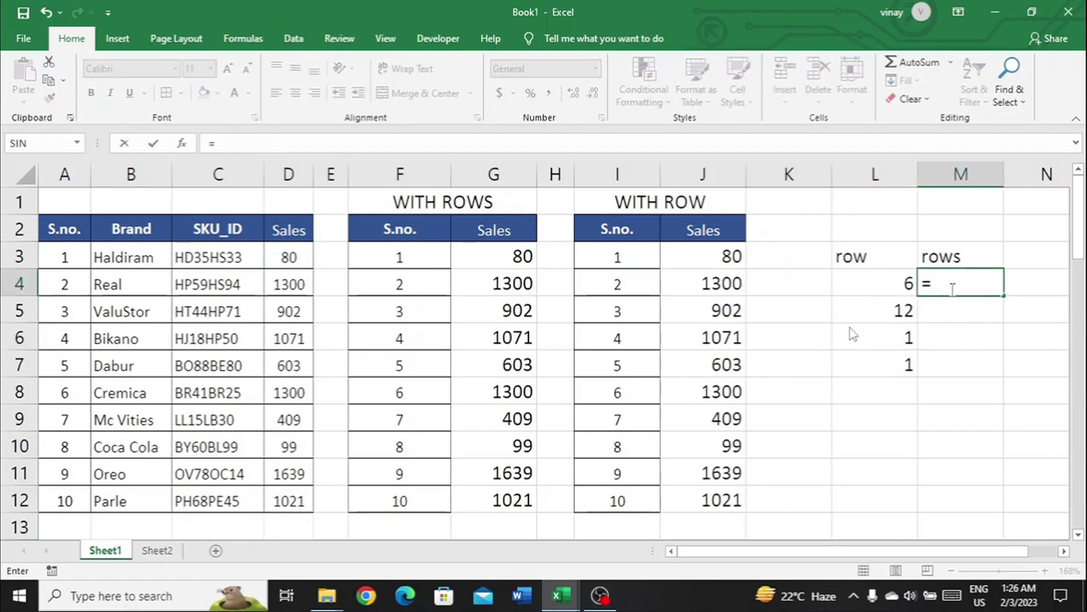
text(rows)
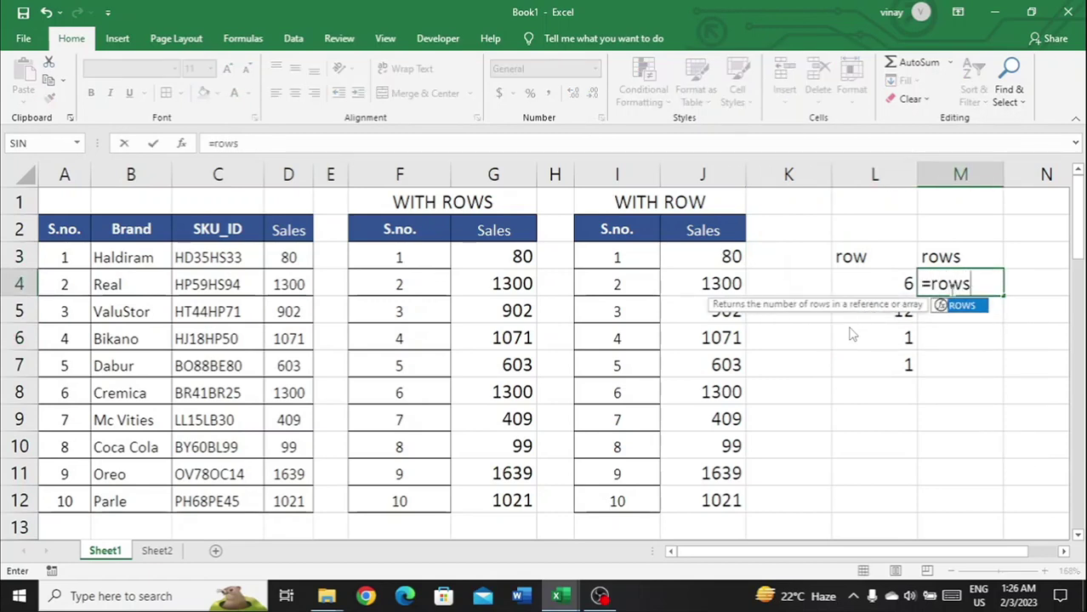
click(794, 259)
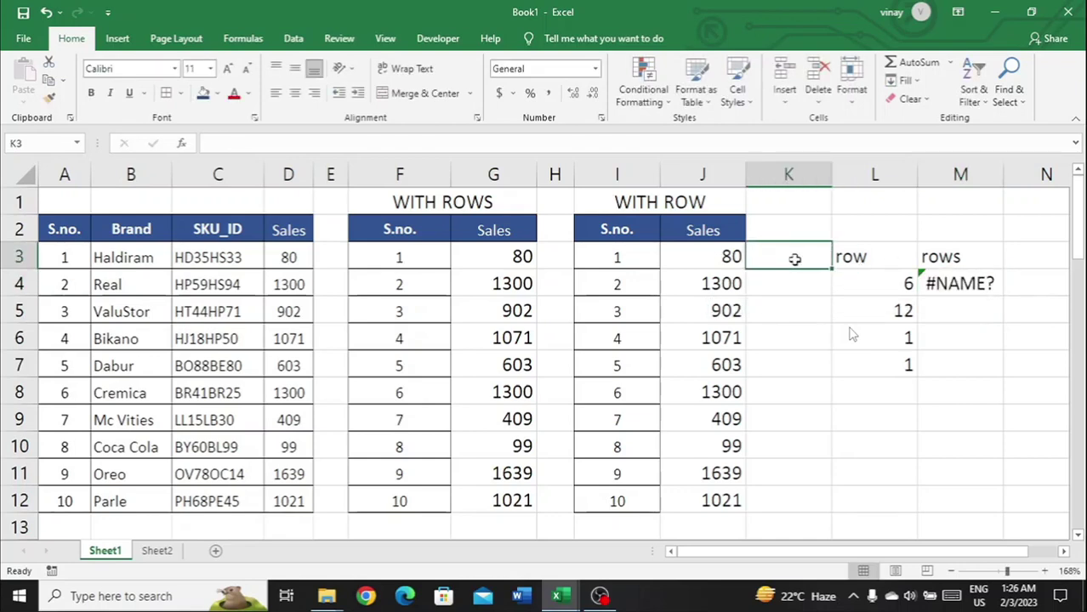
key(Right)
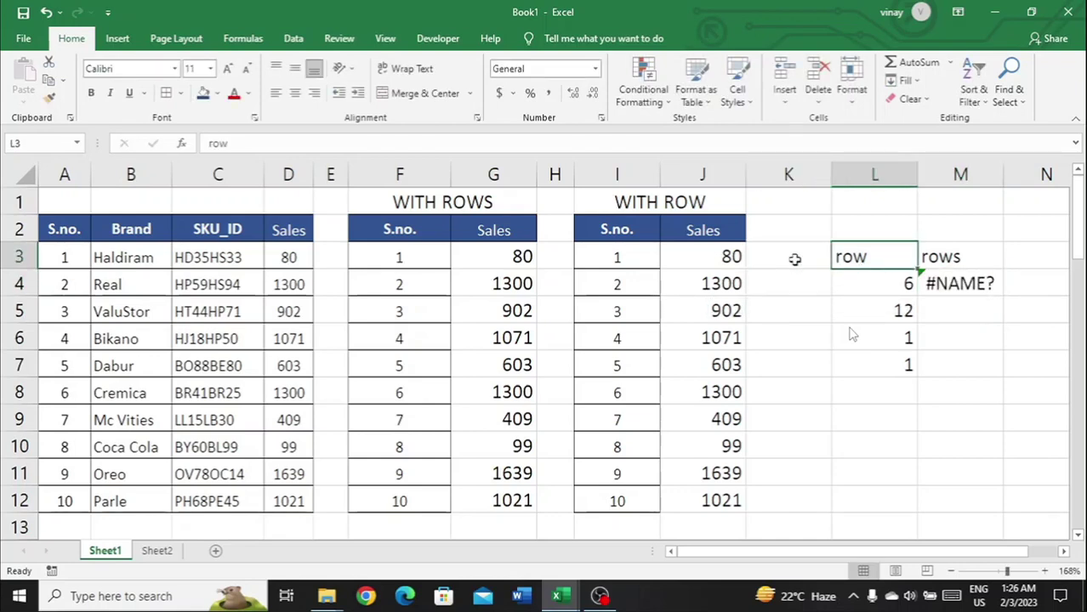
key(Right)
key(Down)
key(F2)
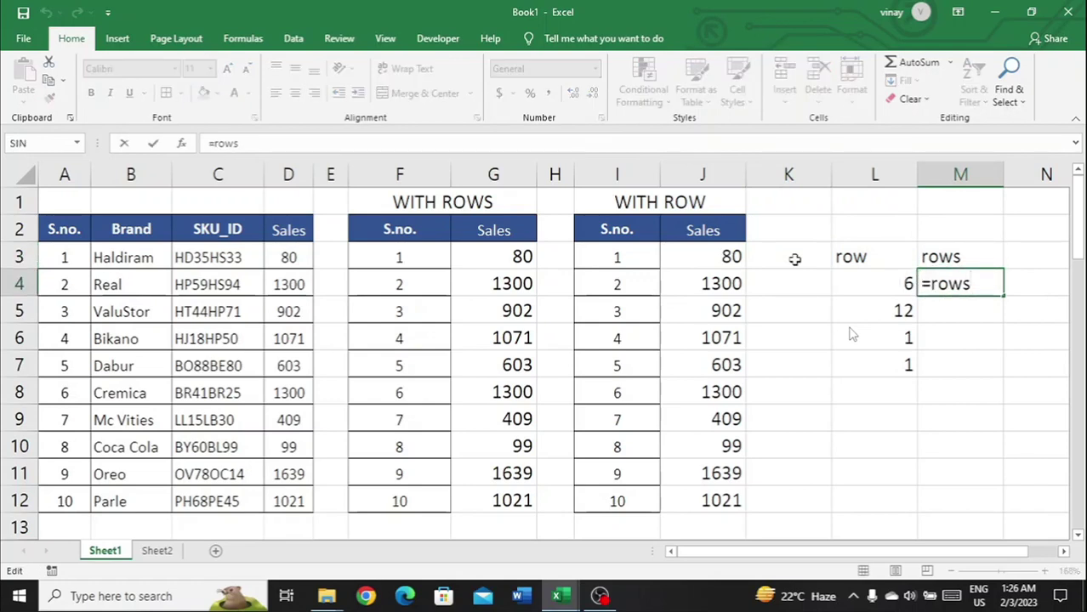
text(()
click(791, 256)
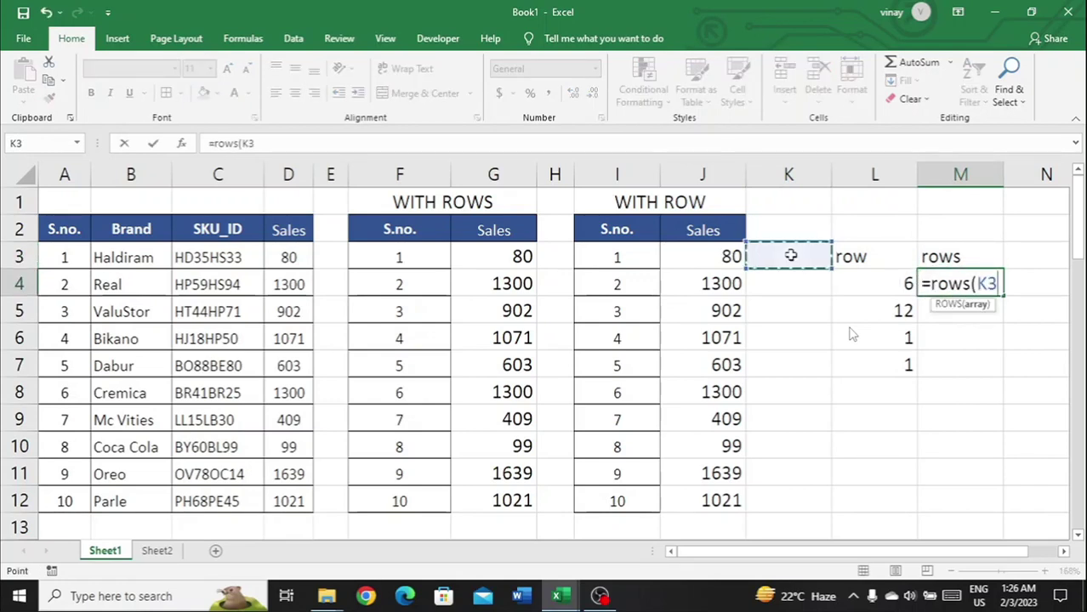
text())
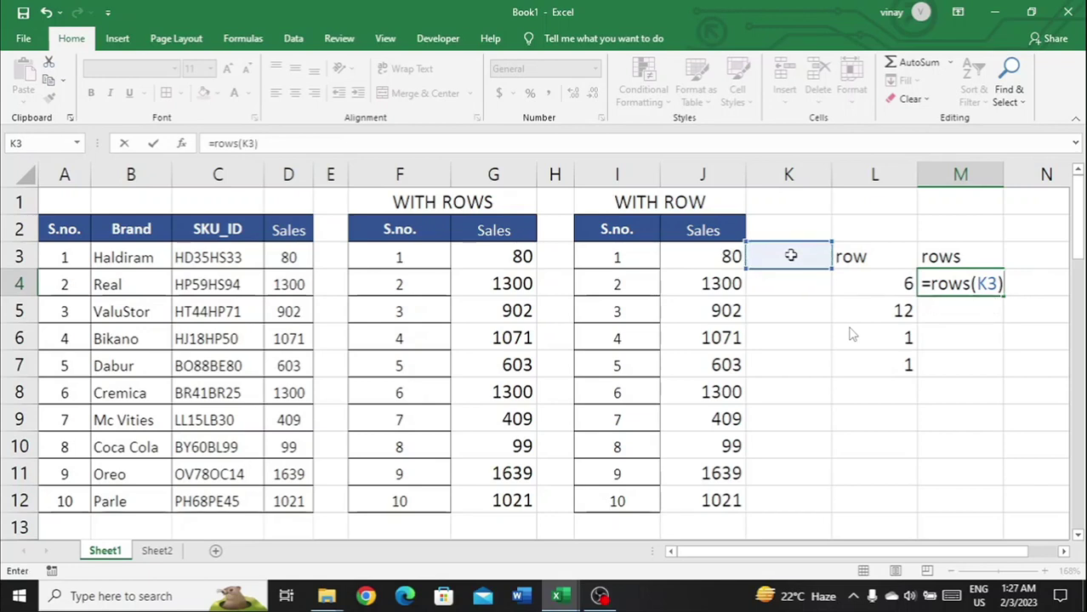
key(Return)
key(Up)
Enter a ROWS formula in cell M5 for the vertical range K4:K6.
key(Down)
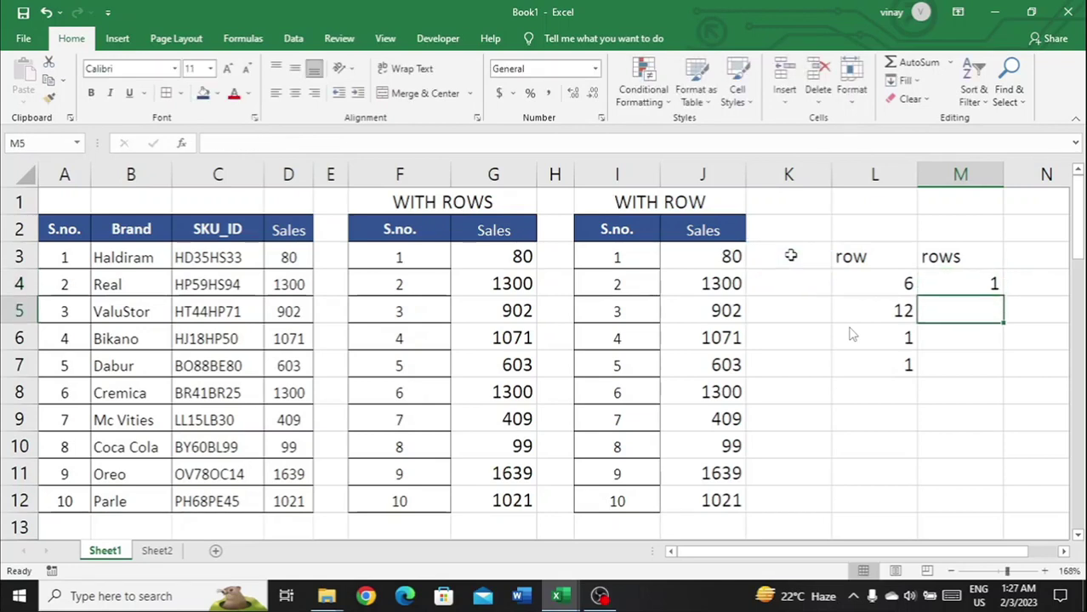
text(=rows)
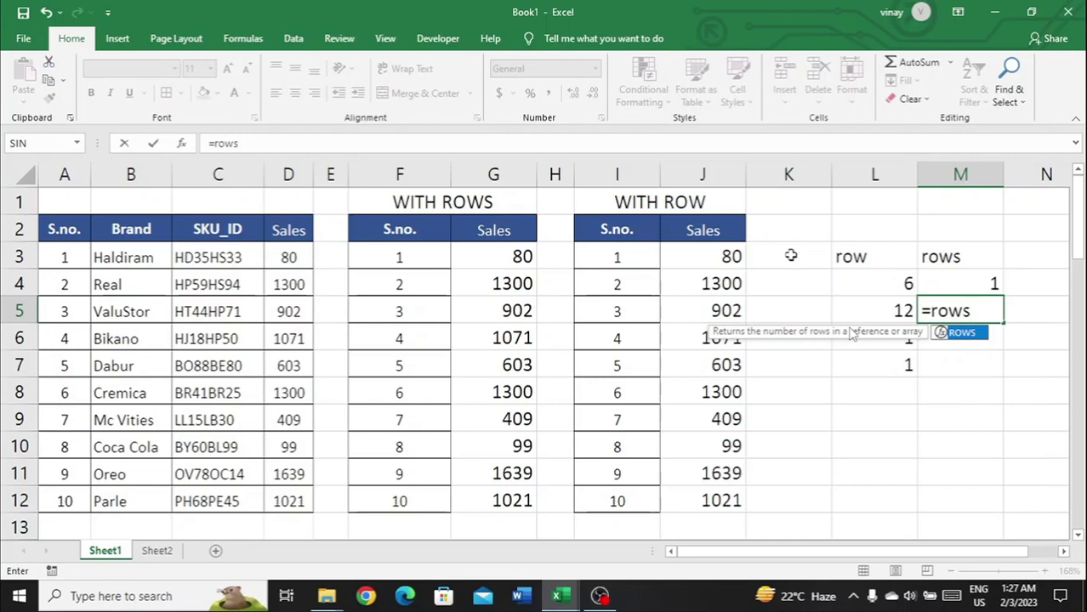
key(Tab)
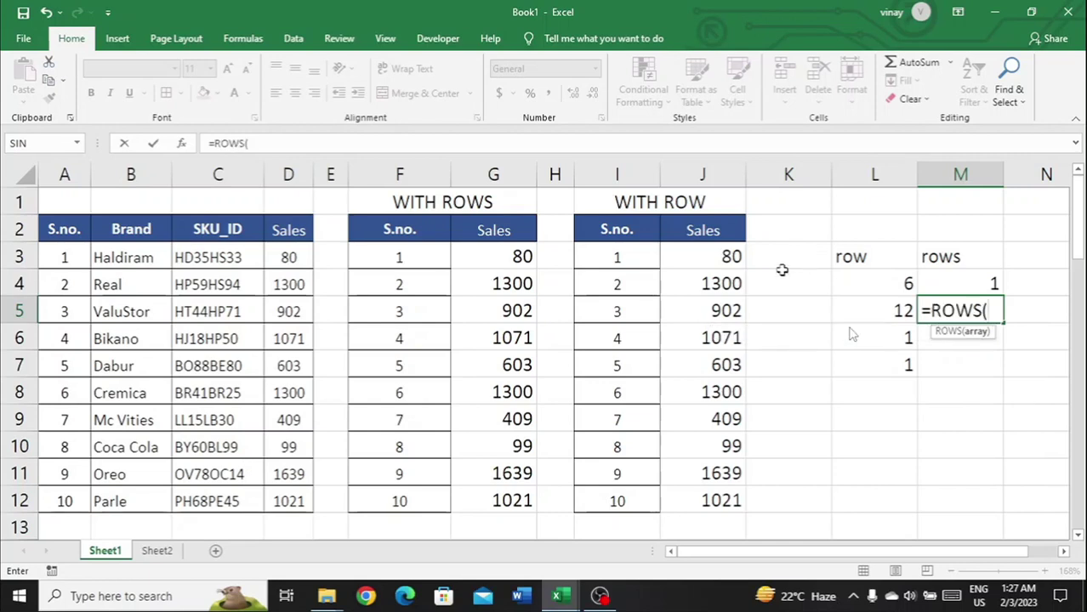
click(785, 276)
drag(850, 335, 854, 335)
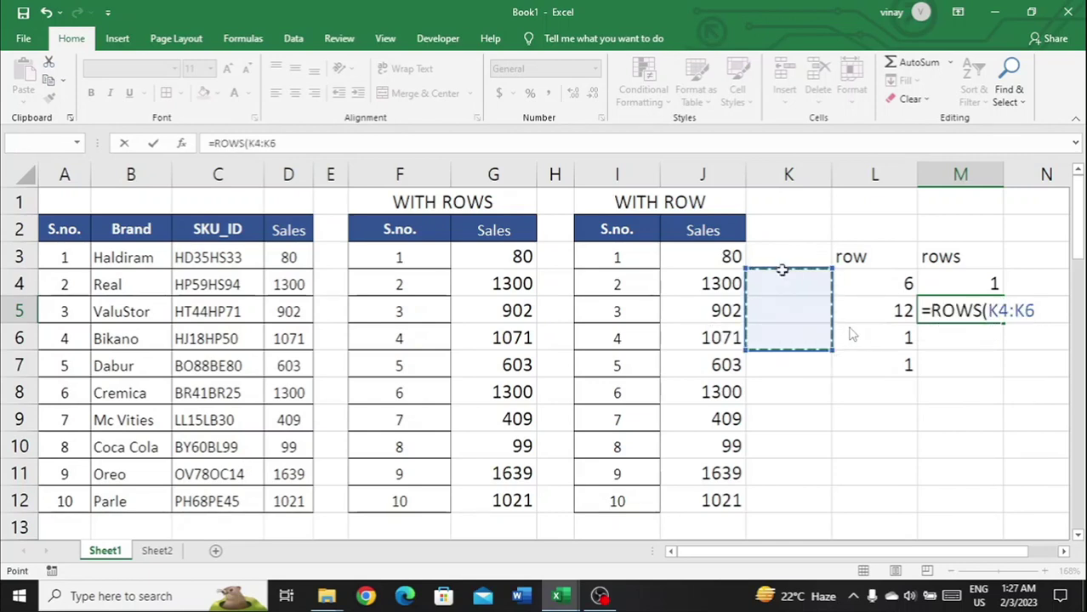
key(Return)
key(Up)
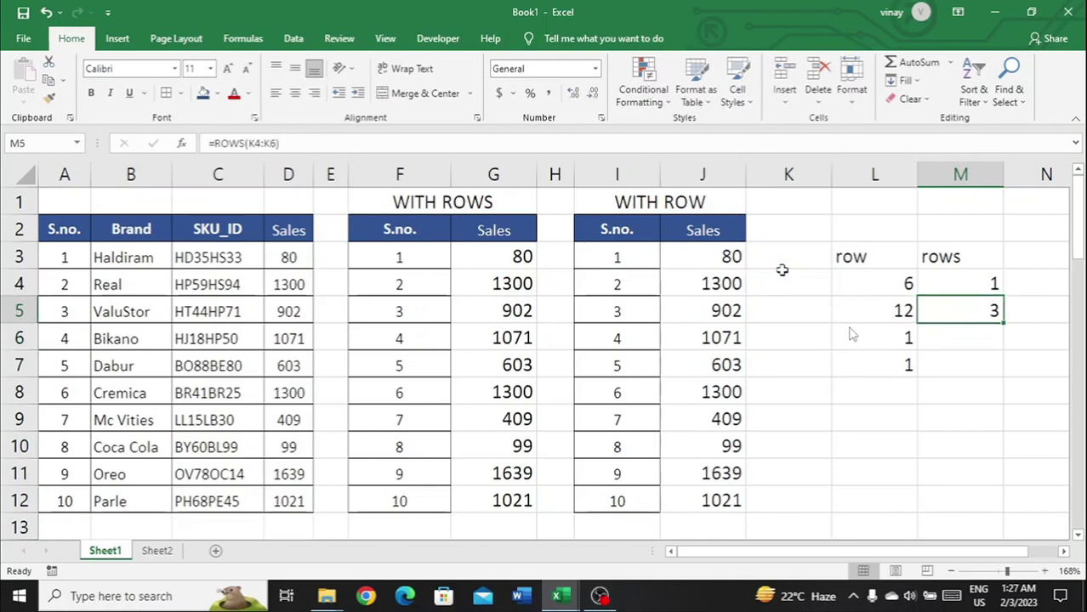
Enter a ROWS formula in cell M6 for the horizontal range K9:L9.
key(Down)
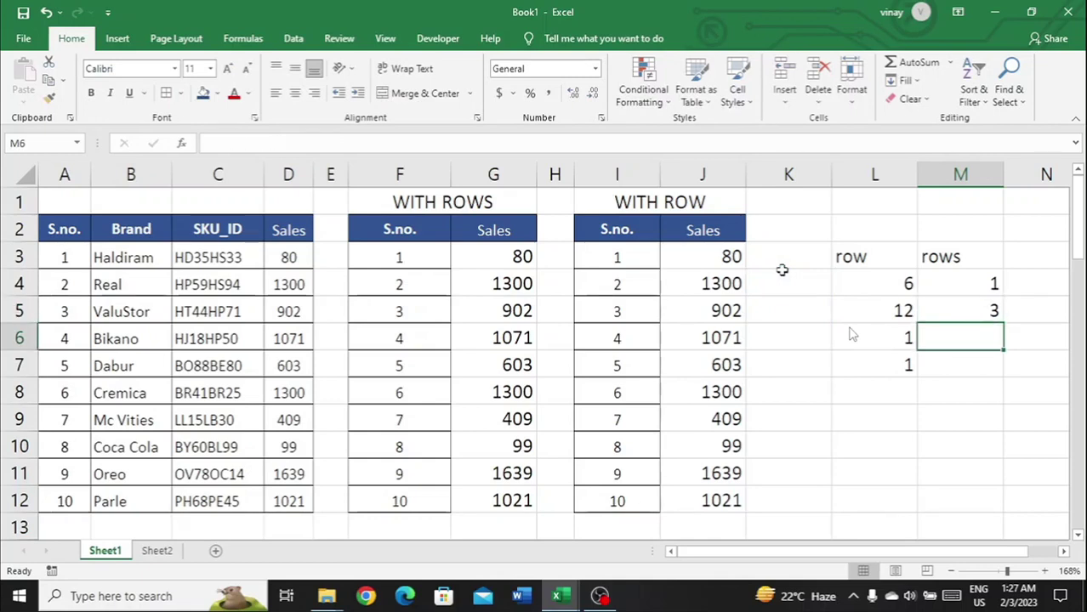
text(=row)
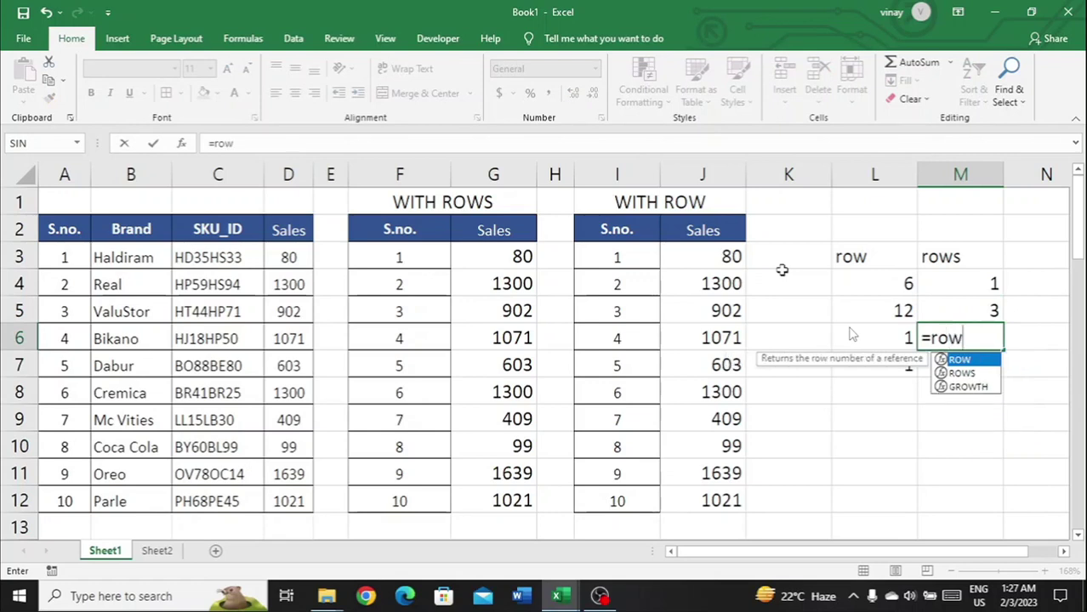
text(s)
key(Tab)
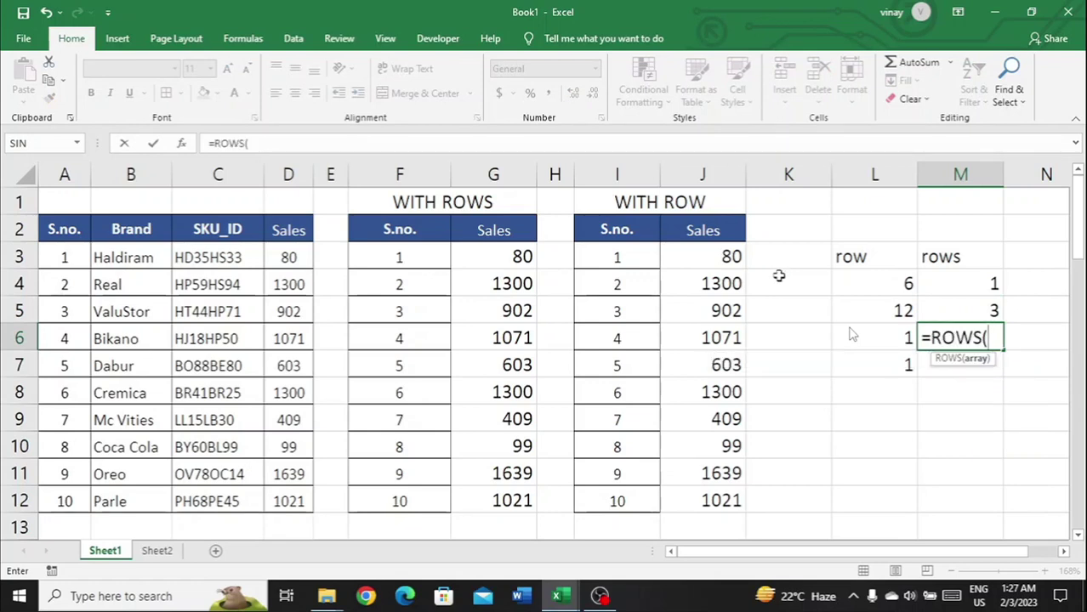
click(779, 274)
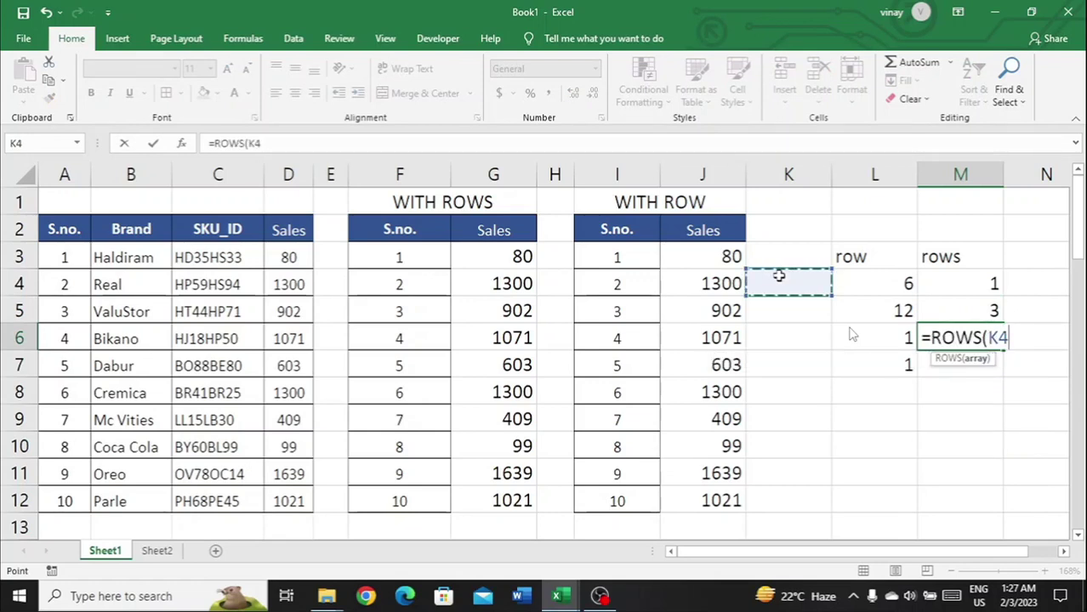
key(Down)
key(Down)
key(Down)
key(Down)
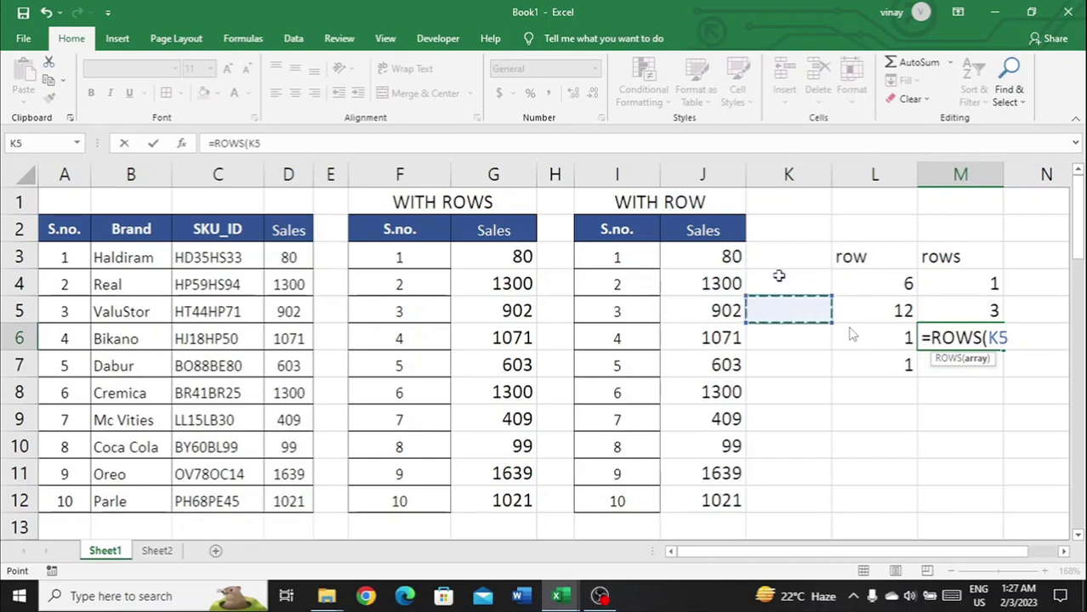
key(Down)
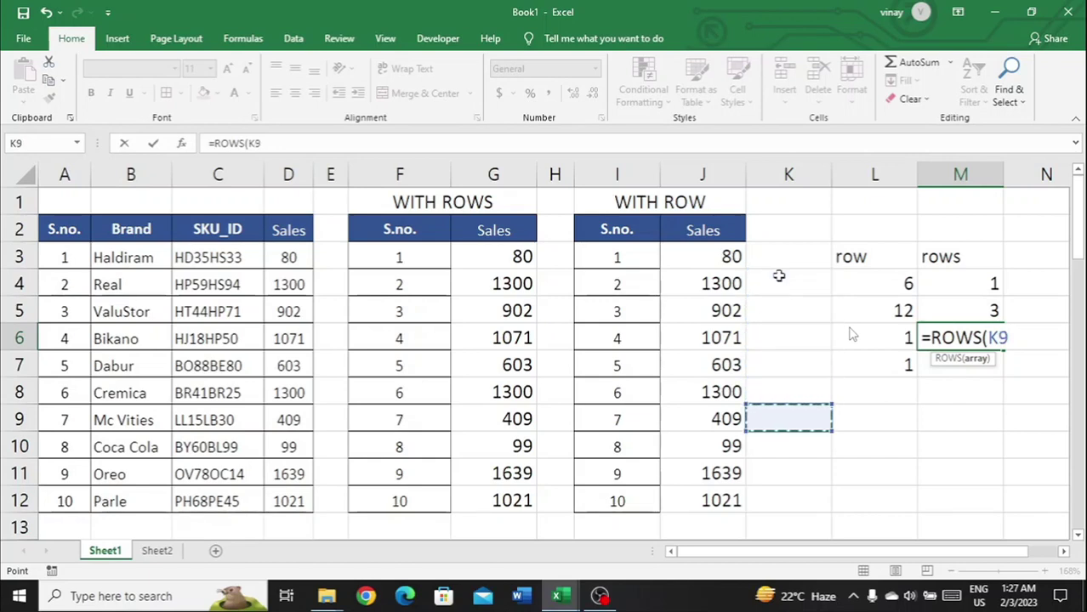
key(shift+Right)
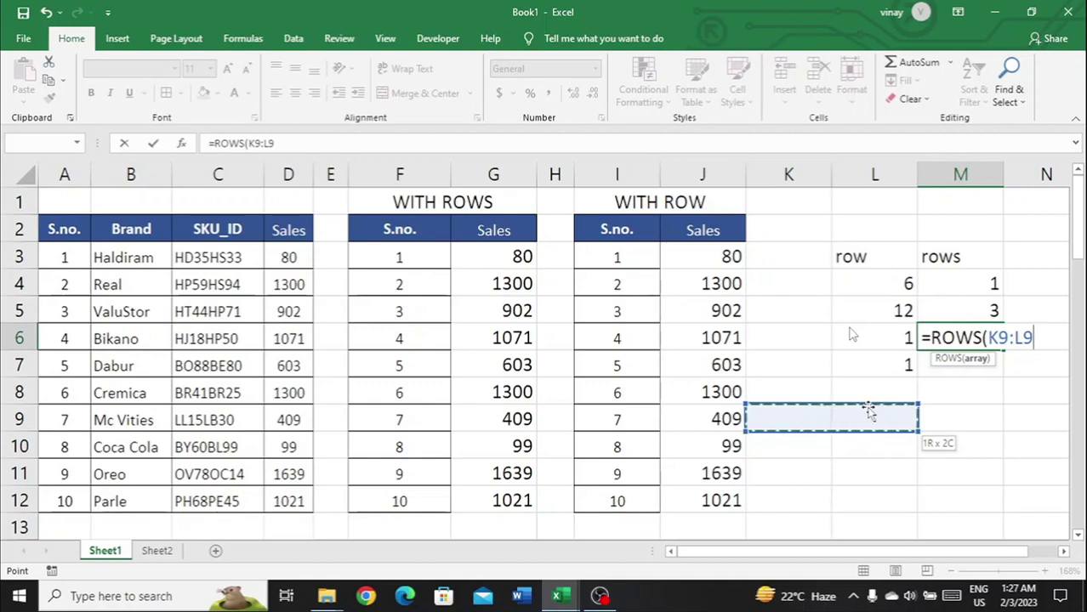
text())
key(Return)
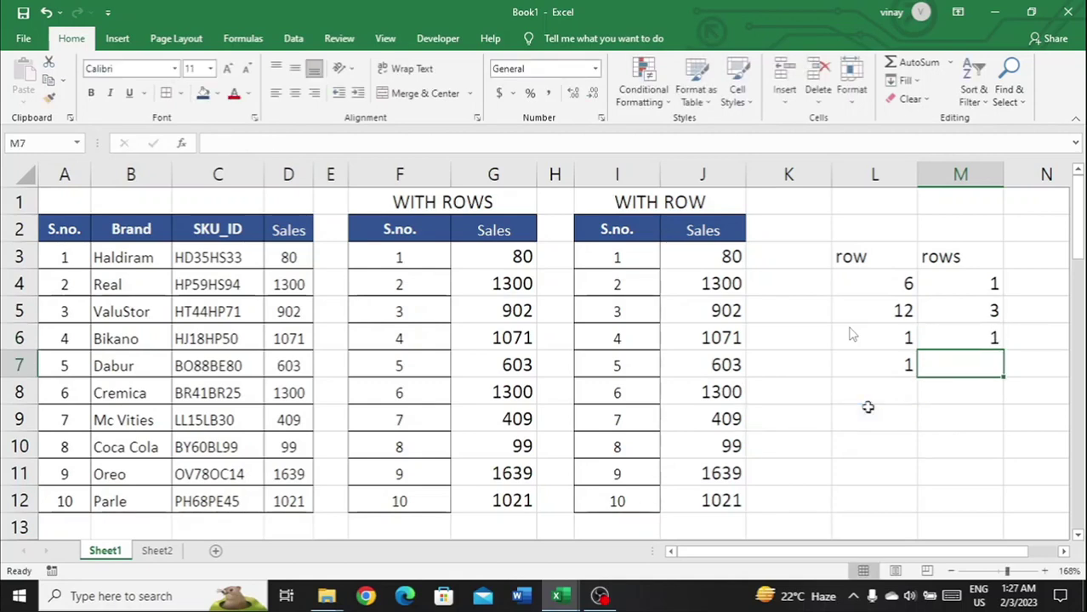
key(Up)
key(Down)
key(Up)
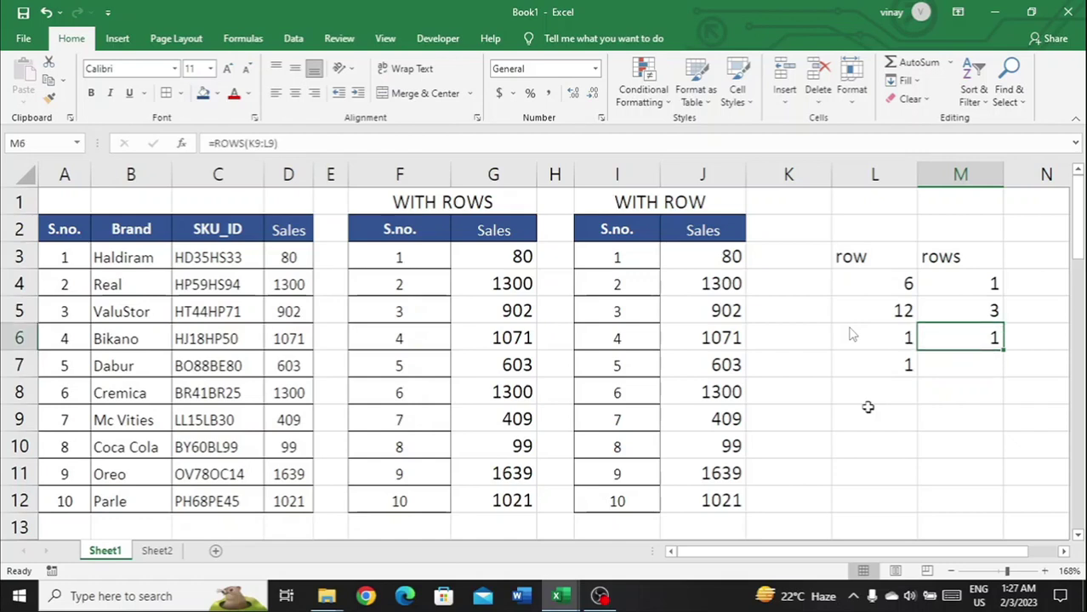
key(Down)
key(Up)
key(Down)
key(Up)
key(Down)
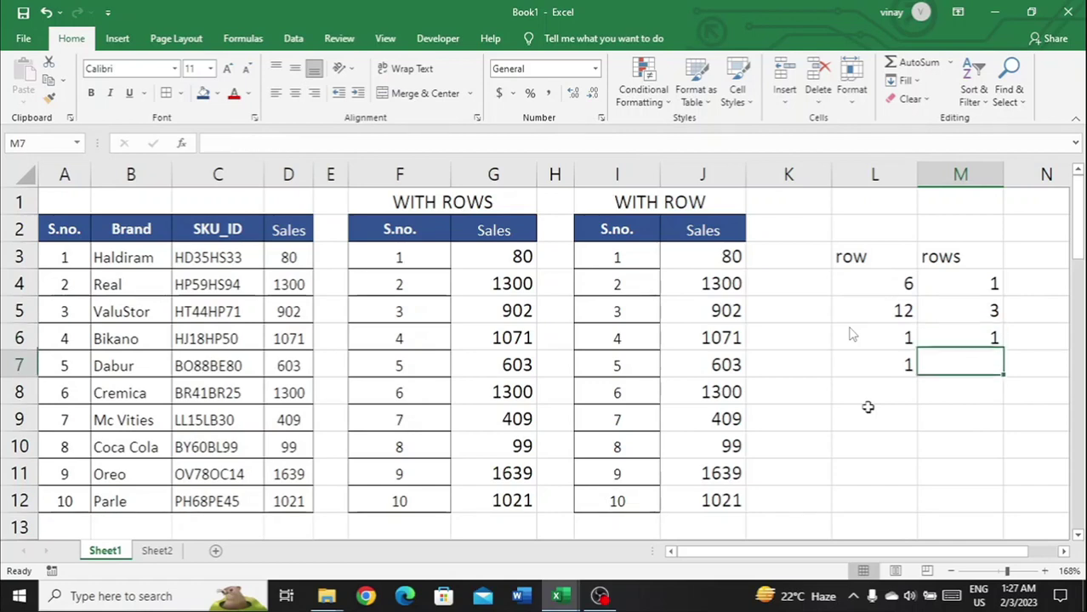
Enter a ROW formula in cell L9, replacing its initial K9 reference so that it reads =ROW(K1).
key(Down)
key(Left)
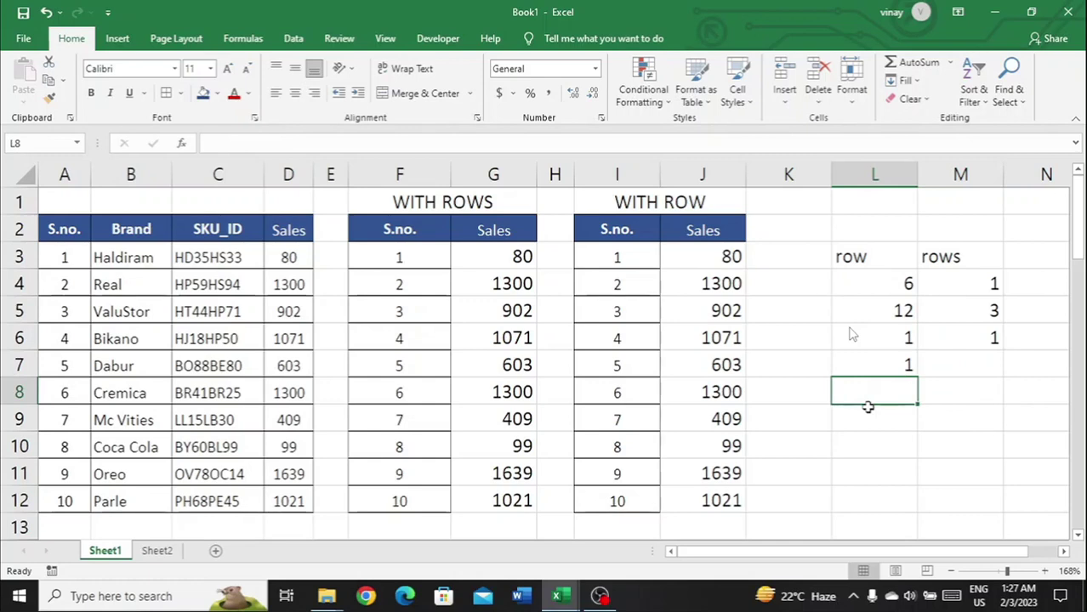
key(Down)
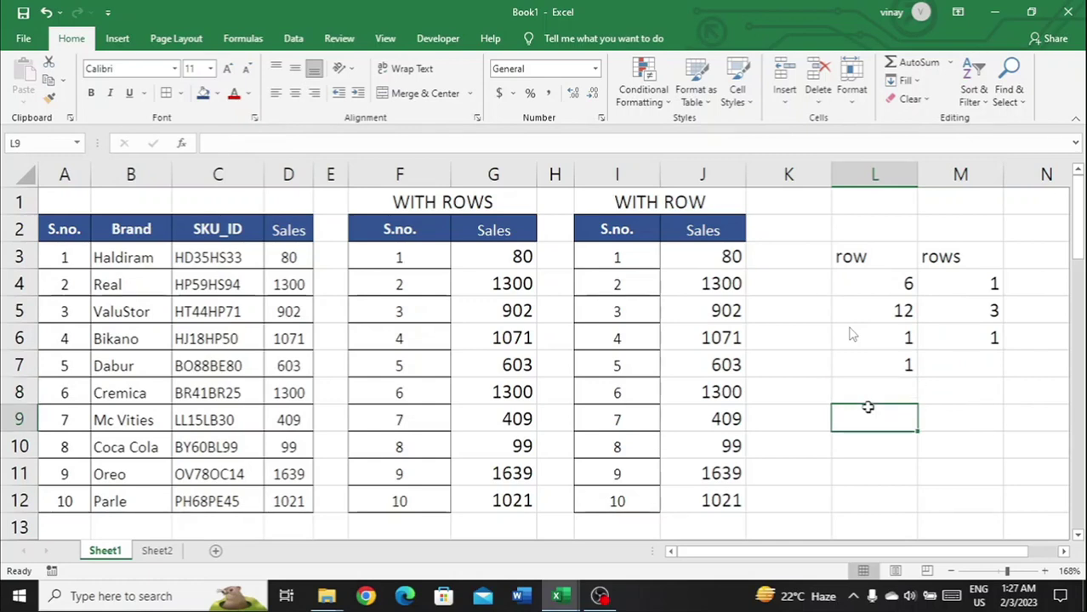
text(=ro)
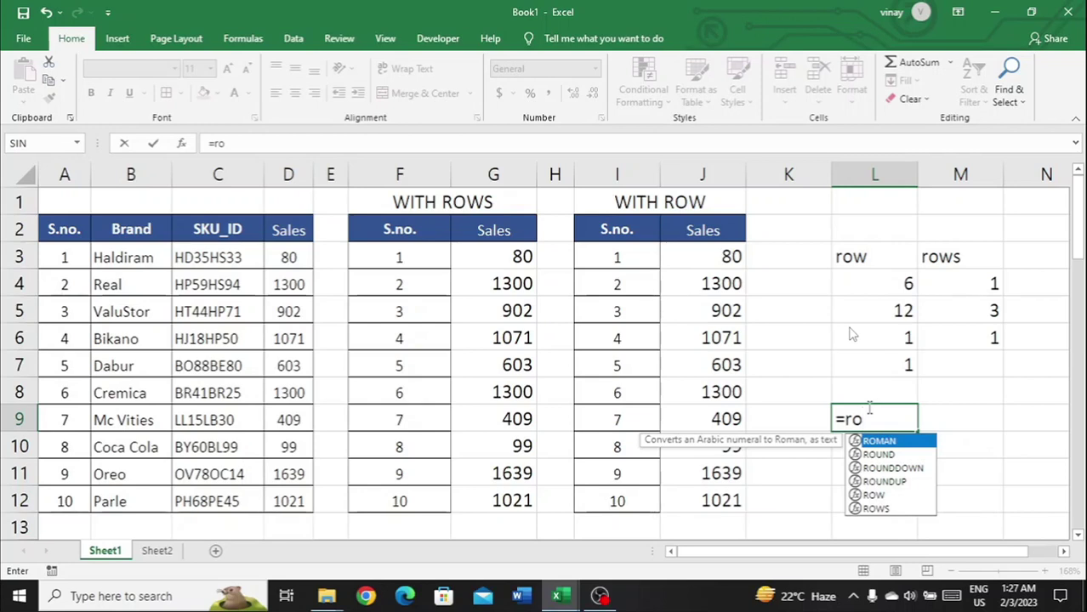
text(w)
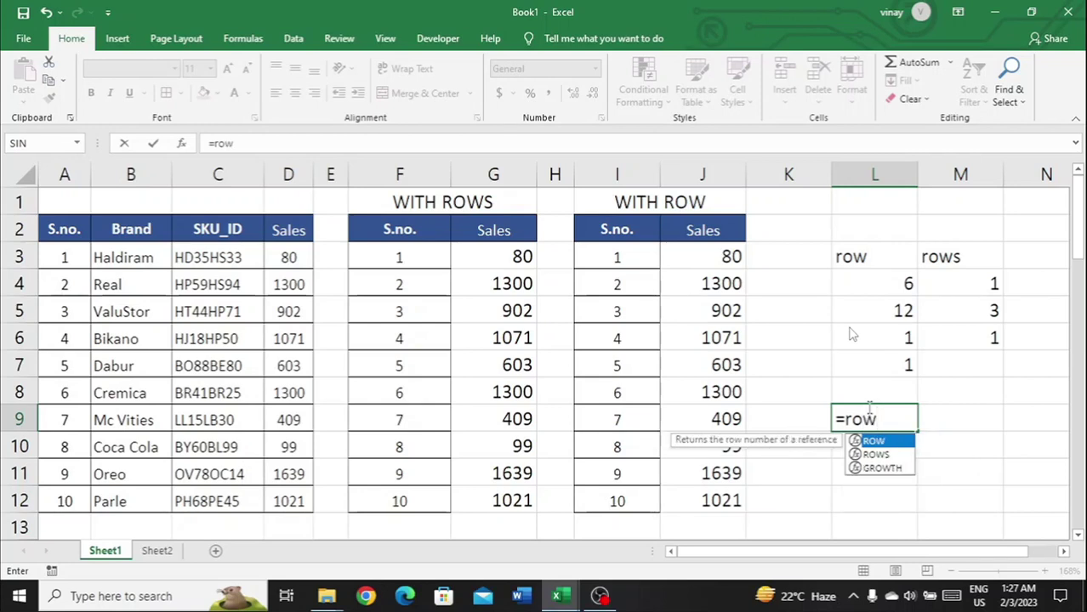
key(Tab)
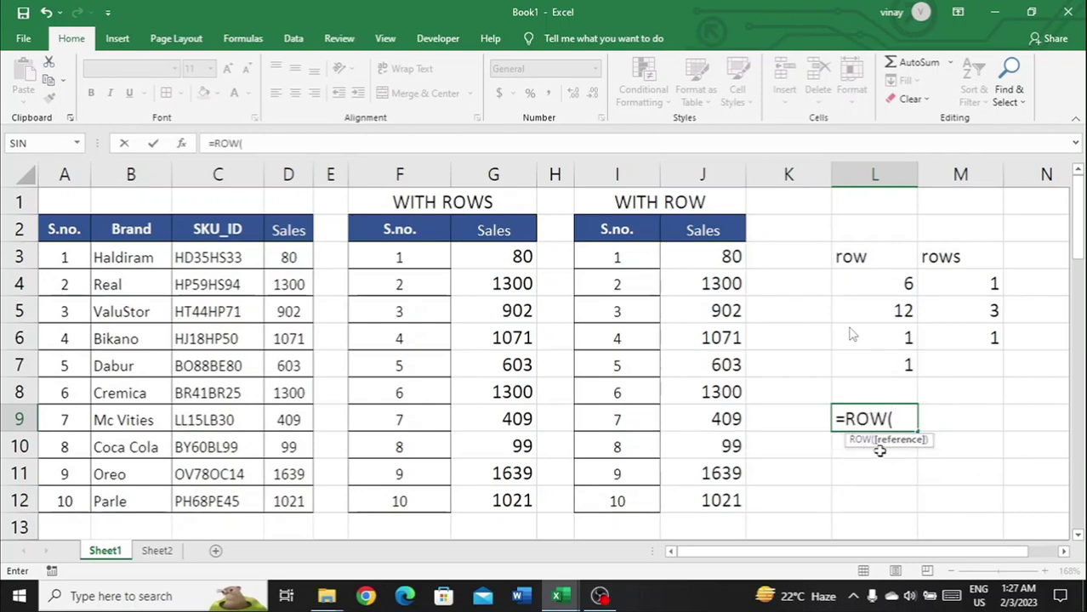
click(791, 414)
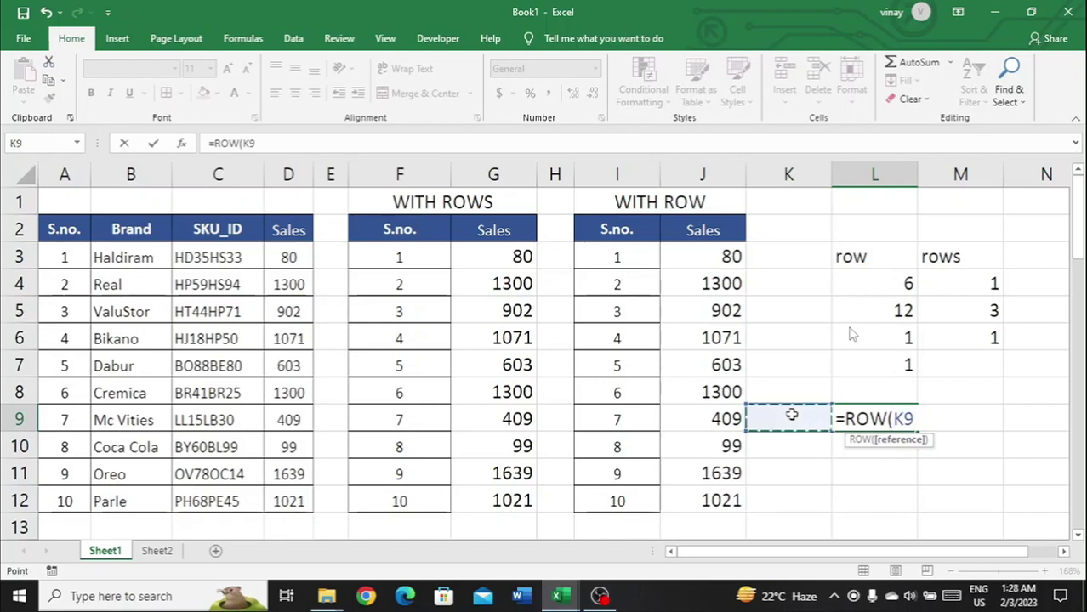
text())
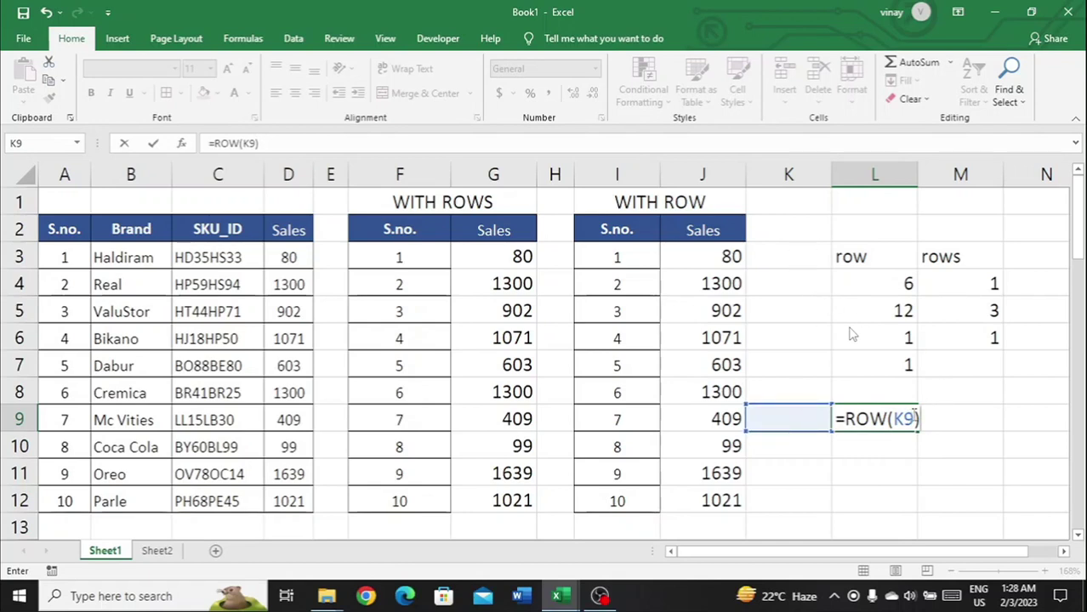
click(912, 415)
key(BackSpace)
key(BackSpace)
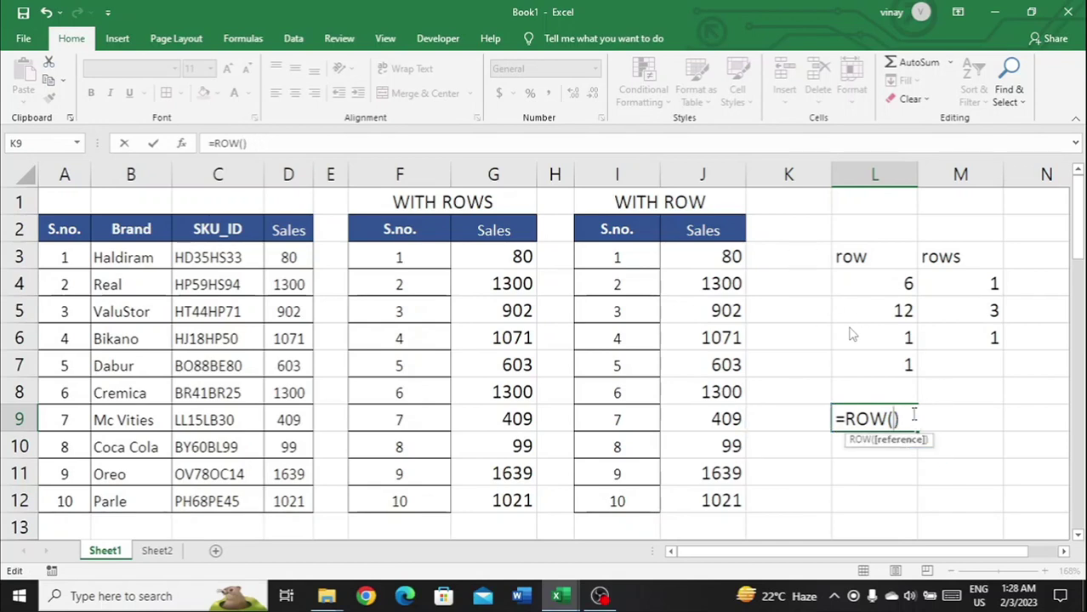
click(814, 200)
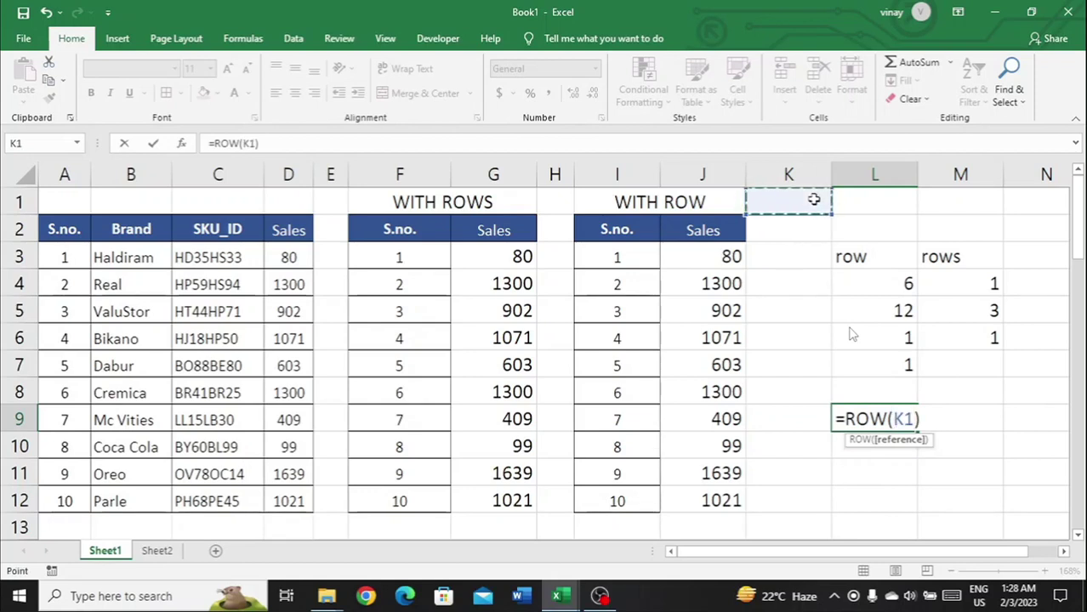
key(Return)
Fill the ROW formula from L9 down through L15.
key(Up)
key(shift+Down)
key(shift+Down)
key(shift+Down)
key(shift+Down)
key(shift+Down)
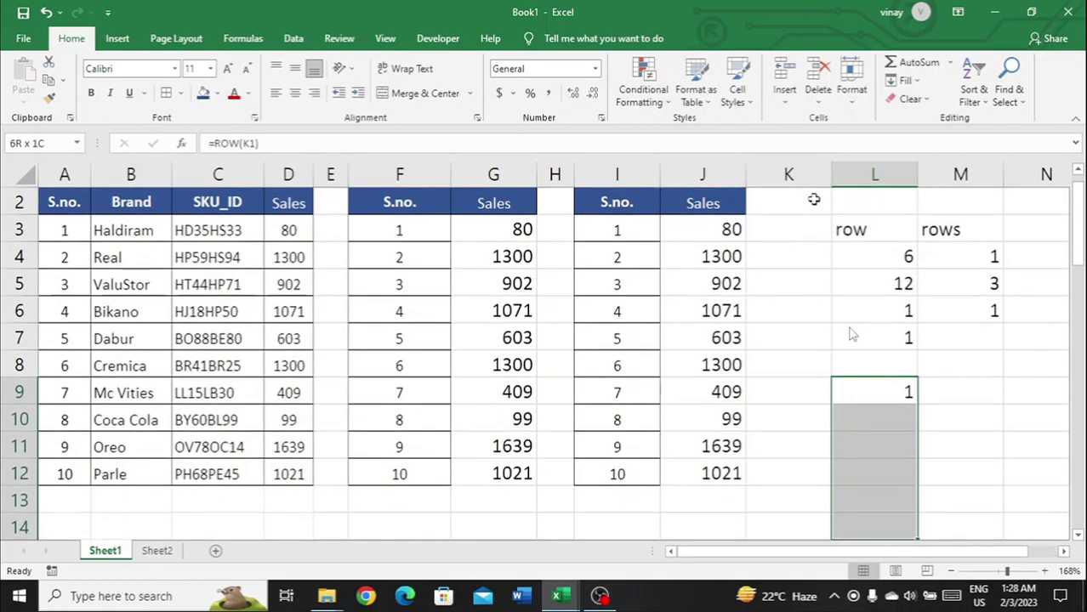
key(shift+Down)
key(ctrl+d)
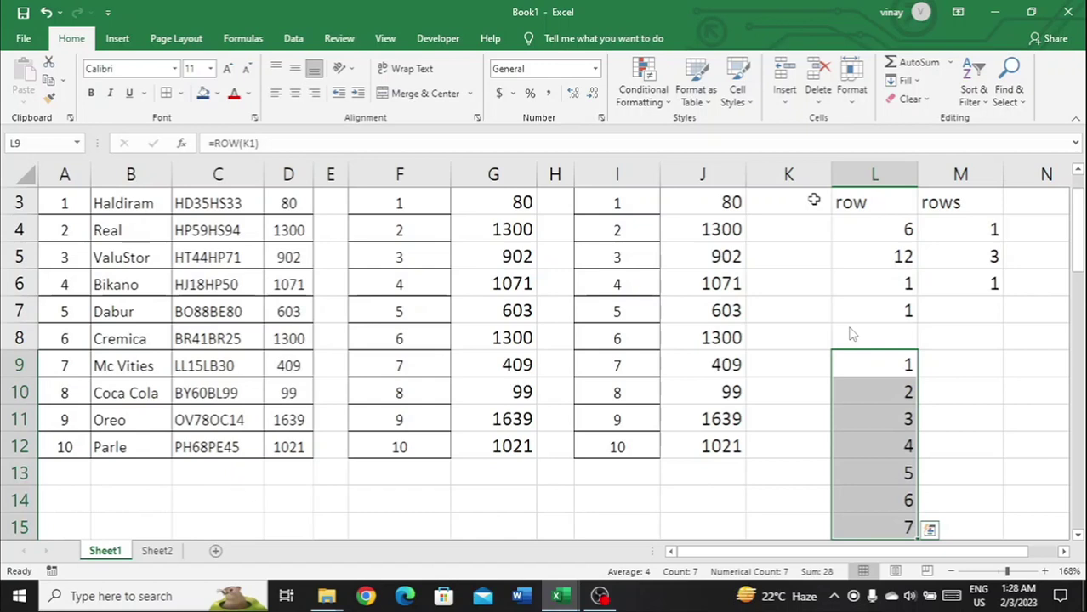
Start a ROWS formula in cell M9 with K2:K2 as its range.
key(Right)
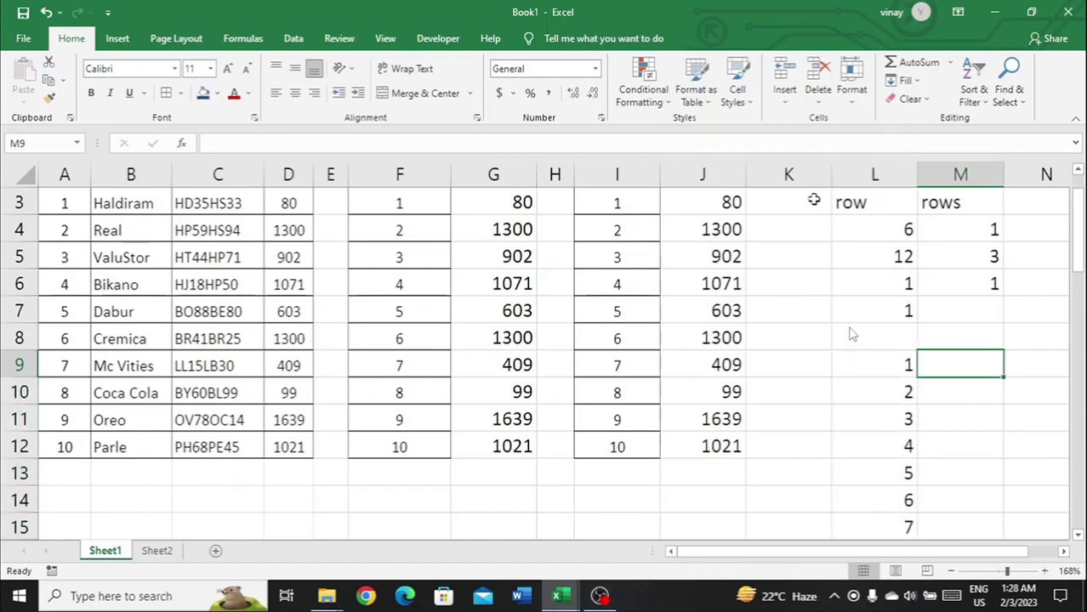
key(Up)
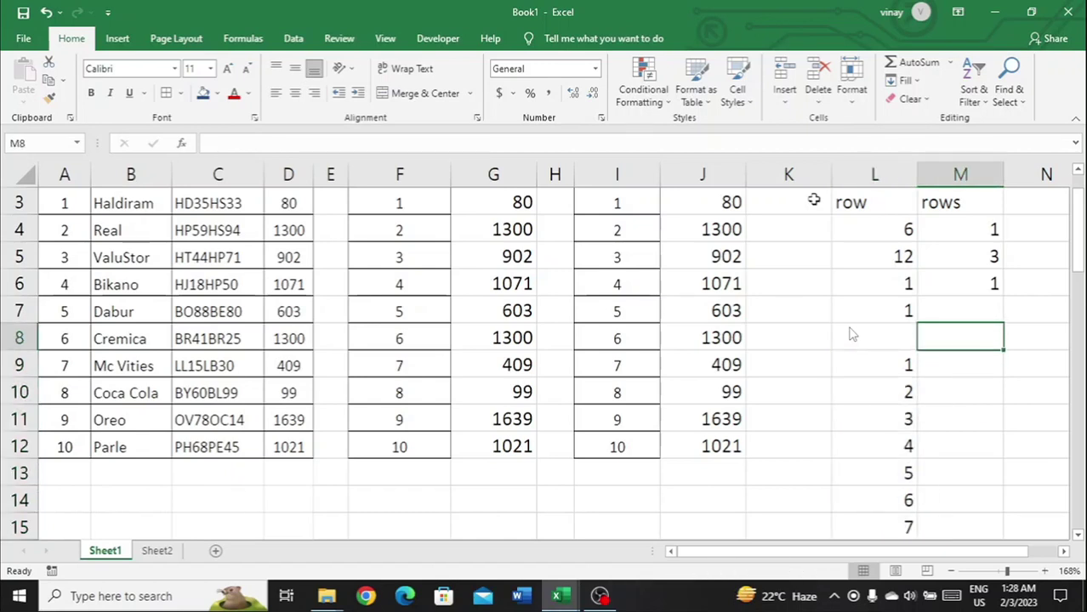
key(Down)
key(Down)
key(Up)
text(=)
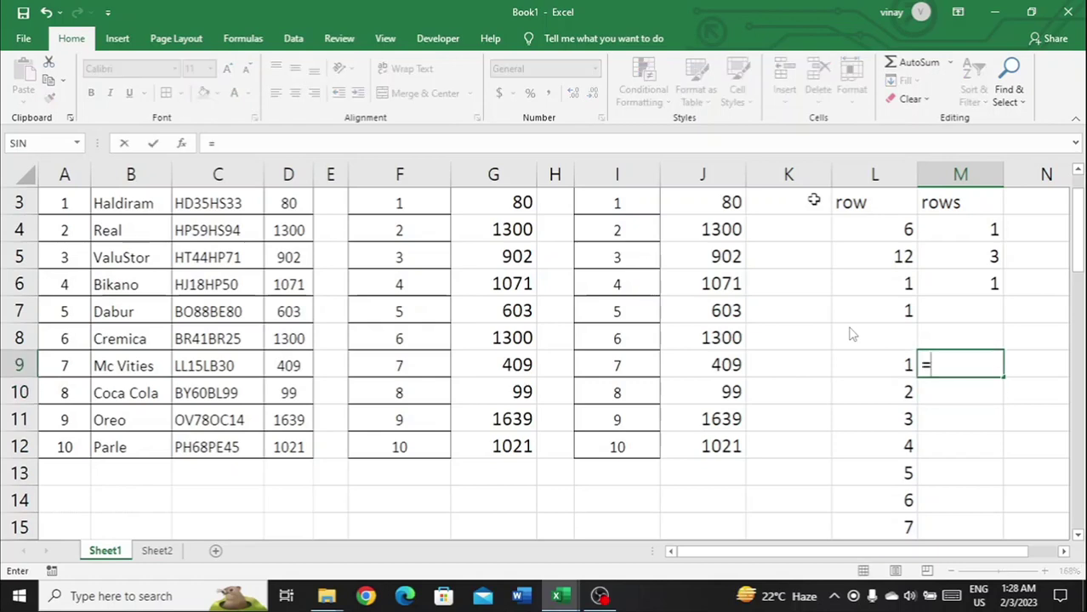
text(rows)
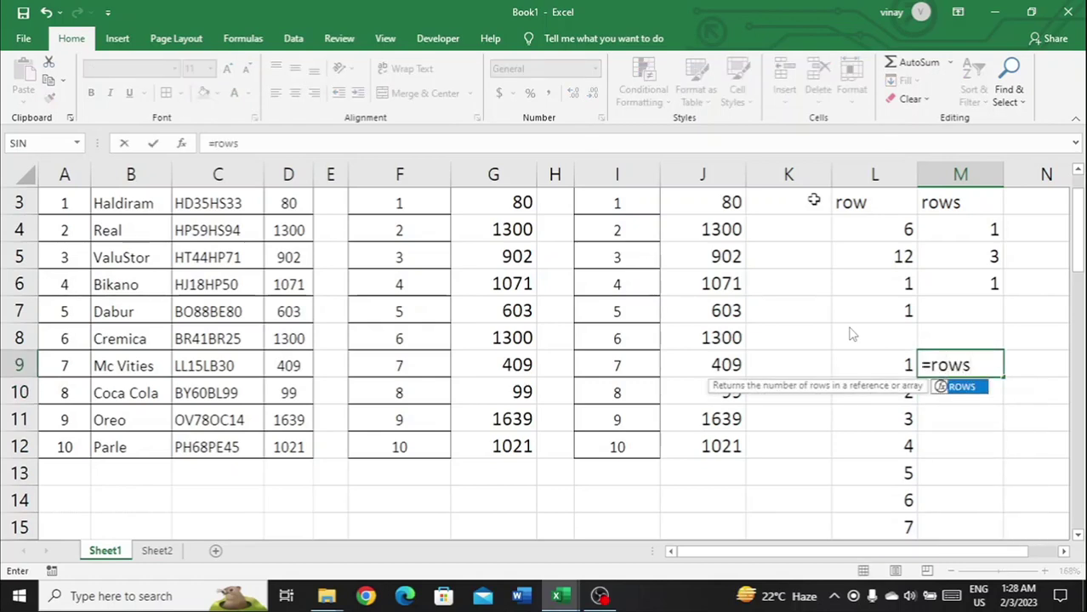
key(Tab)
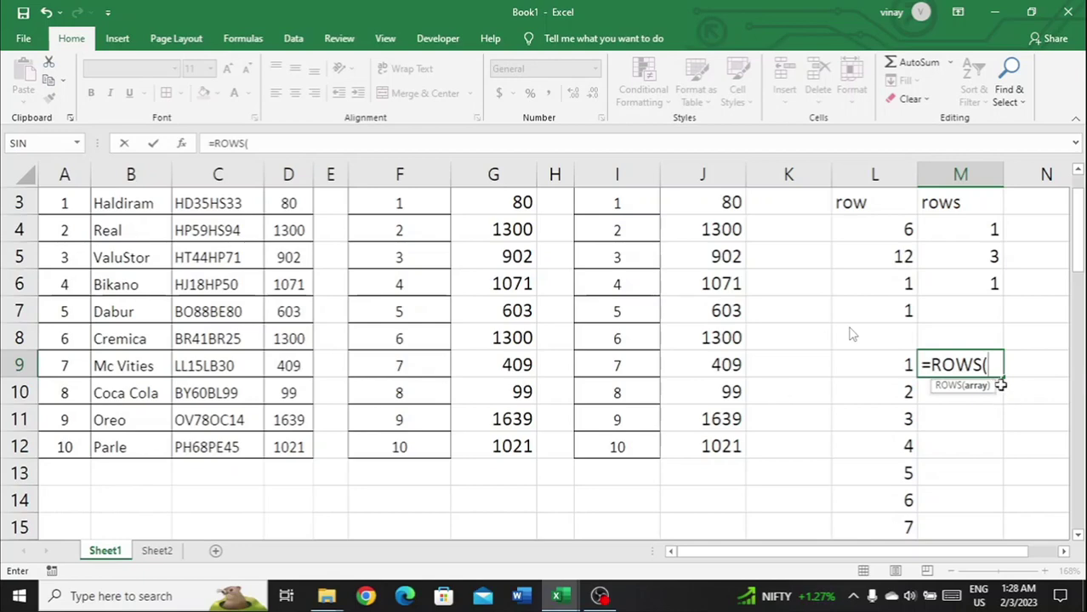
scroll(903, 357, up, 1)
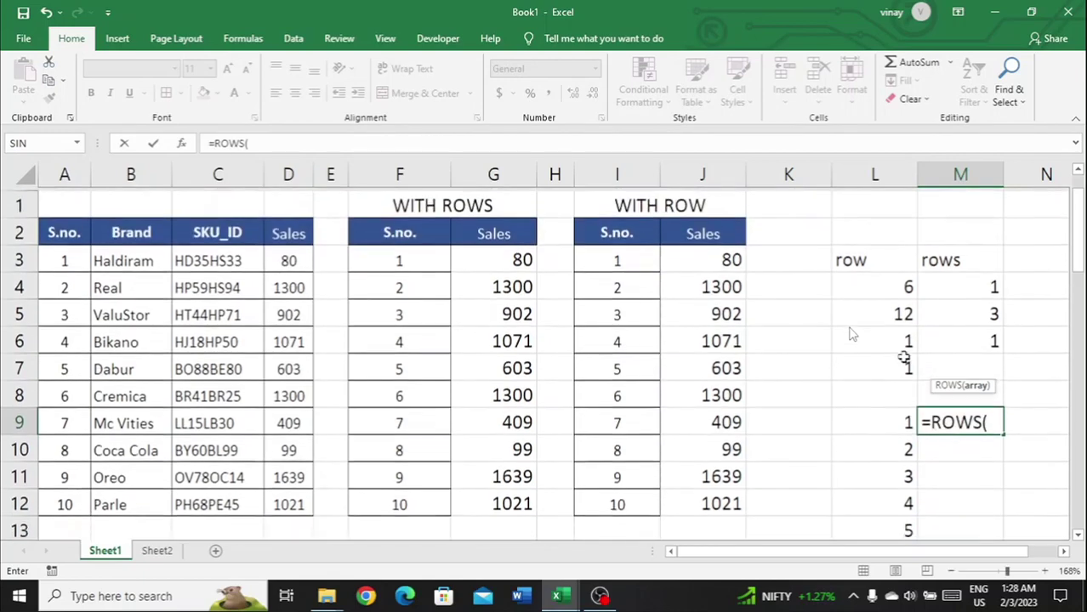
click(799, 219)
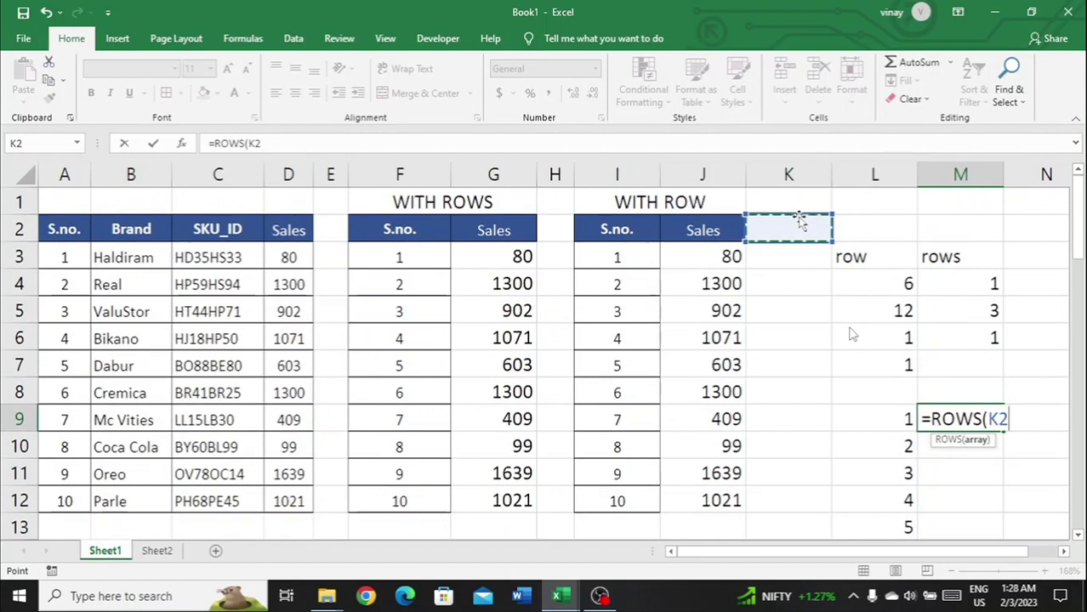
key(F8)
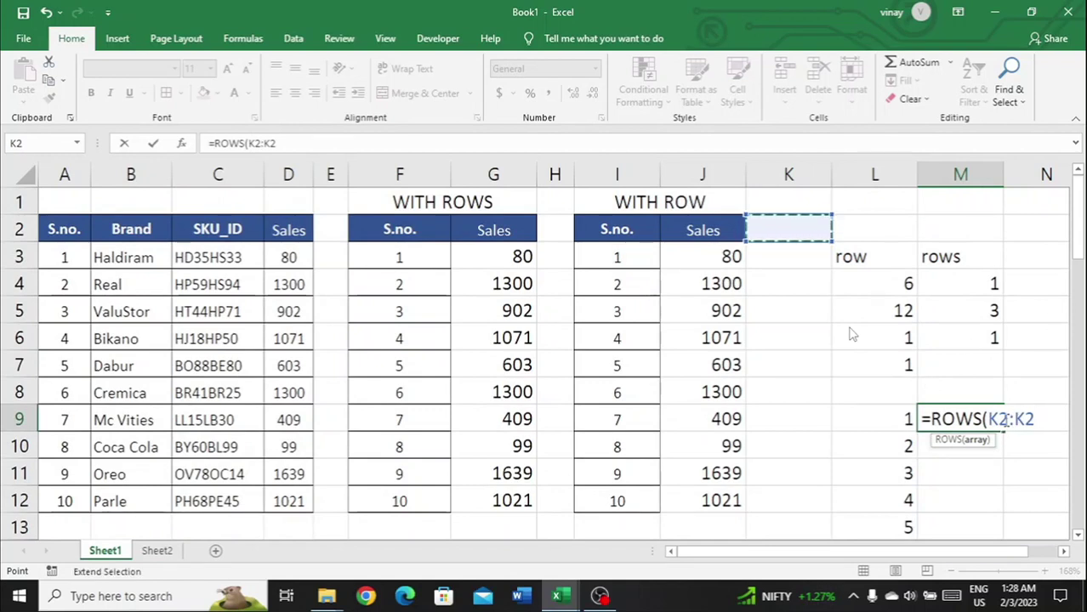
Make the range's first reference absolute and complete the M9 formula as =ROWS($K$2:K2).
click(1003, 420)
click(1004, 422)
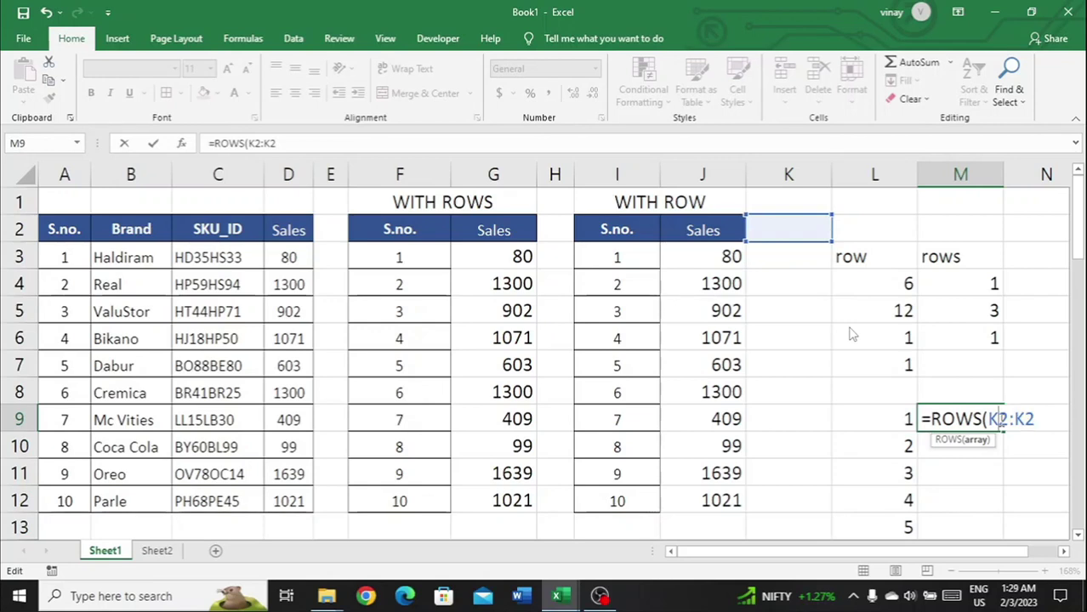
key(F4)
key(Right)
key(Right)
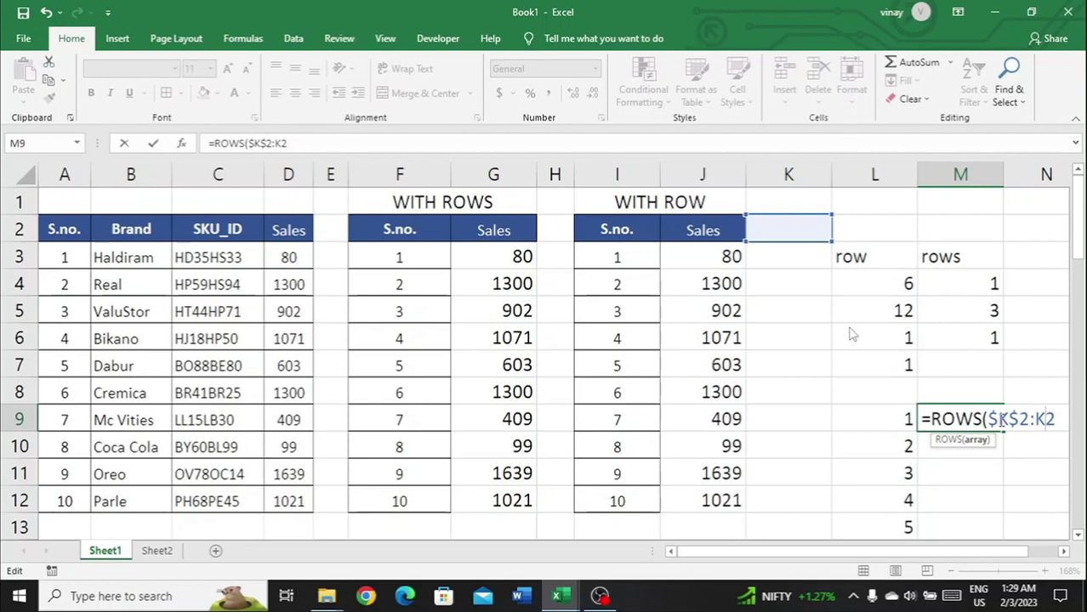
text())
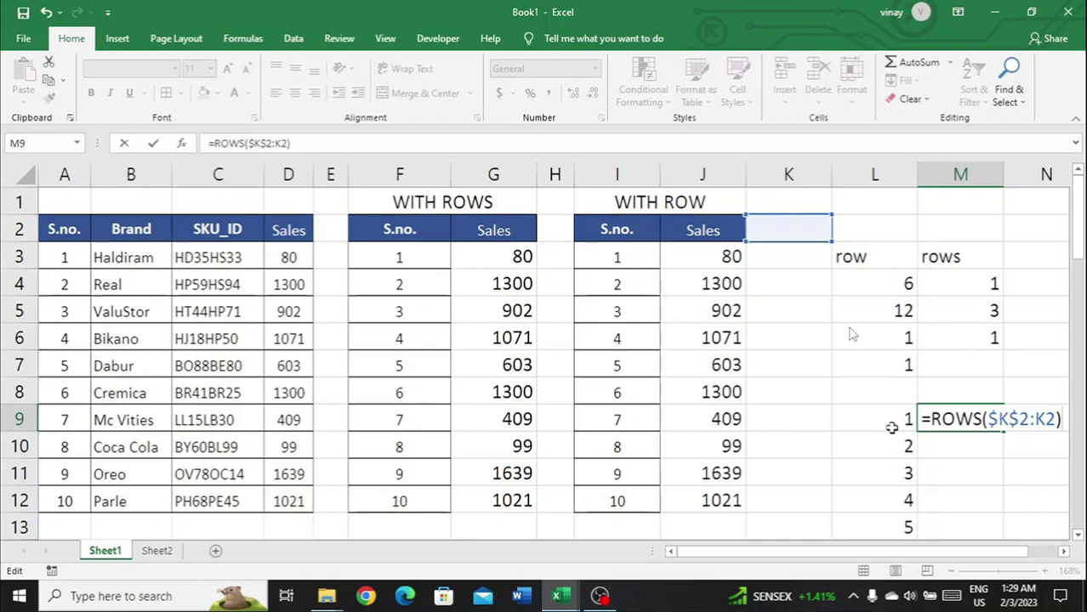
key(Return)
Fill the ROWS formula from M9 down through M15.
key(Up)
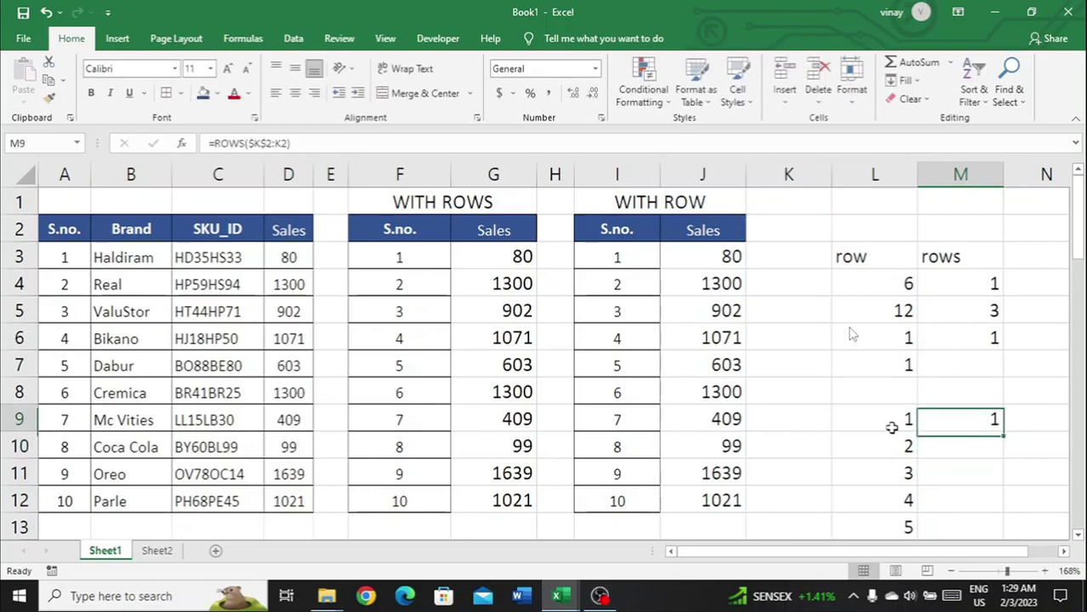
key(shift+Down)
key(shift+Down)
key(shift+Down)
key(shift+Down)
key(shift+Down)
key(shift+Down)
key(shift+Down)
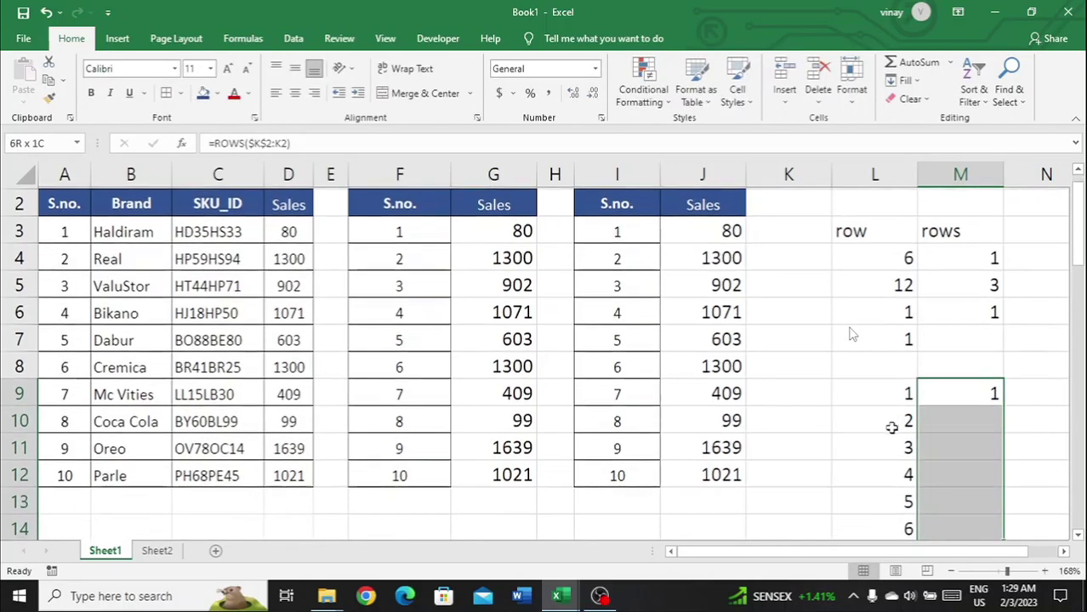
key(shift+Up)
key(ctrl+Return)
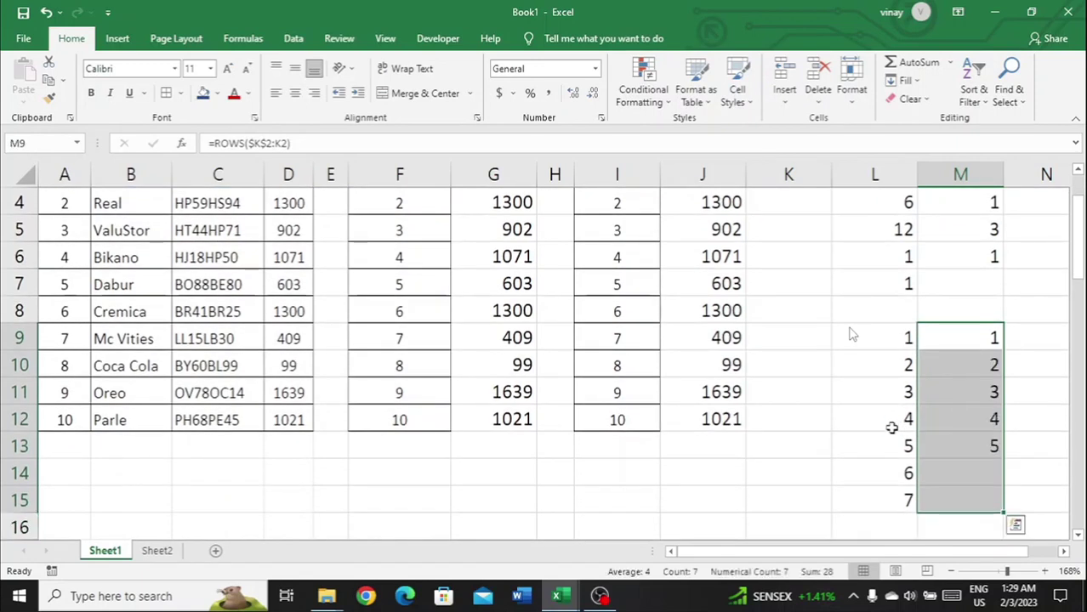
Inspect the filled ROWS formulas in cells M10 and M12 to see how their referenced ranges expand.
key(shift+Up)
key(shift+Up)
key(shift+Up)
key(shift+Up)
key(shift+Up)
key(shift+Up)
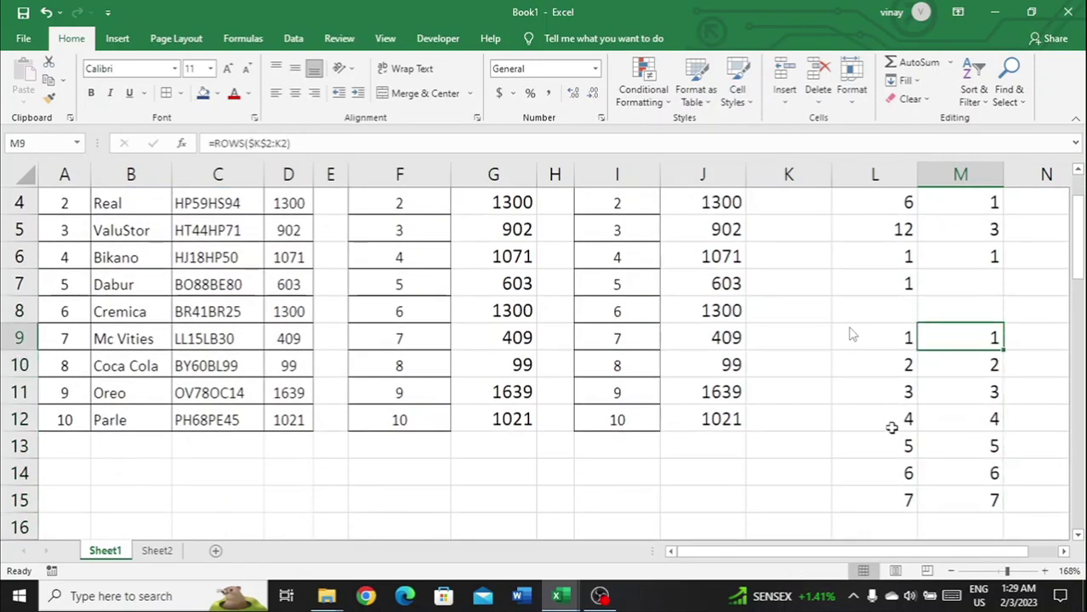
key(Down)
key(F2)
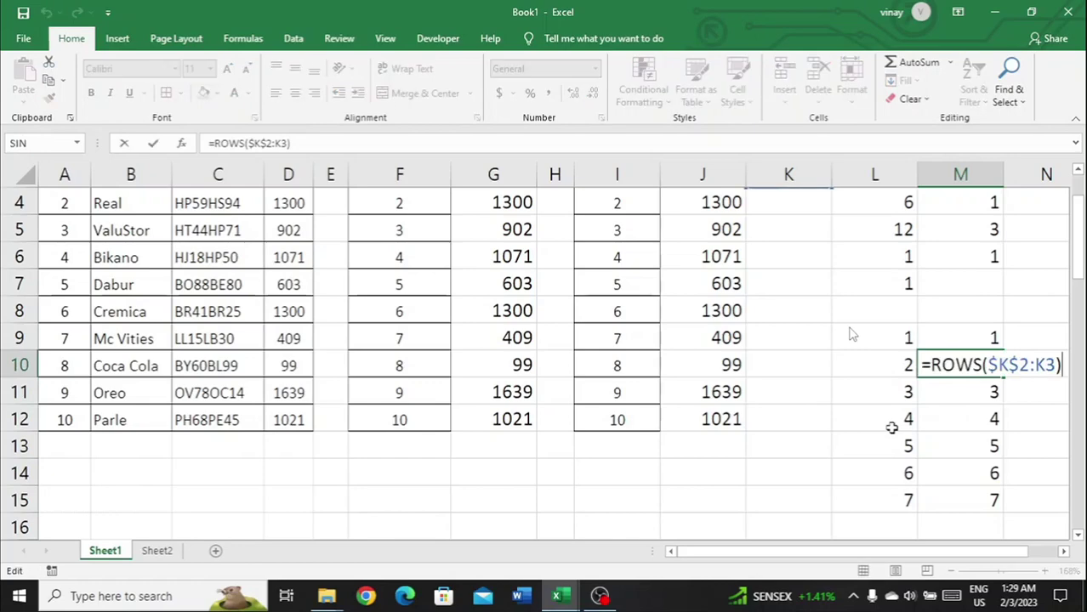
scroll(853, 335, up, 1)
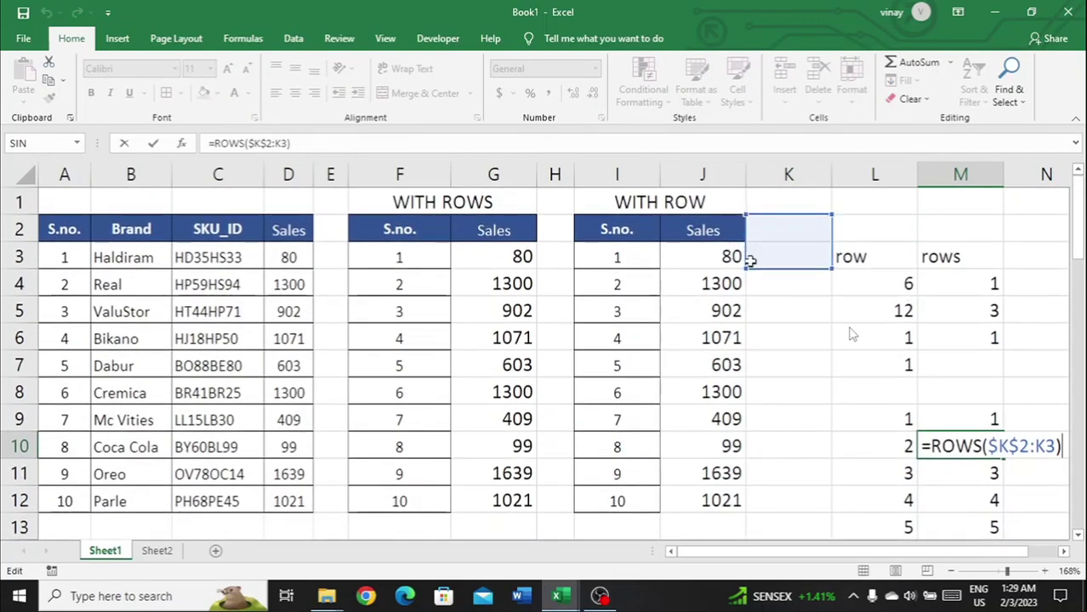
key(Return)
key(Down)
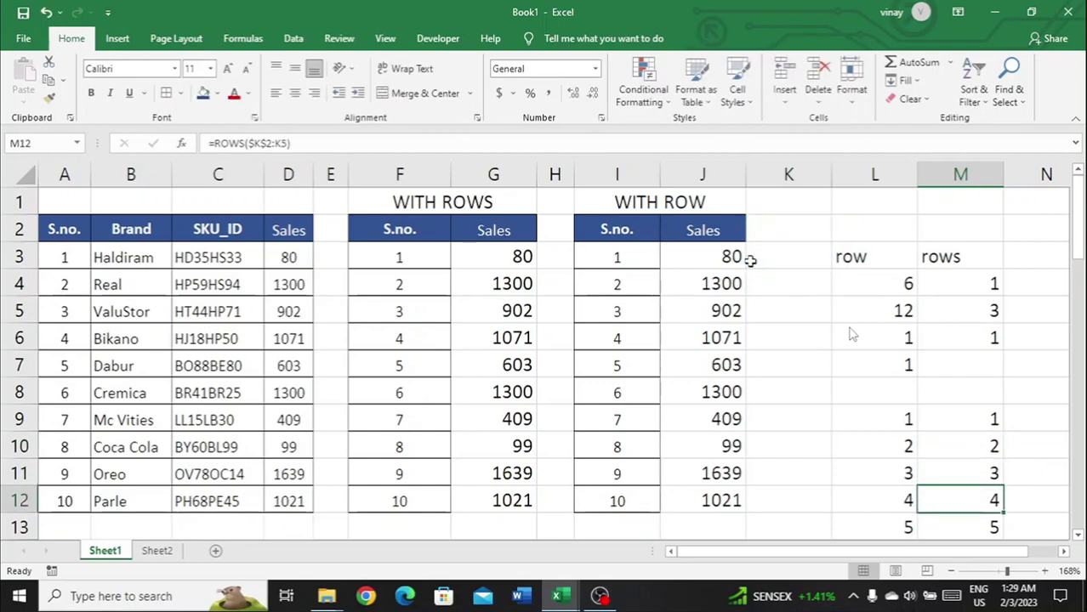
key(F2)
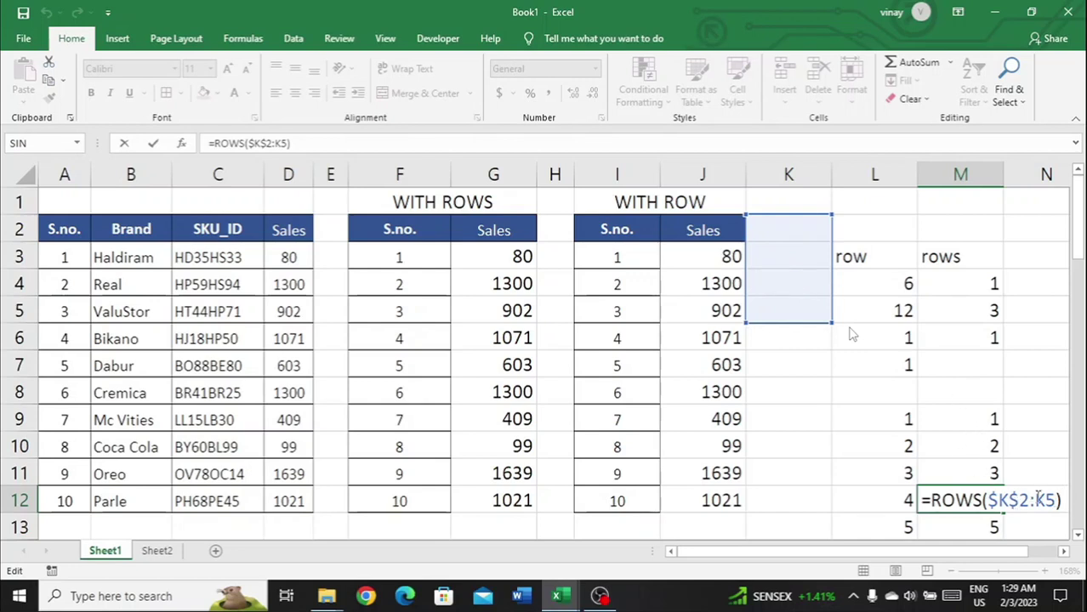
key(Right)
key(Right)
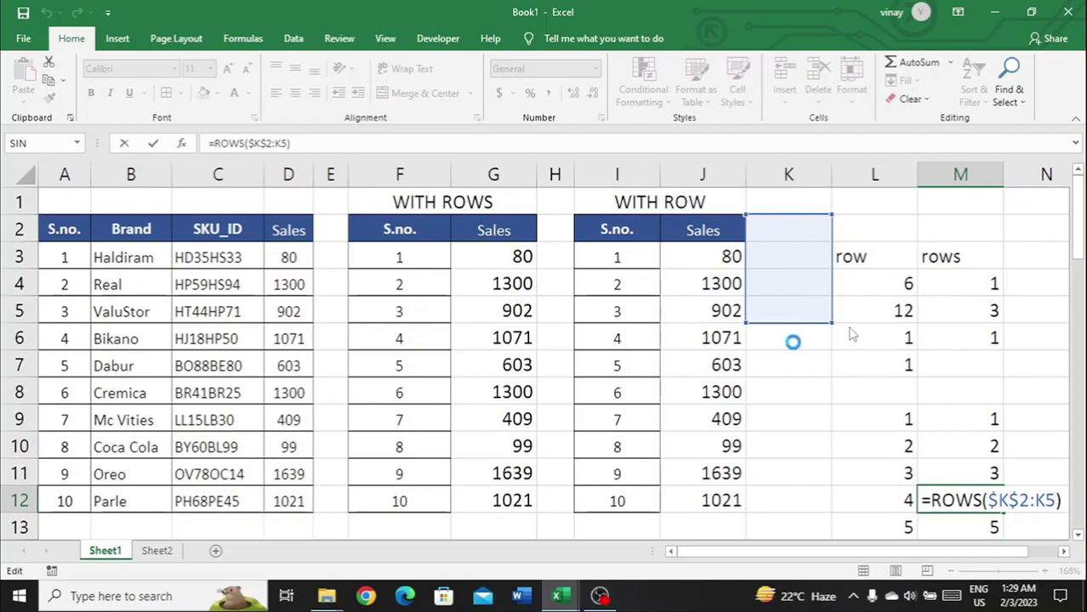
key(Return)
Clear the Sales formulas in G3:G12 of the WITH ROWS table.
key(Up)
key(Up)
key(Up)
key(Up)
key(Left)
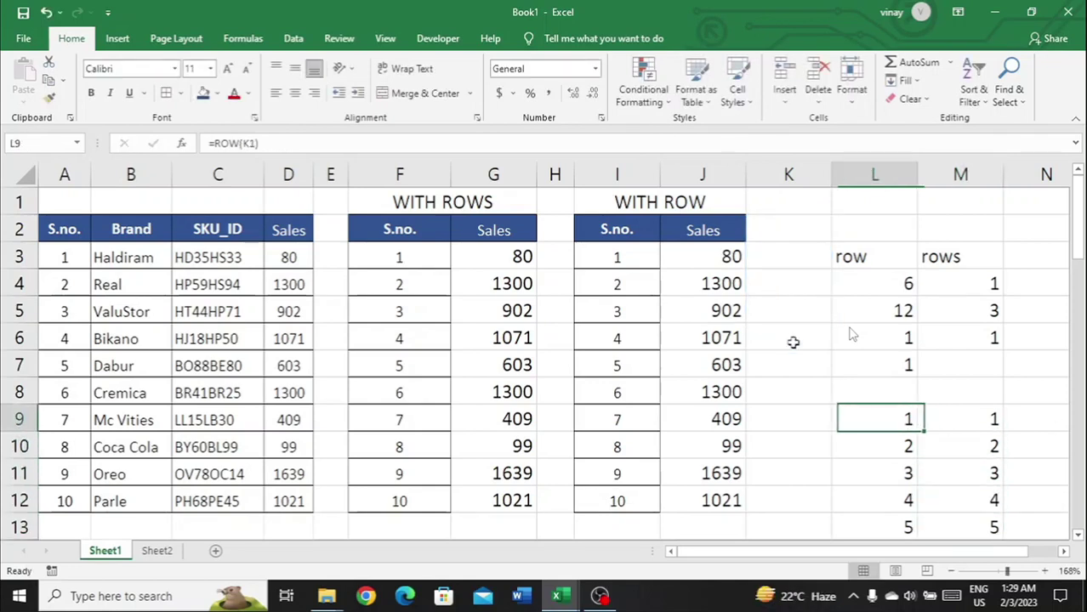
key(Left)
key(Left)
key(Left)
key(Left)
key(Left)
key(Left)
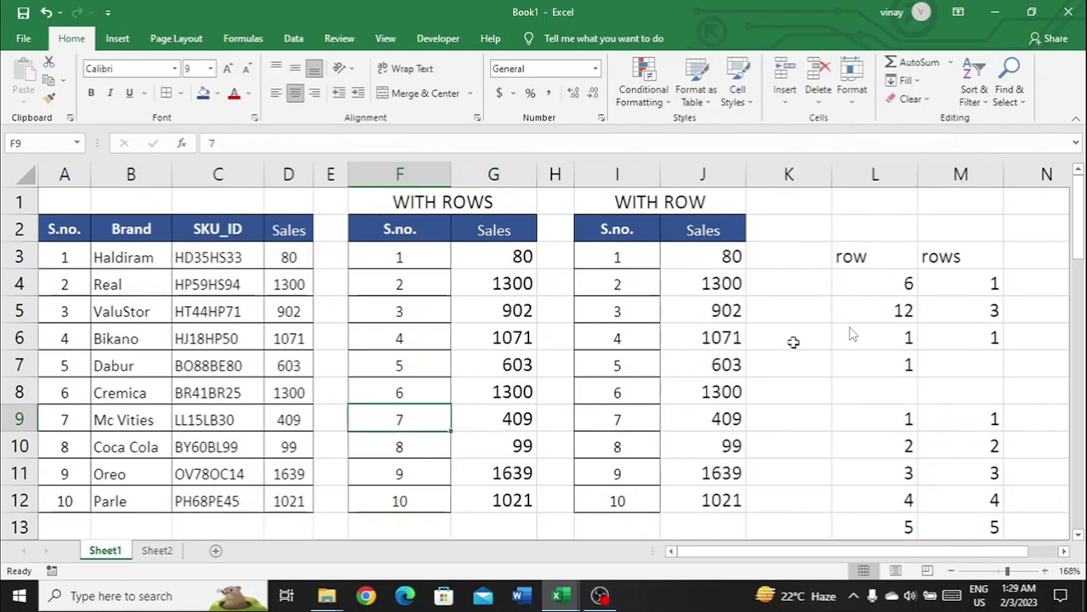
key(Right)
key(Up)
key(Up)
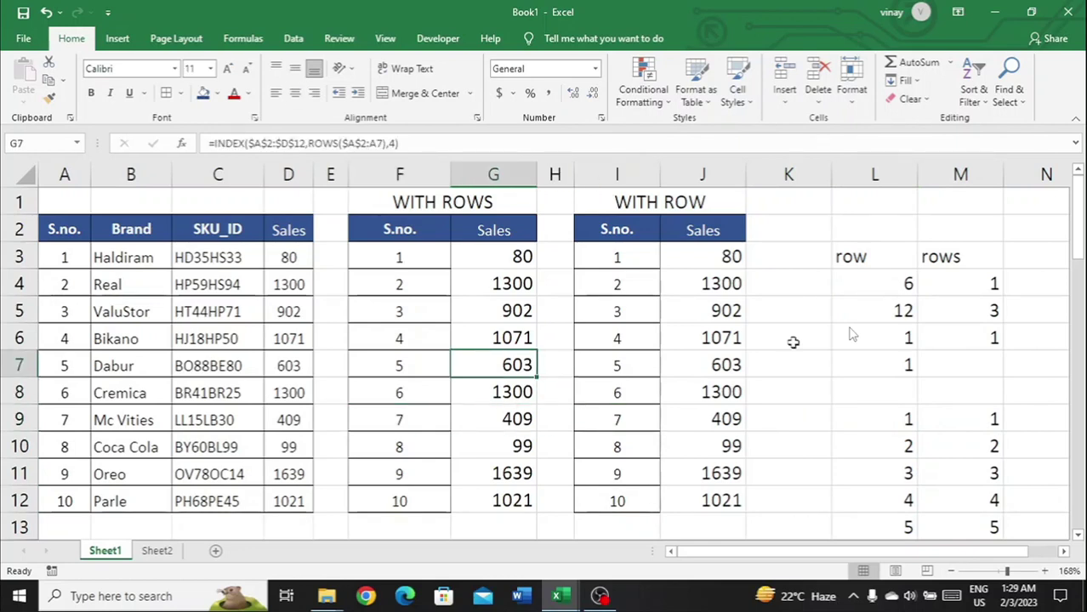
key(Up)
key(Up)
key(Up)
key(Up)
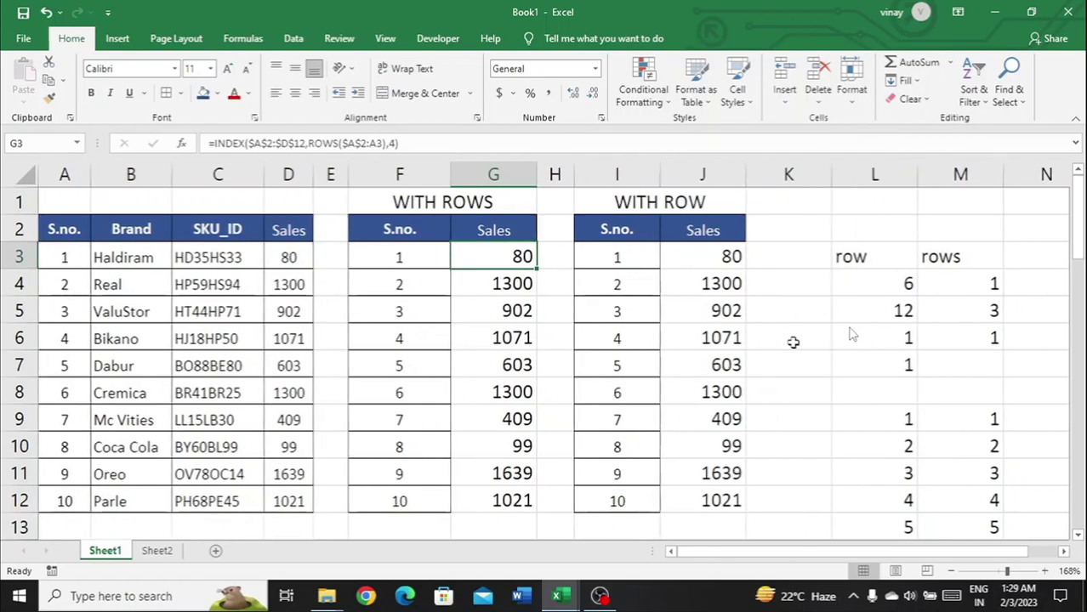
key(ctrl+shift+Down)
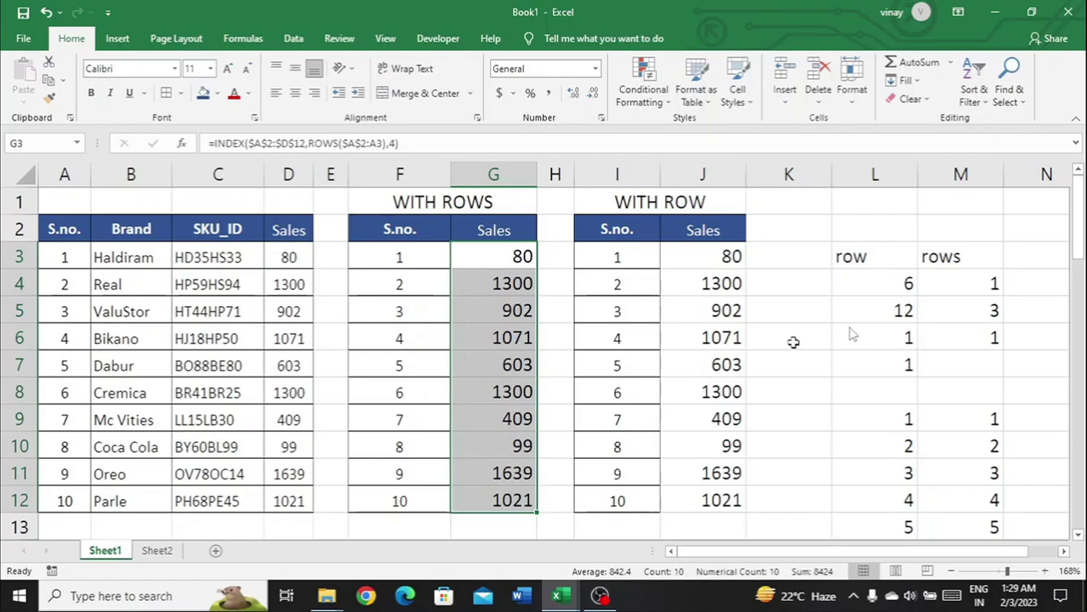
key(F2)
key(Return)
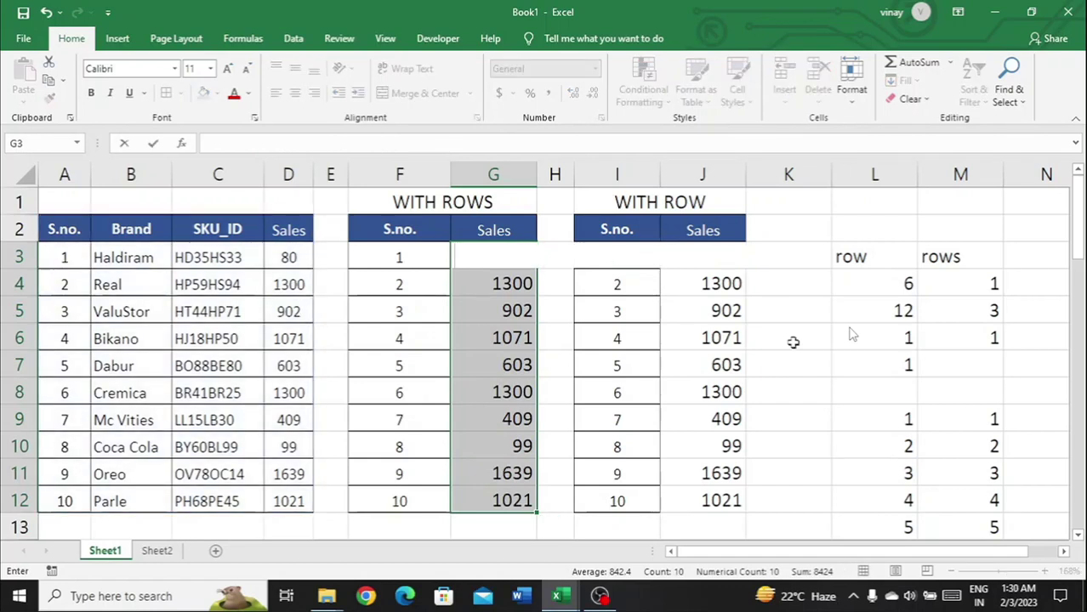
key(Delete)
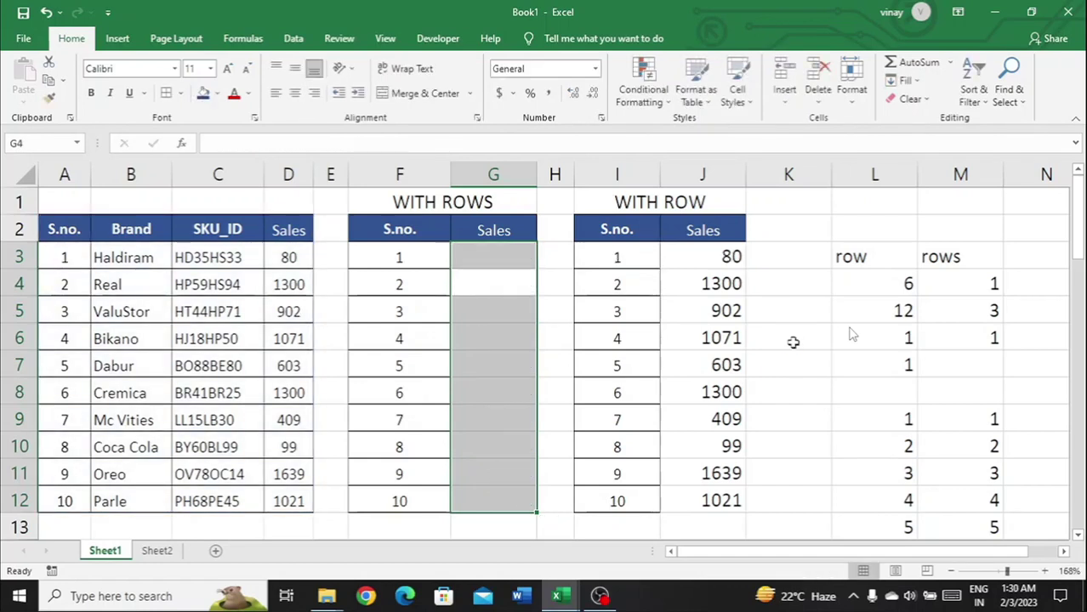
Start an INDEX formula in cell G3 with the absolute source range $A$2:$D$12 as its array.
key(Up)
key(Down)
key(Up)
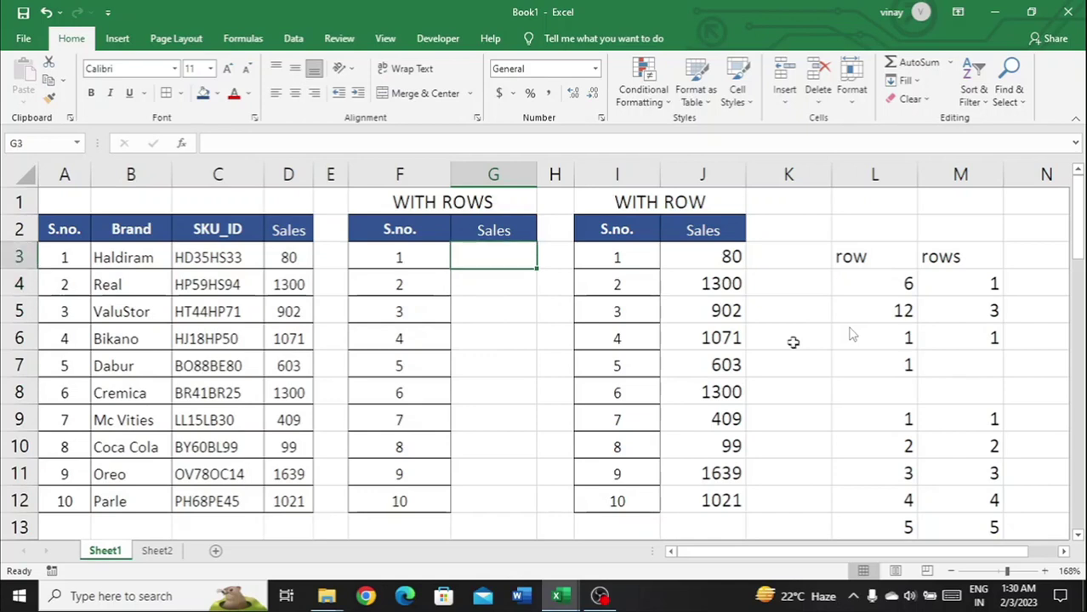
text(=i)
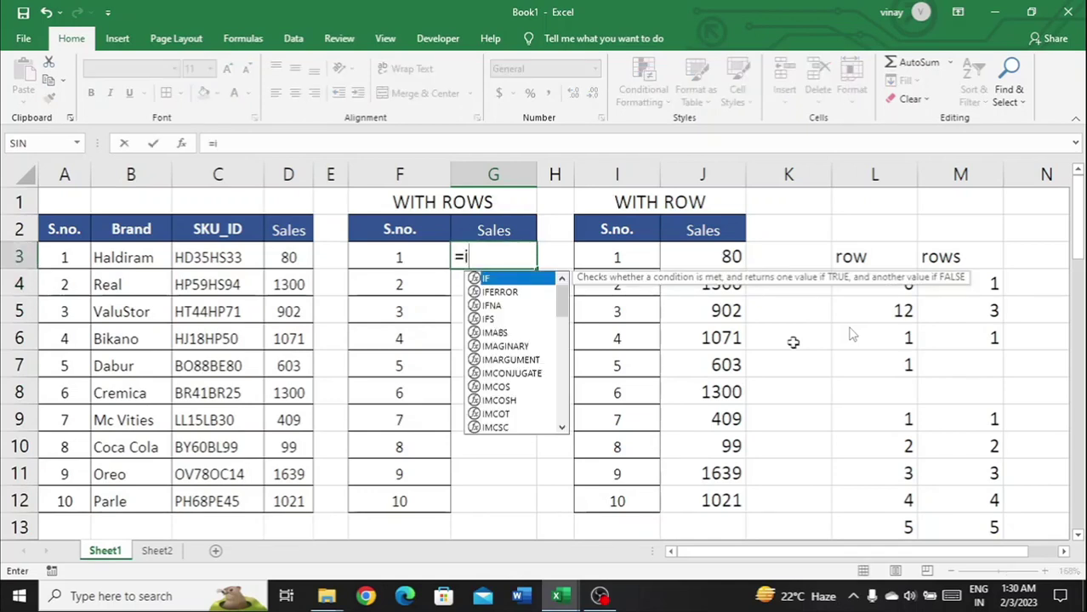
text(ndex)
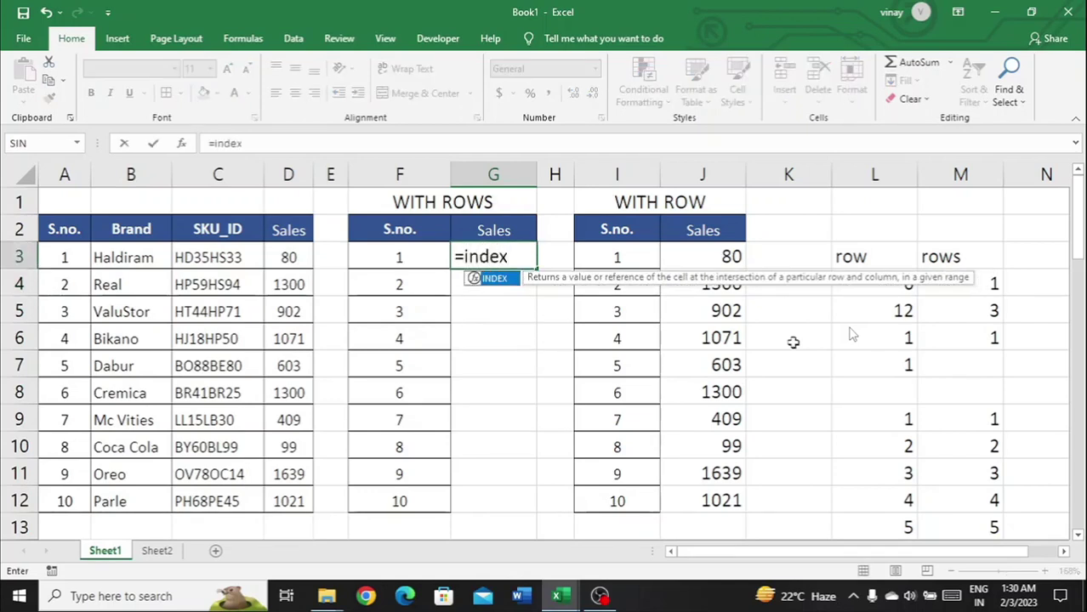
key(Tab)
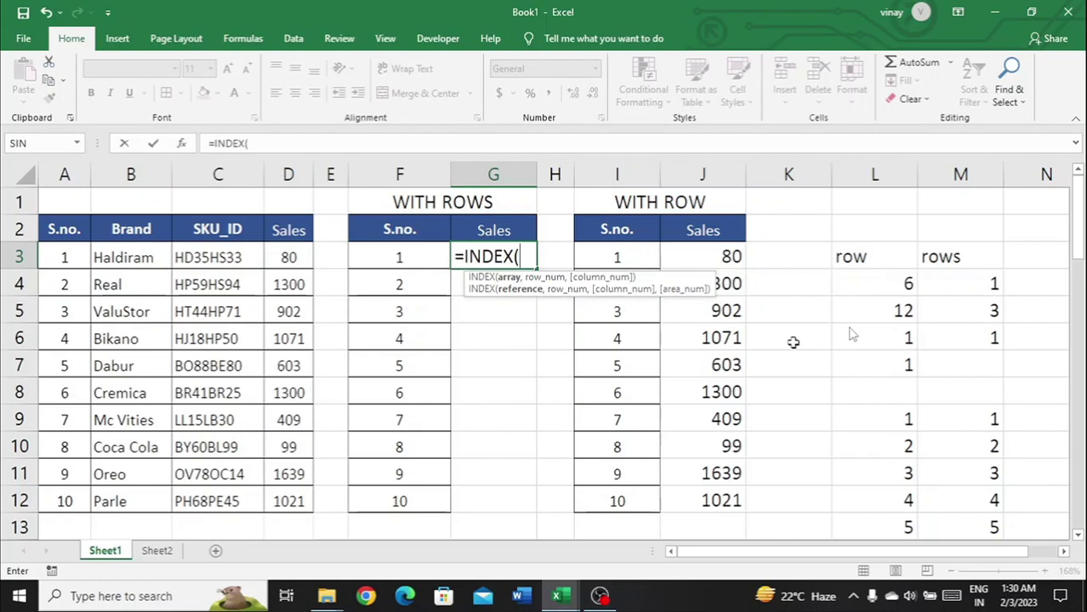
click(96, 225)
key(Left)
key(ctrl+shift+Down)
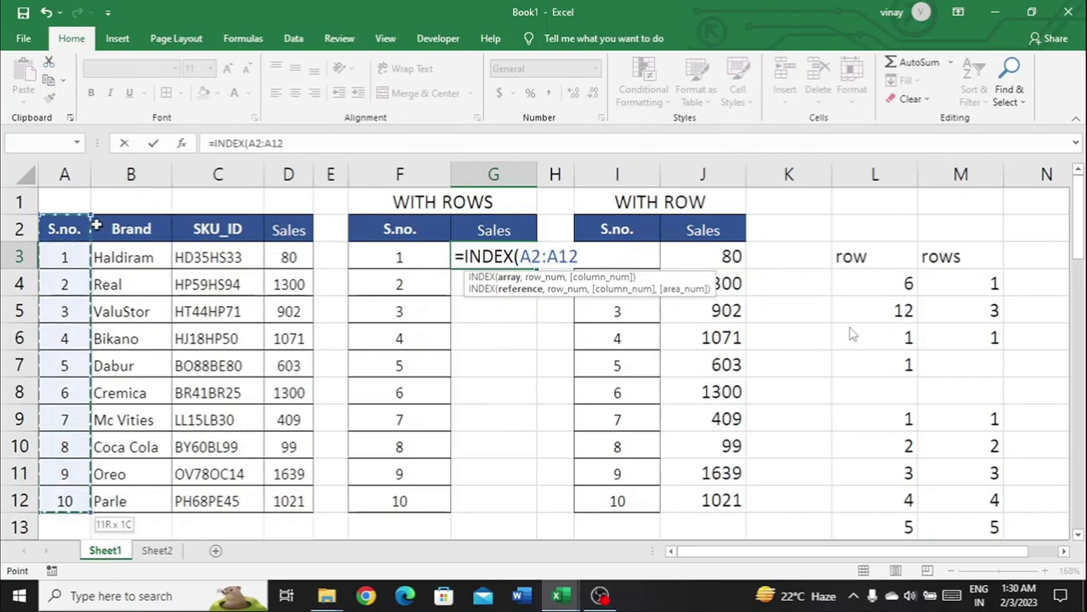
key(ctrl+shift+Right)
key(F4)
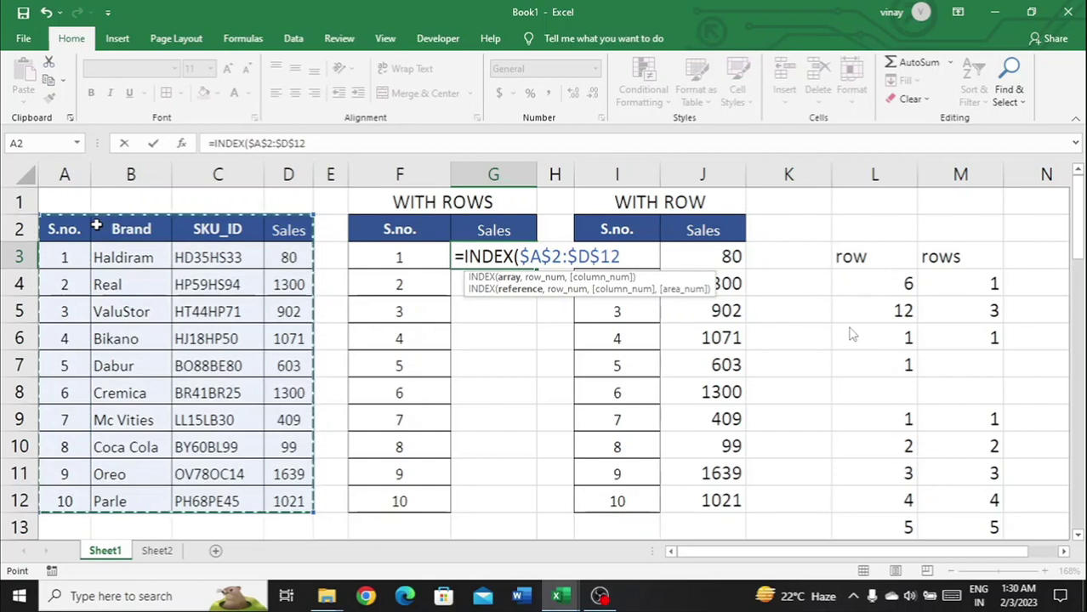
text(,)
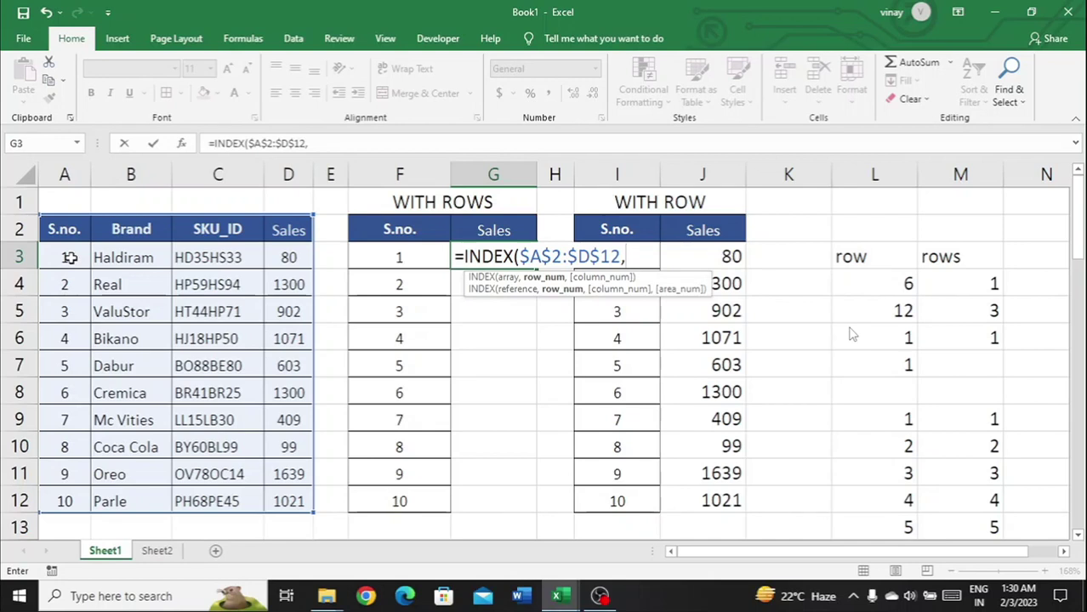
Add a nested ROWS function with the range A2:A3 as the row number of the G3 formula.
text(ro)
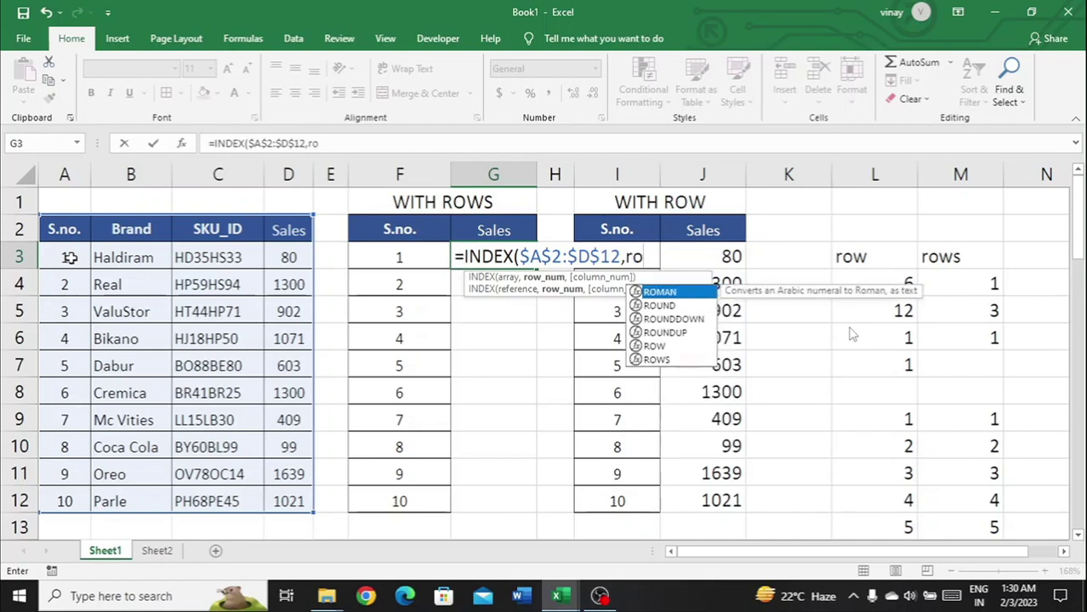
text(ws)
key(Tab)
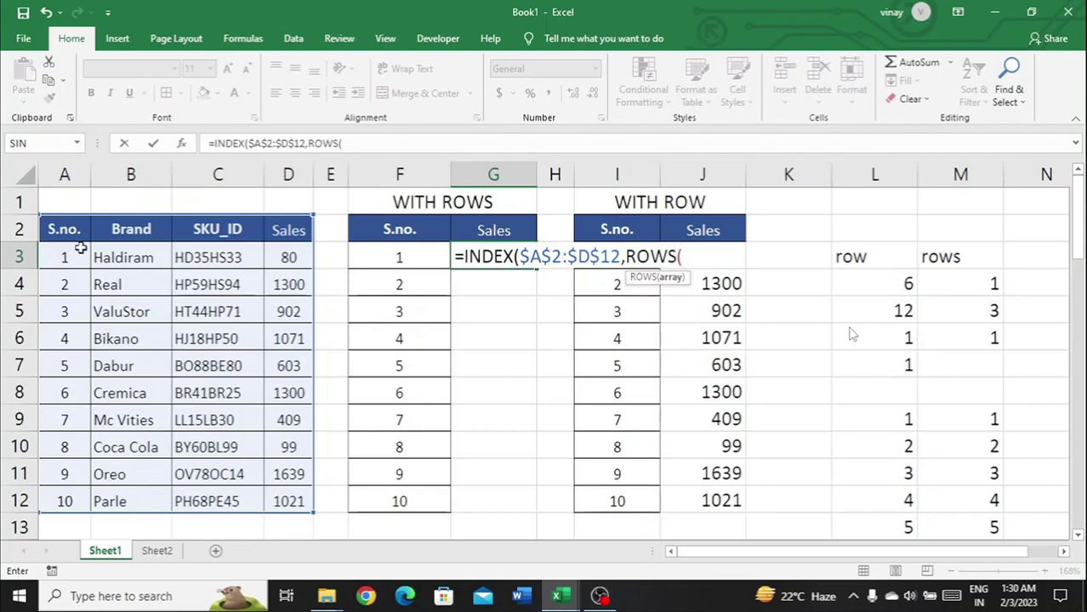
click(83, 231)
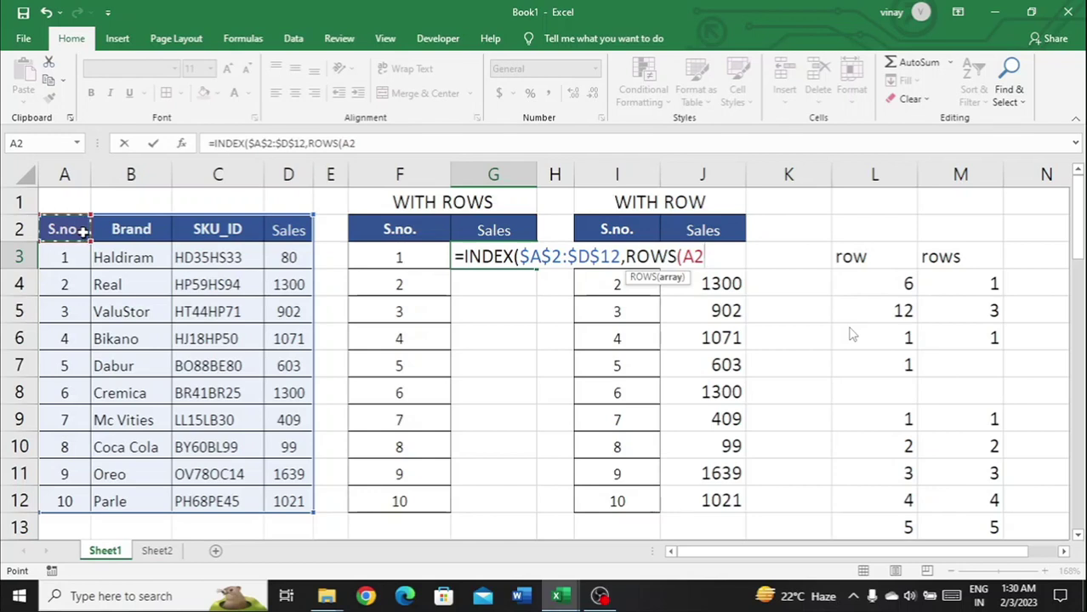
key(F8)
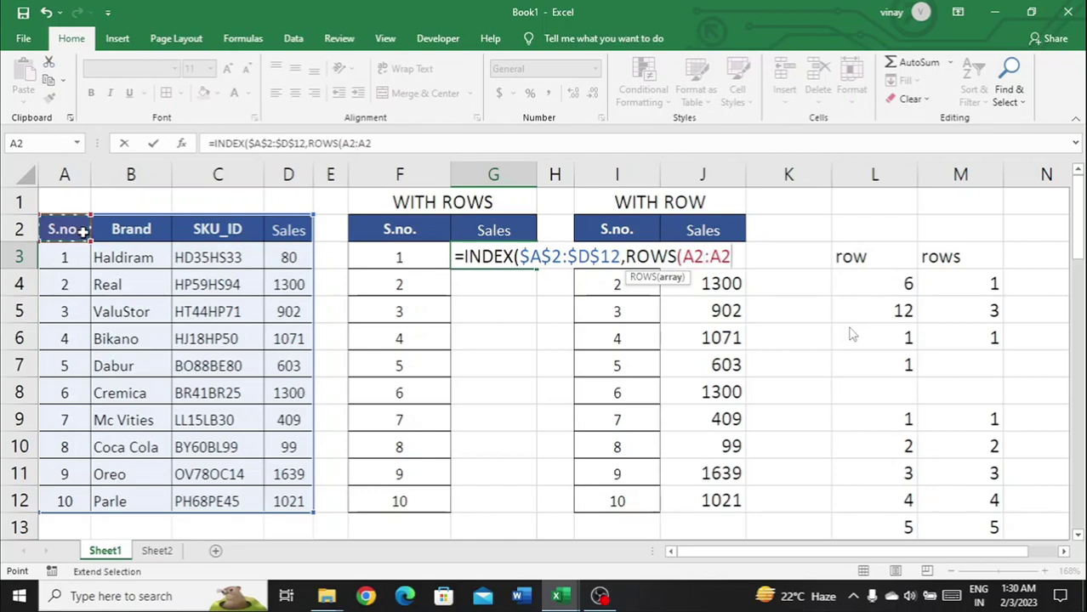
key(F2)
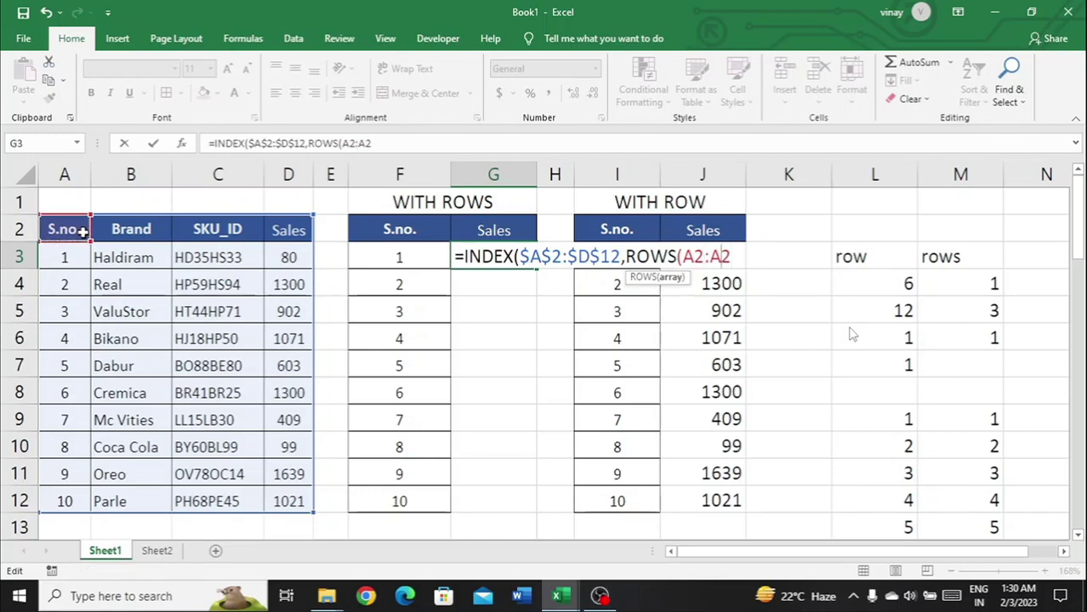
key(BackSpace)
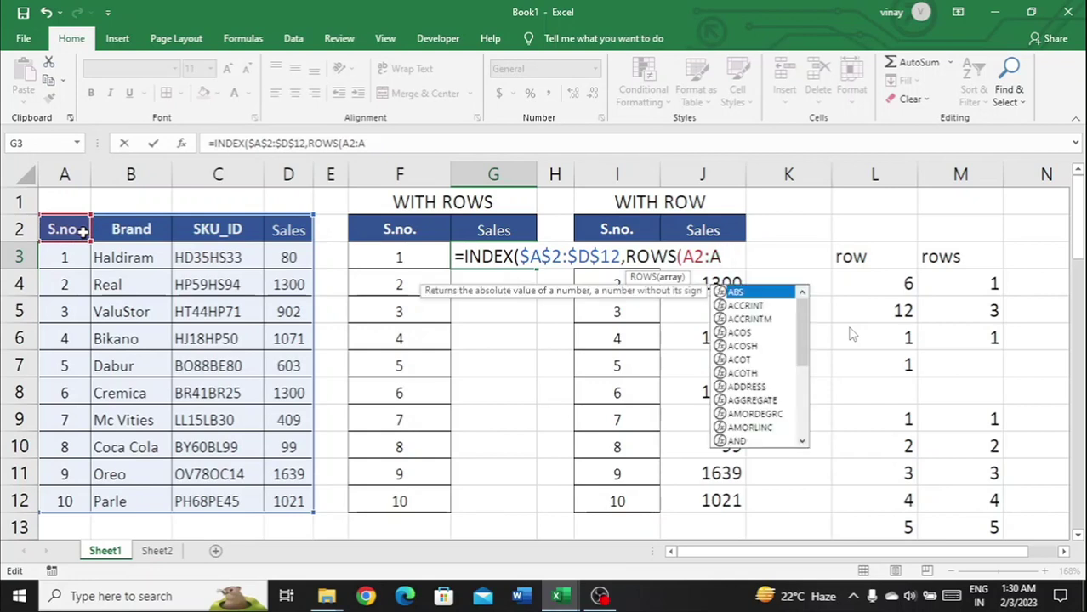
text(3)
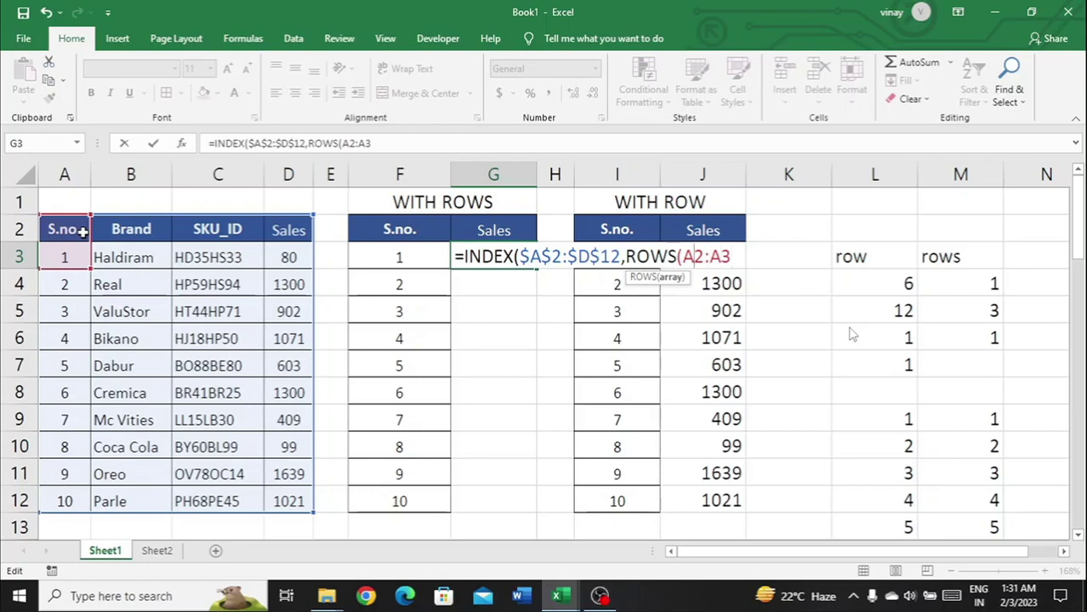
Make the ROWS range's first reference absolute and complete the G3 formula as =INDEX($A$2:$D$12,ROWS($A$2:A3),4).
key(F4)
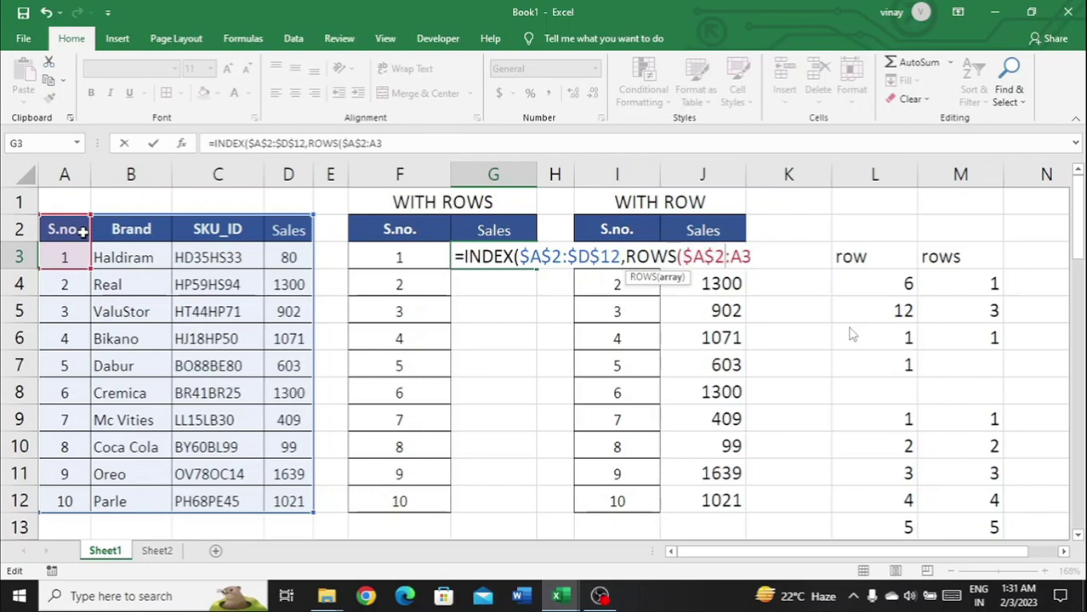
text())
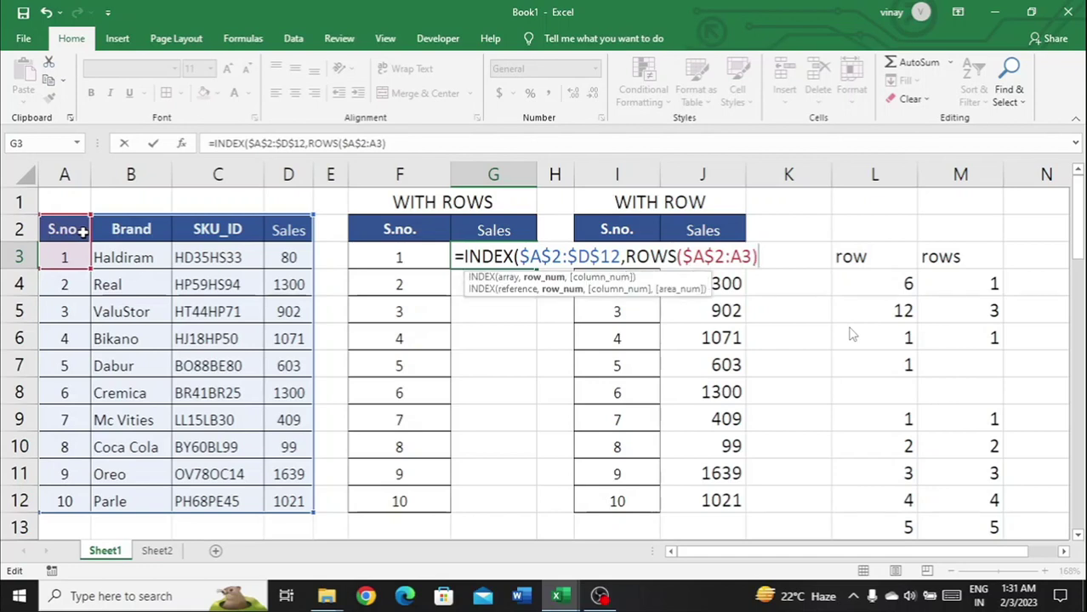
text(,)
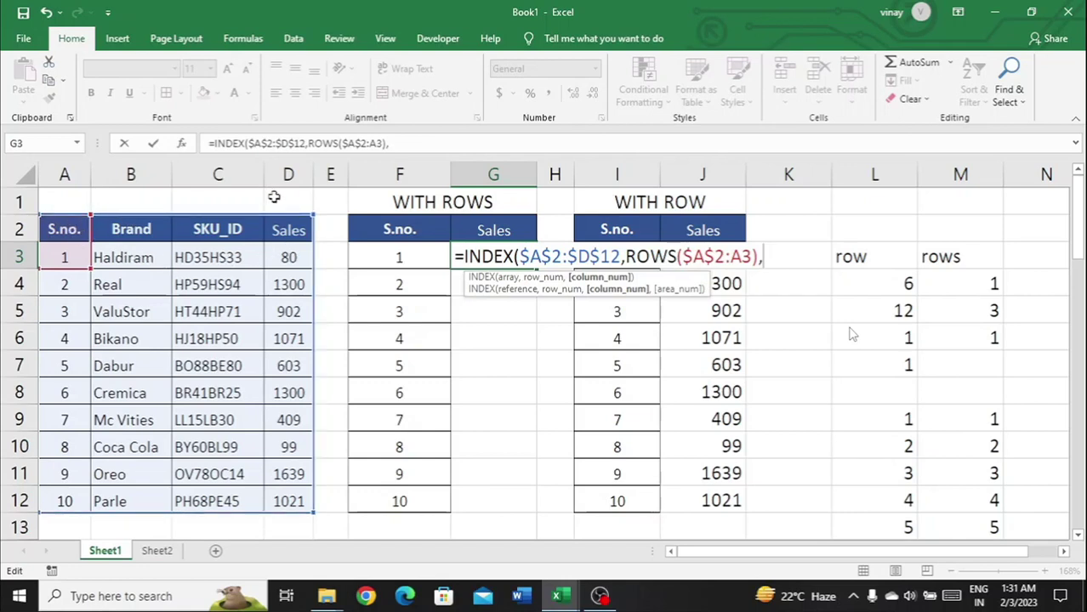
text(4))
key(Return)
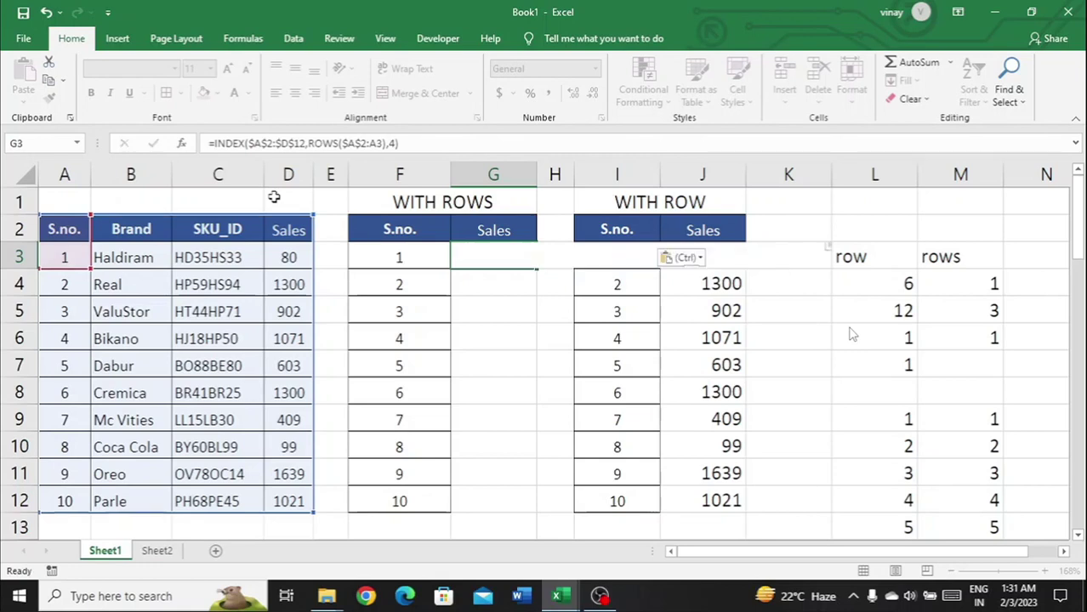
Fill the INDEX and ROWS formula from G3 down through G12.
key(Up)
key(Left)
key(ctrl+Down)
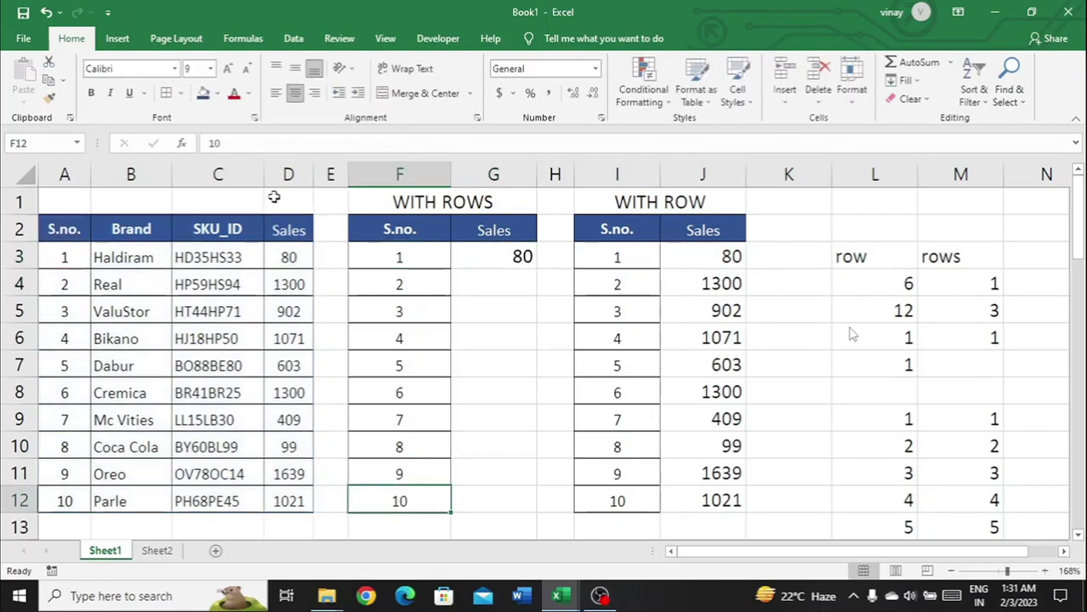
key(Right)
key(ctrl+shift+Up)
key(ctrl+d)
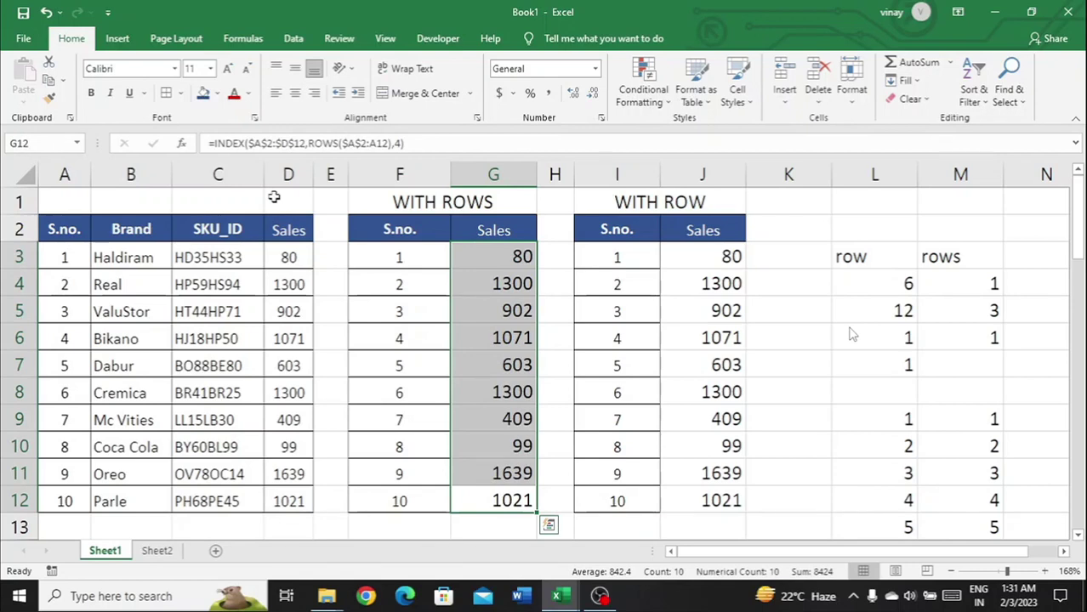
Clear the Sales formulas in J3:J12 of the WITH ROW table.
key(Up)
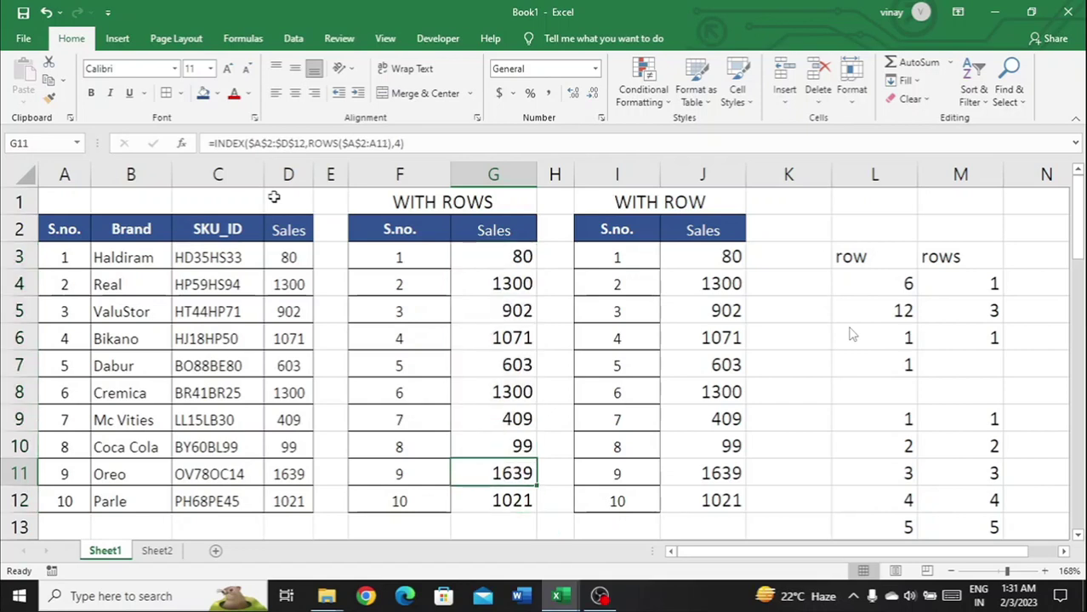
key(ctrl+Up)
key(Down)
key(Right)
key(Right)
key(Right)
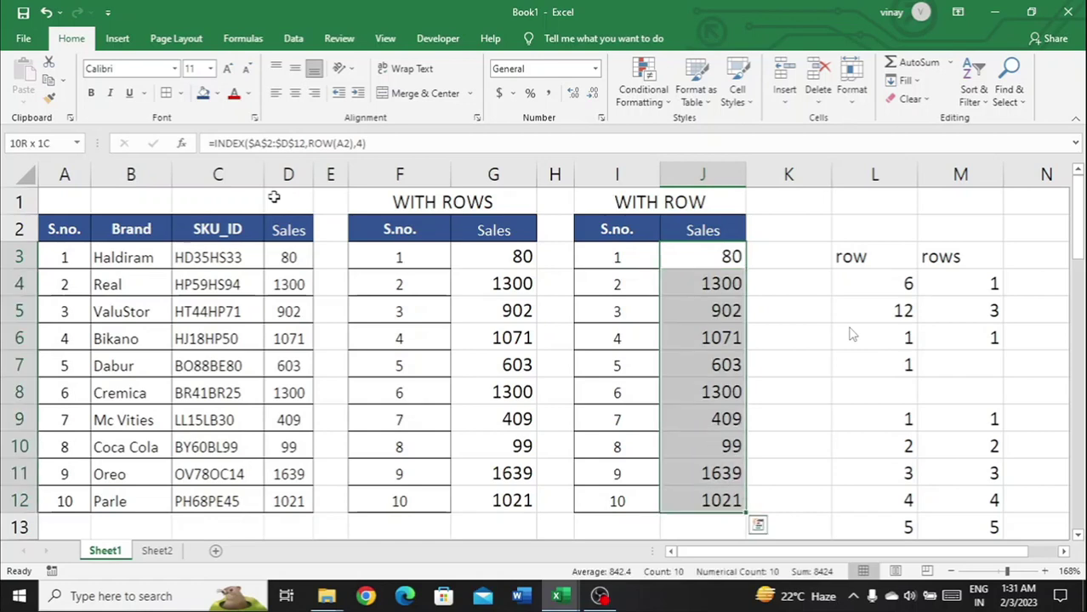
key(ctrl+shift+Down)
key(Delete)
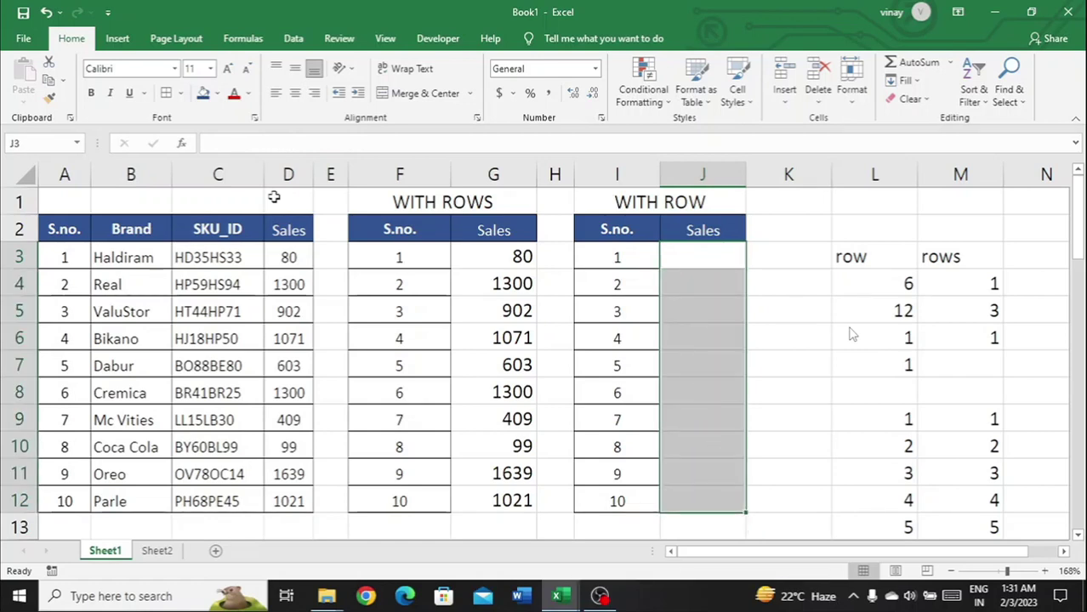
Start an INDEX formula in cell J3 with the absolute source range $A$2:$D$12 as its array.
key(Up)
key(Down)
text(=index)
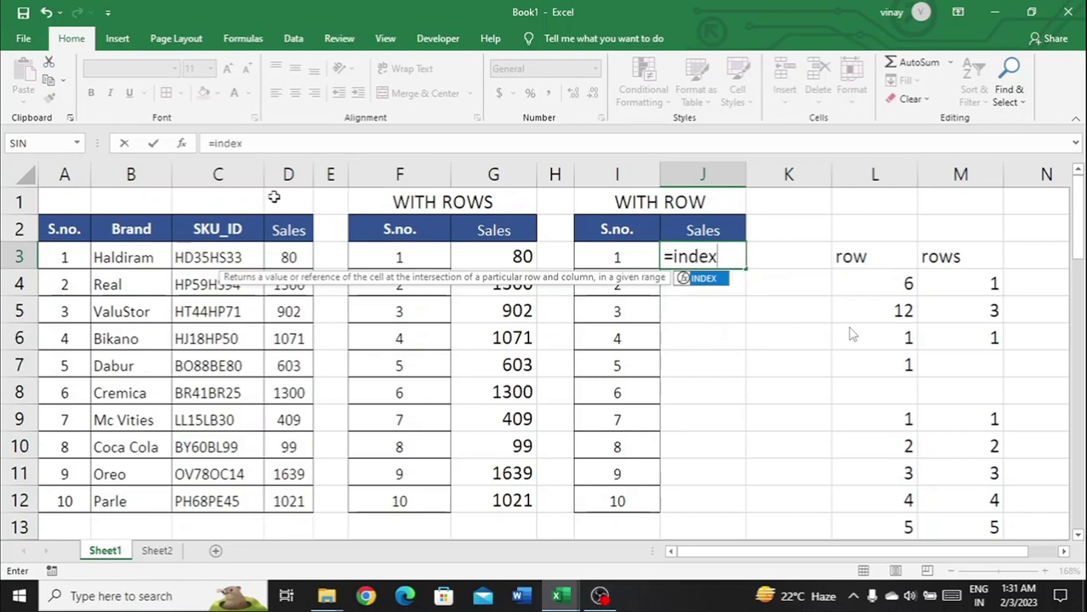
key(Tab)
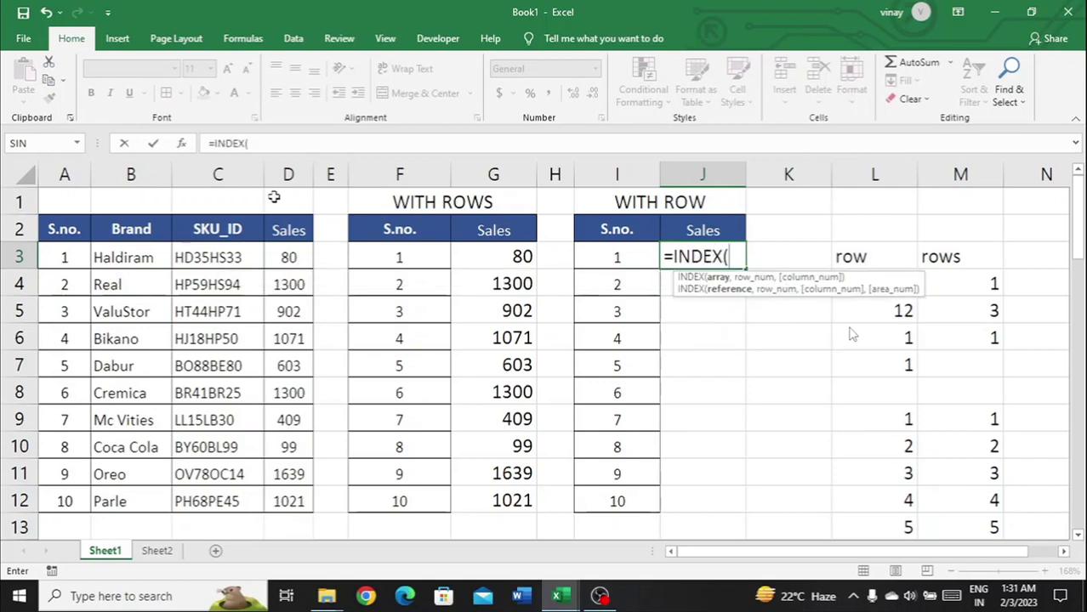
click(84, 229)
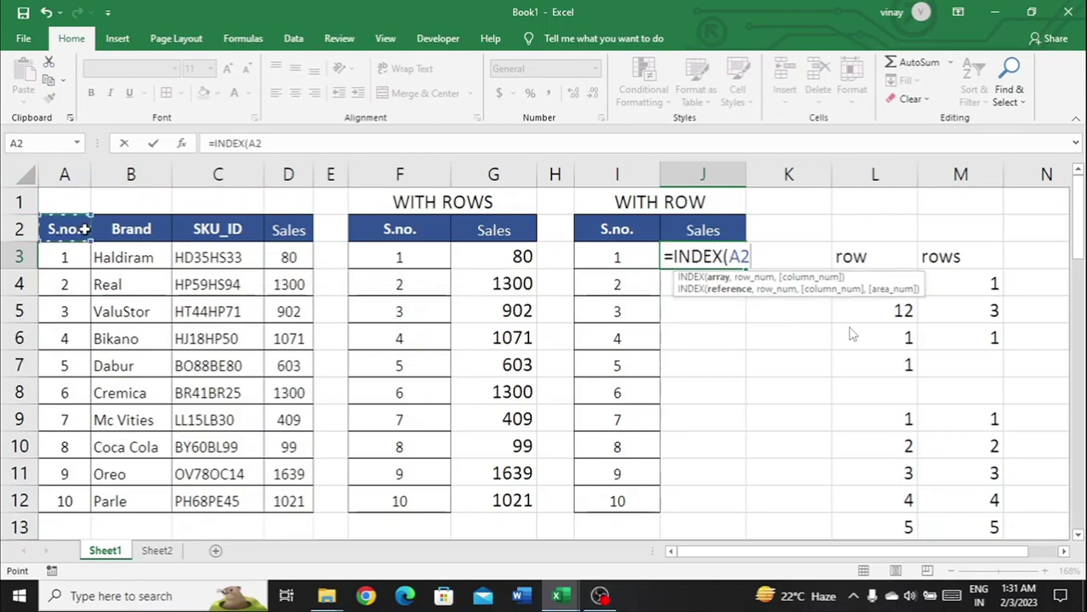
key(ctrl+shift+Down)
key(ctrl+shift+Right)
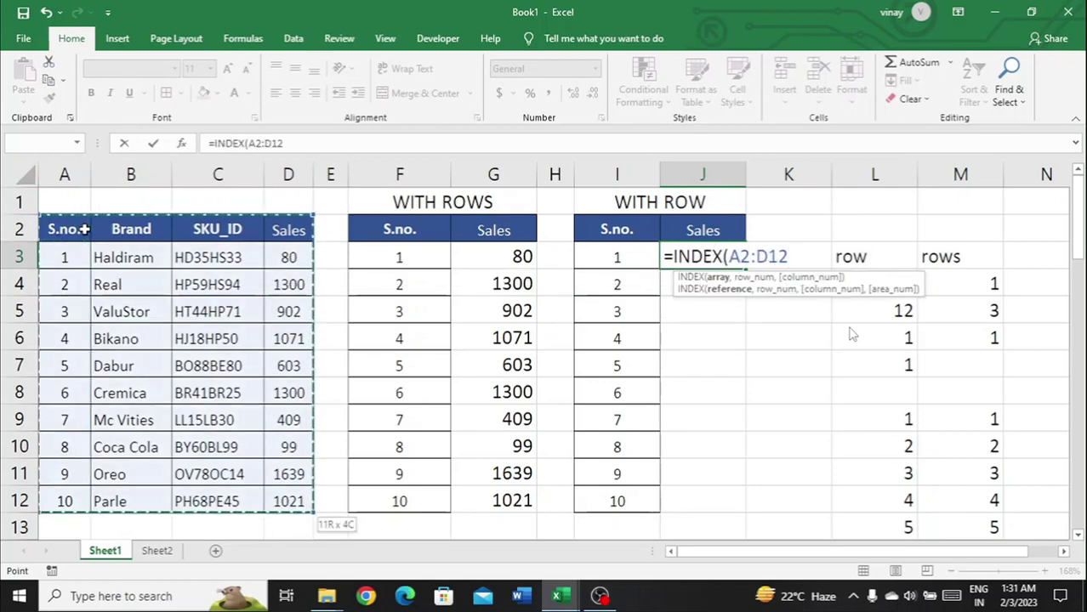
key(F4)
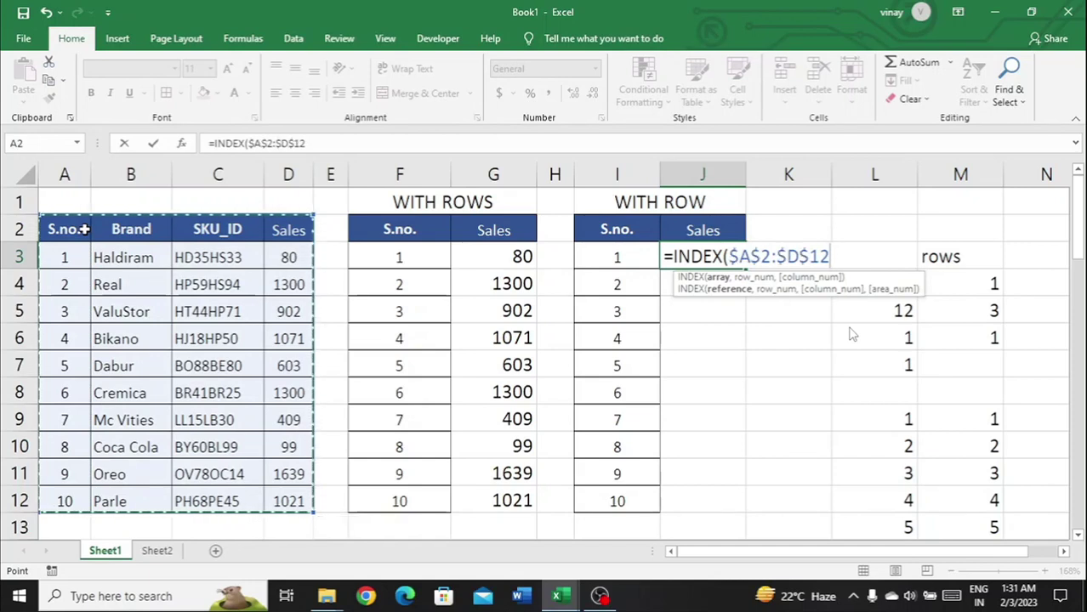
Add ROW as the row-number argument of the INDEX formula in J3.
text(,)
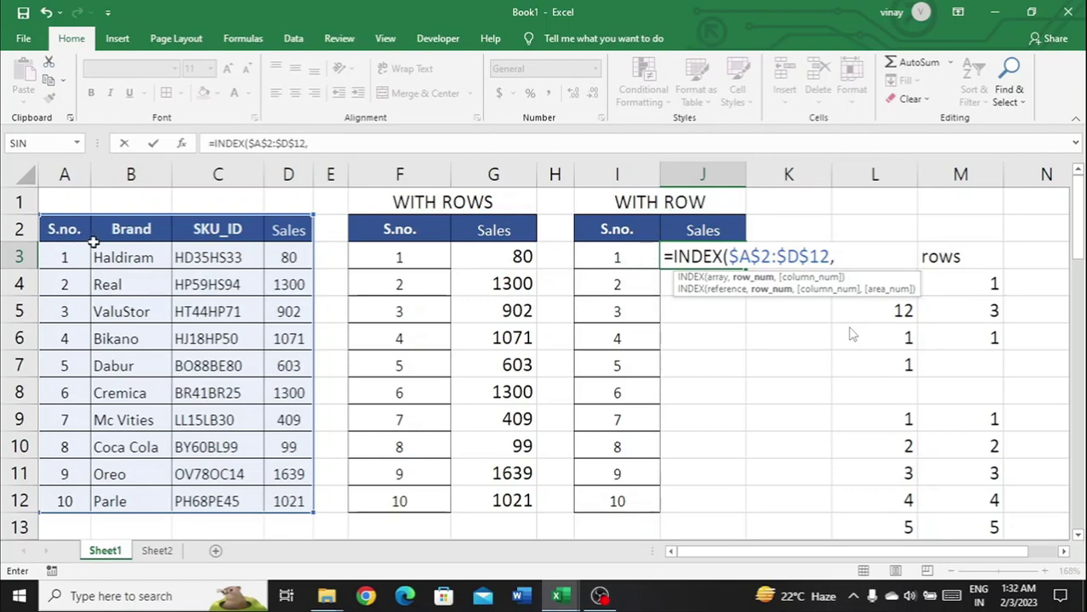
text(row)
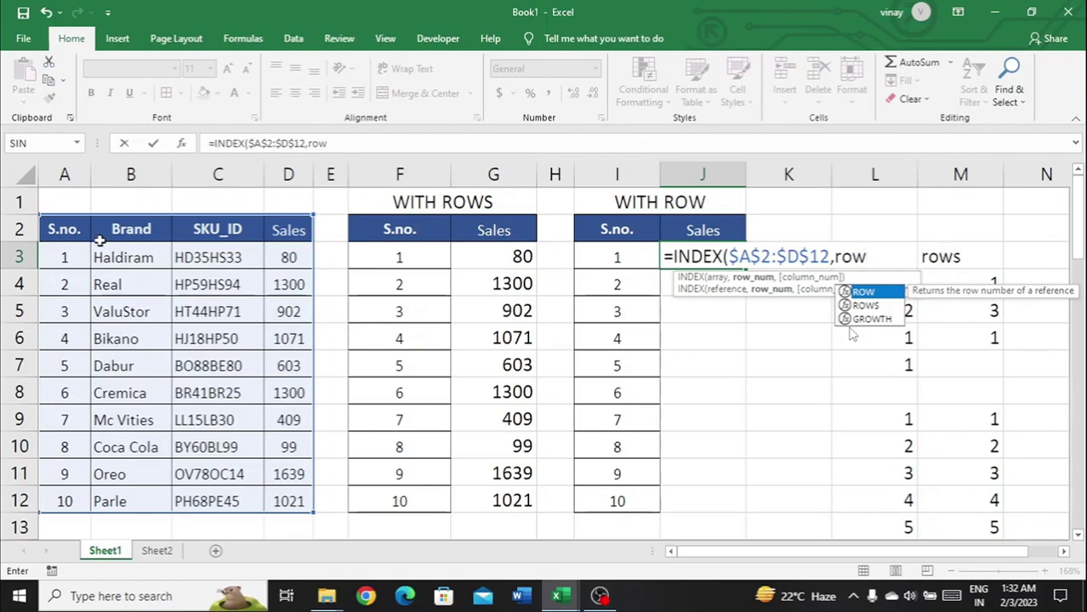
click(62, 225)
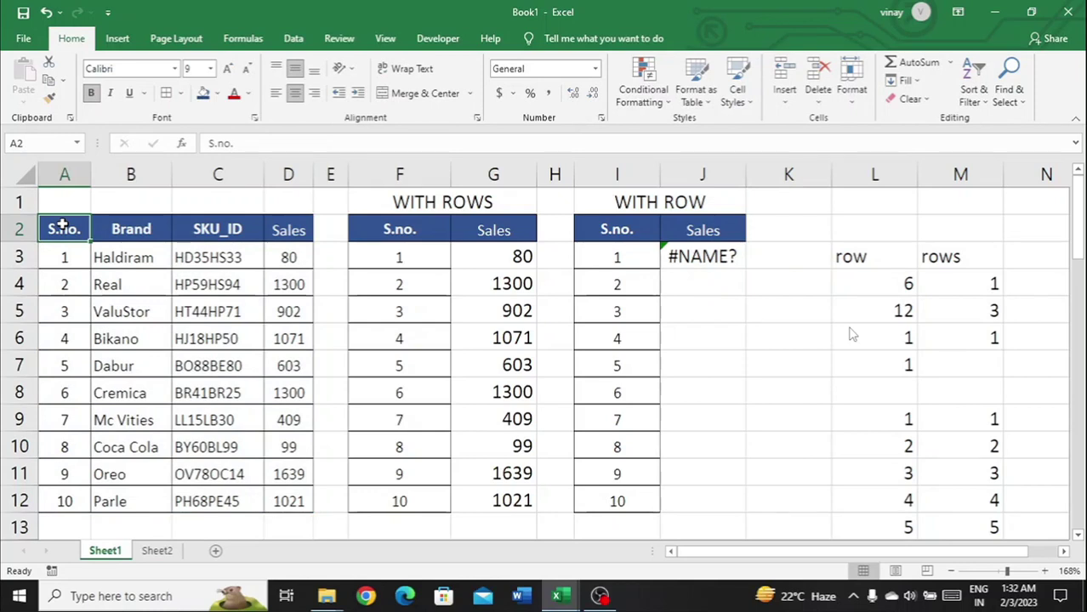
Reopen the J3 formula and give its ROW function the reference A2.
key(Right)
key(Right)
key(Right)
key(Right)
key(Right)
key(Right)
key(Right)
key(Right)
key(Right)
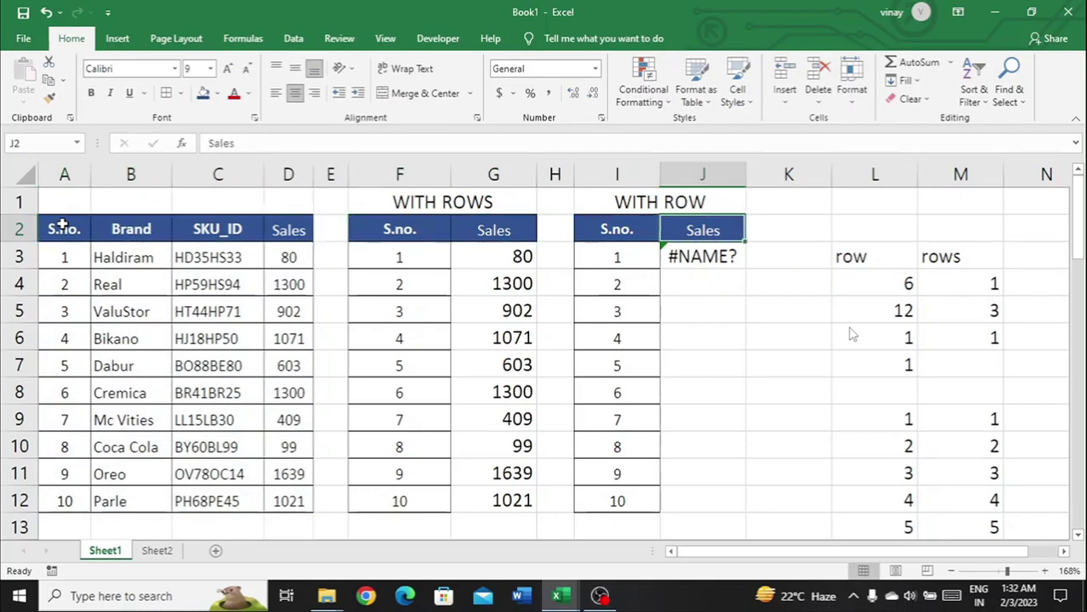
key(Right)
key(Left)
key(Down)
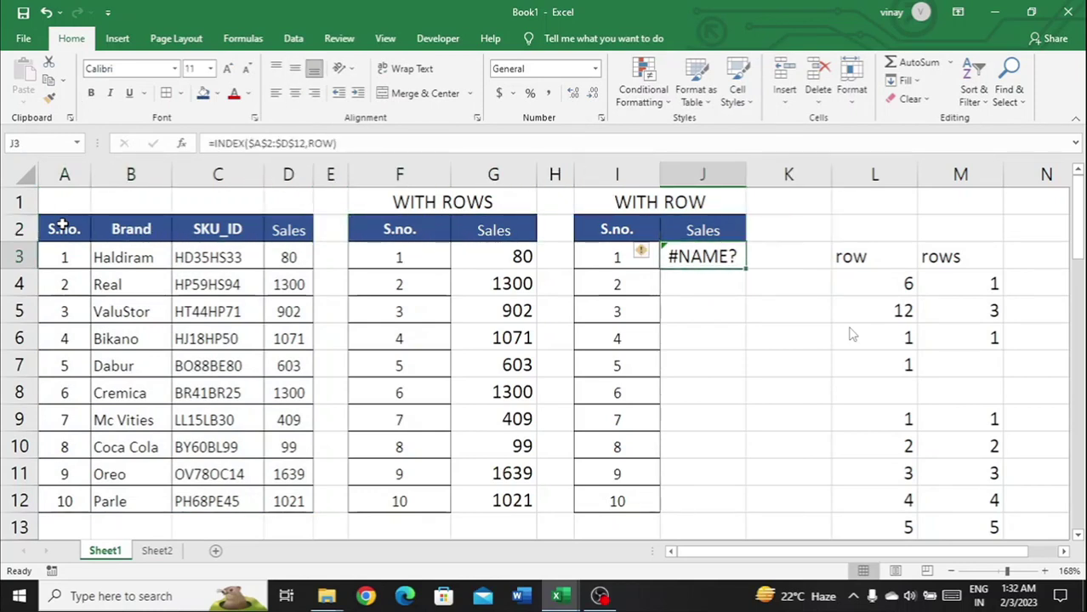
key(F2)
key(BackSpace)
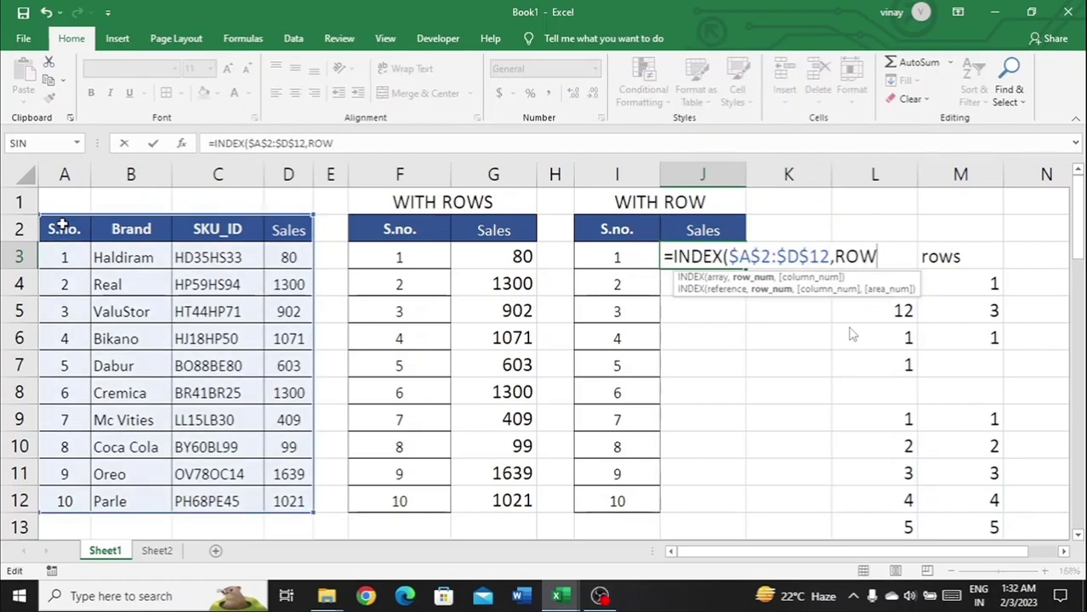
text(()
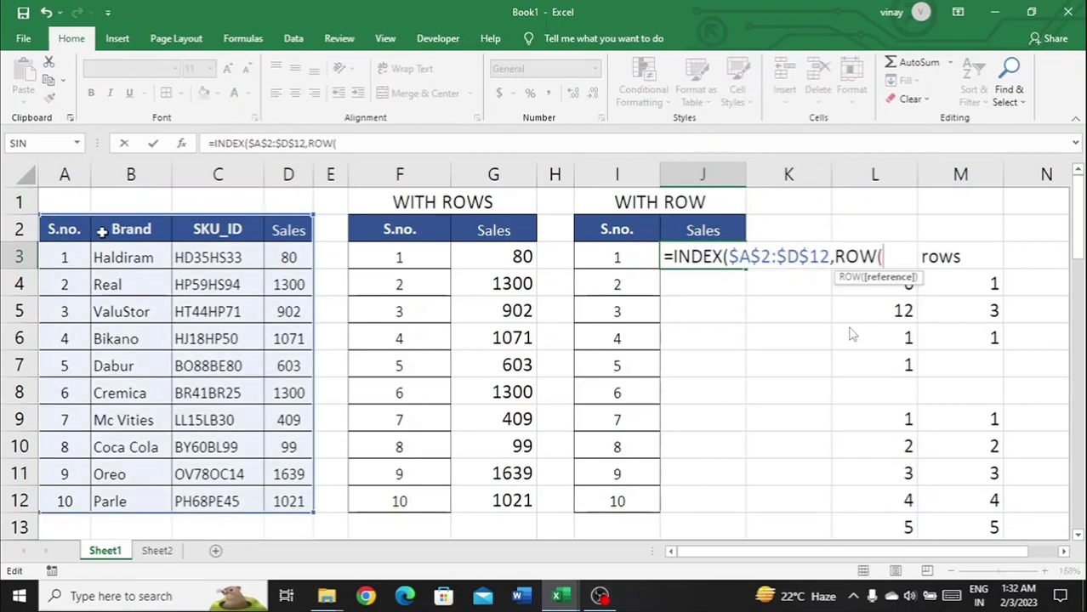
click(88, 232)
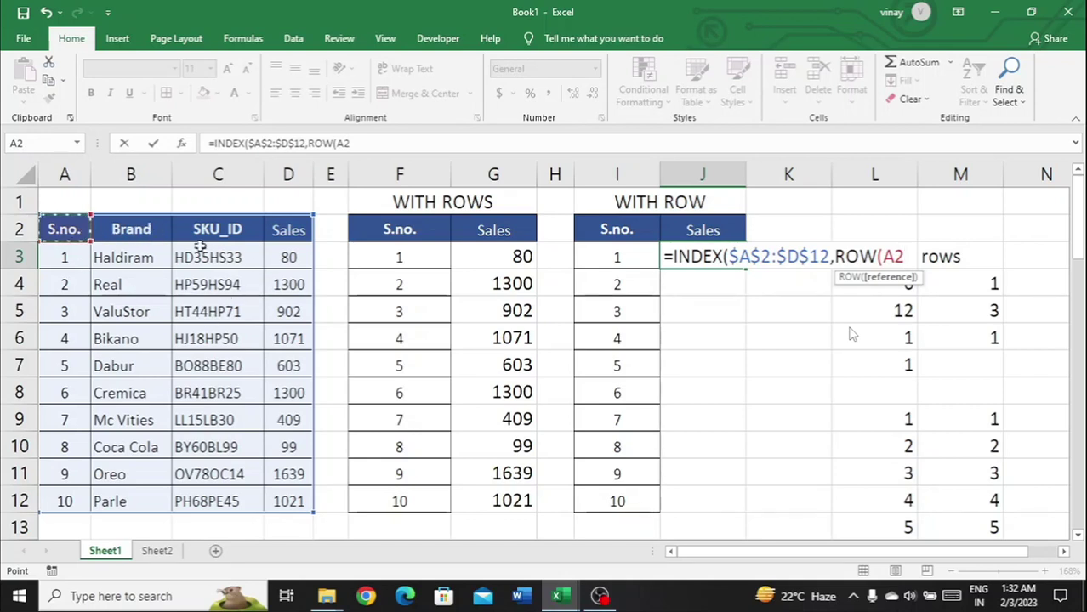
text())
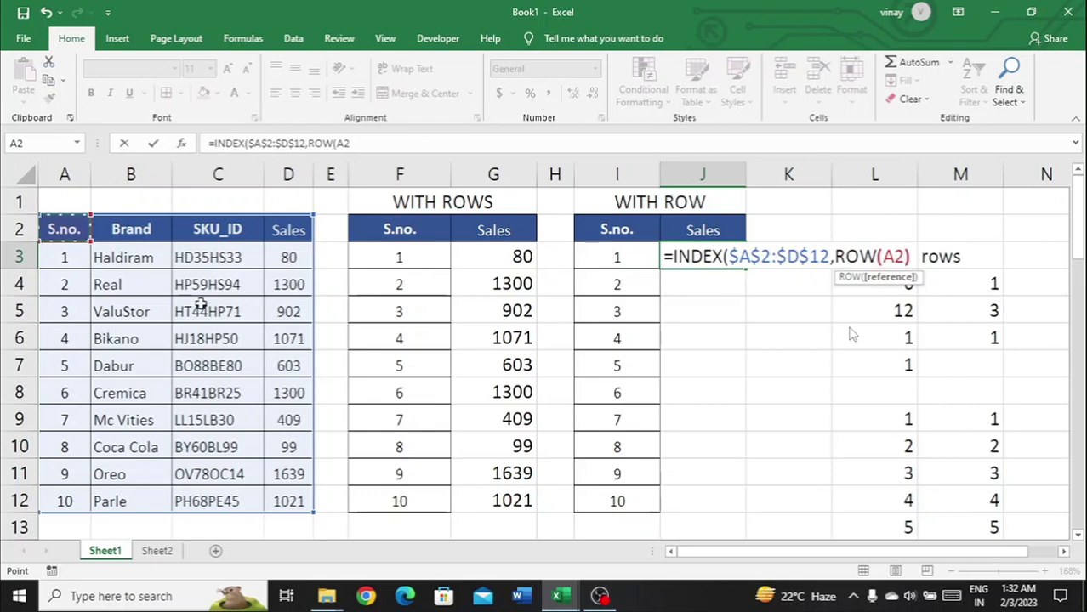
Set the column number to 4, completing the J3 formula as =INDEX($A$2:$D$12,ROW(A2),4).
text(,0))
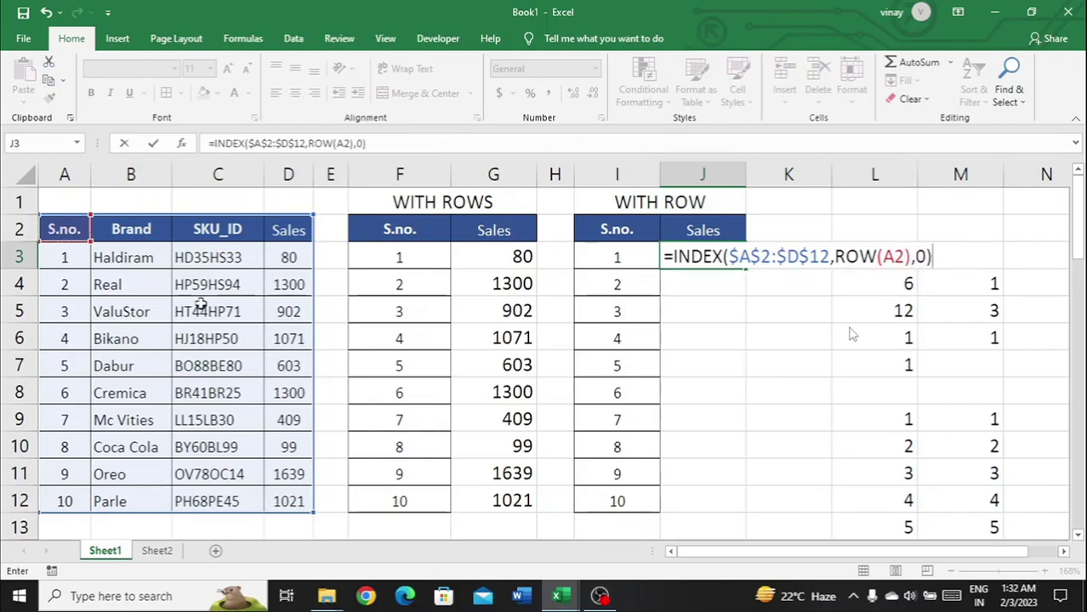
key(BackSpace)
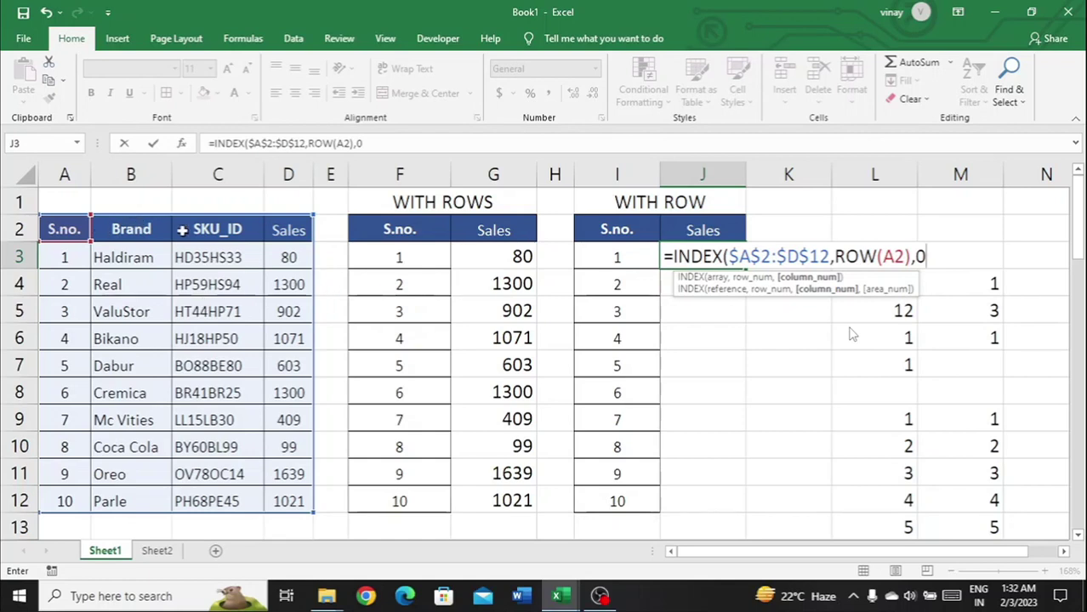
text(4))
key(BackSpace)
key(BackSpace)
key(BackSpace)
text(4))
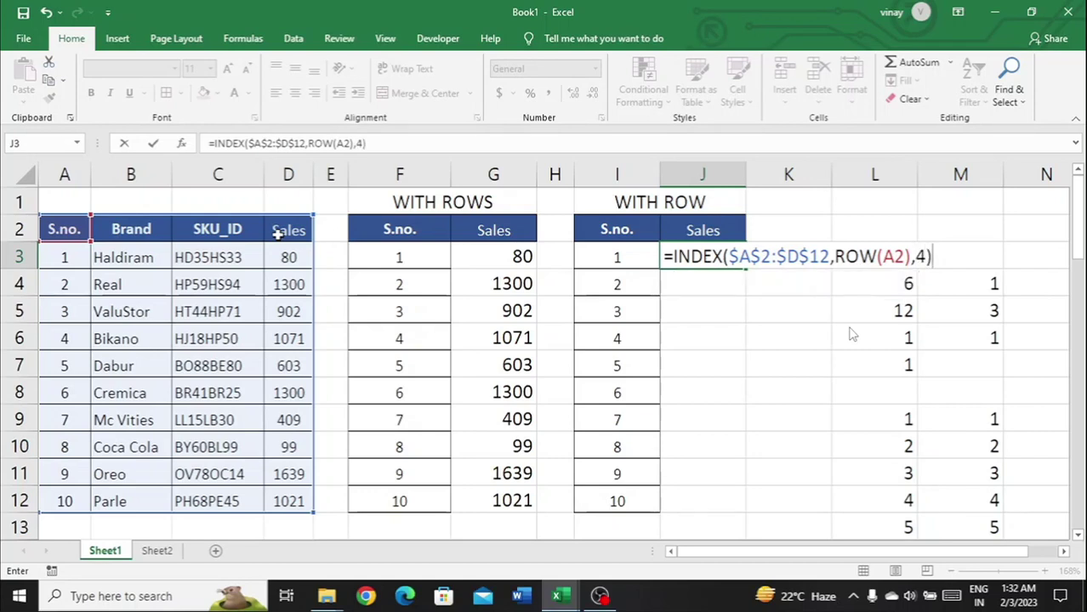
key(Return)
key(Up)
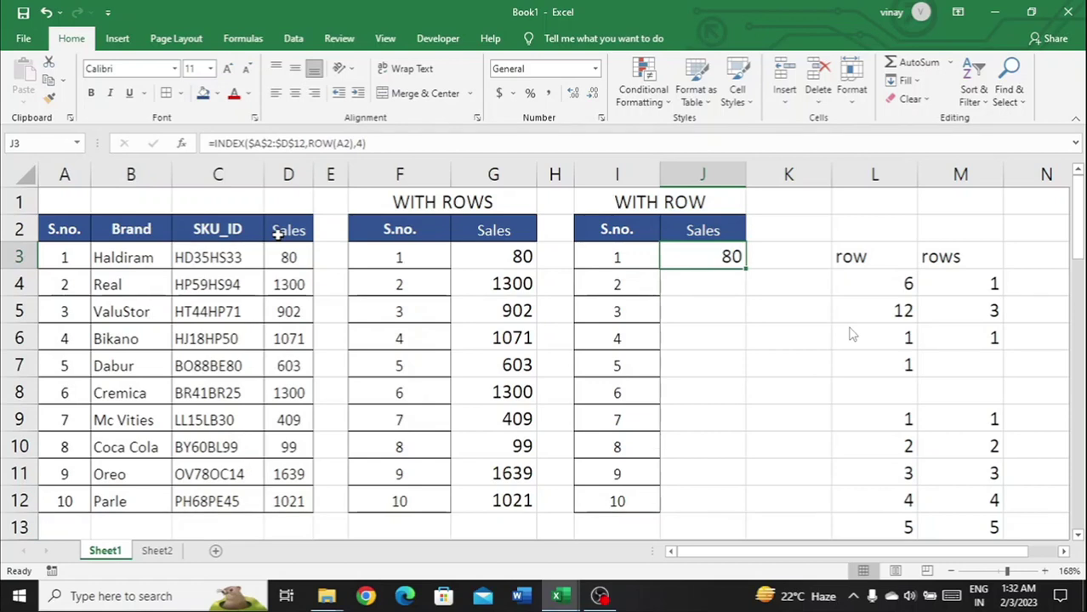
Fill the INDEX and ROW formula from J3 down through J12.
key(shift+Down)
key(shift+Down)
key(shift+Down)
key(shift+Down)
key(shift+Down)
key(shift+Down)
key(shift+Down)
key(shift+Down)
key(shift+Down)
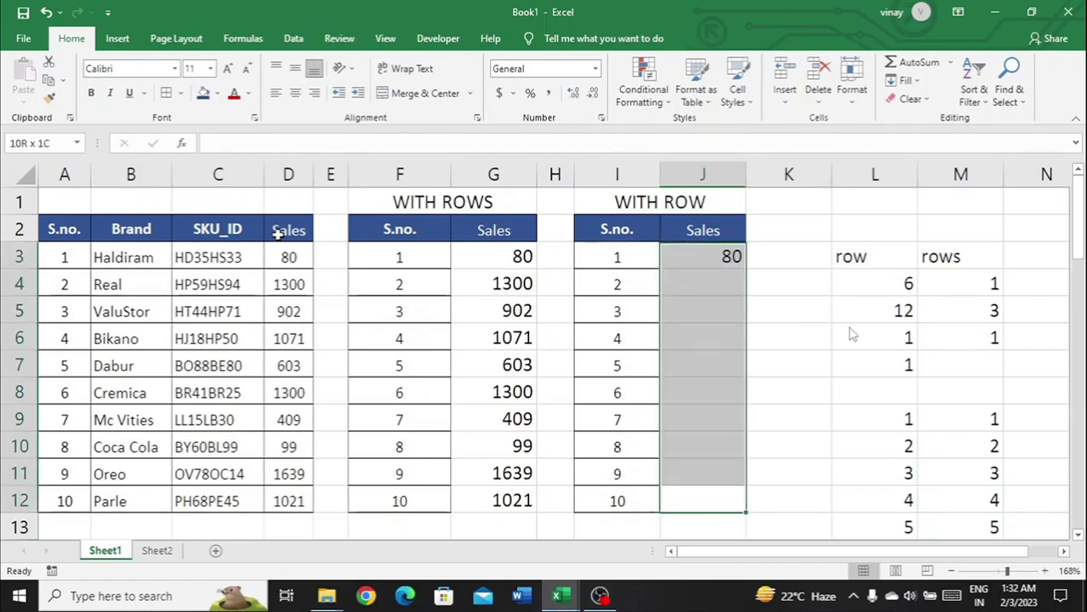
key(ctrl+d)
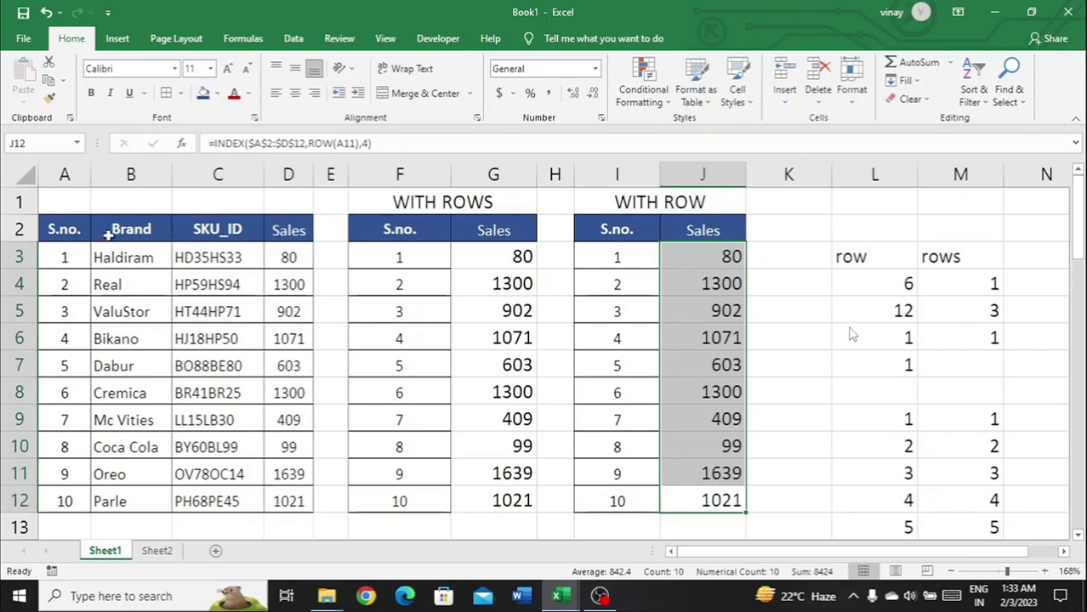
Try pasting a copy of the source table A2:D12 at A4, and undo the paste.
click(69, 228)
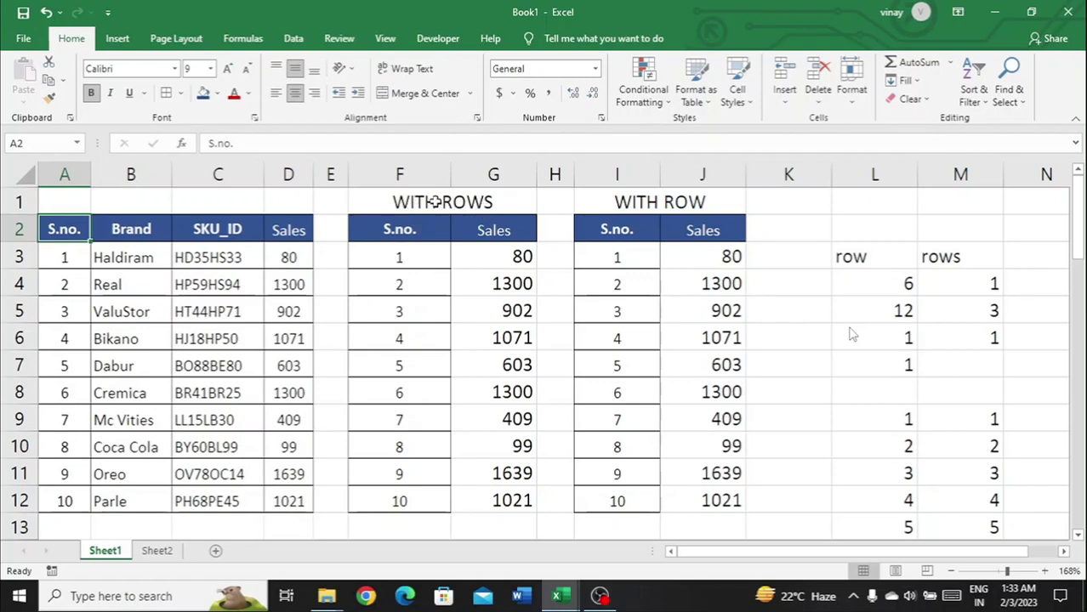
click(412, 264)
drag(412, 265, 43, 232)
click(48, 230)
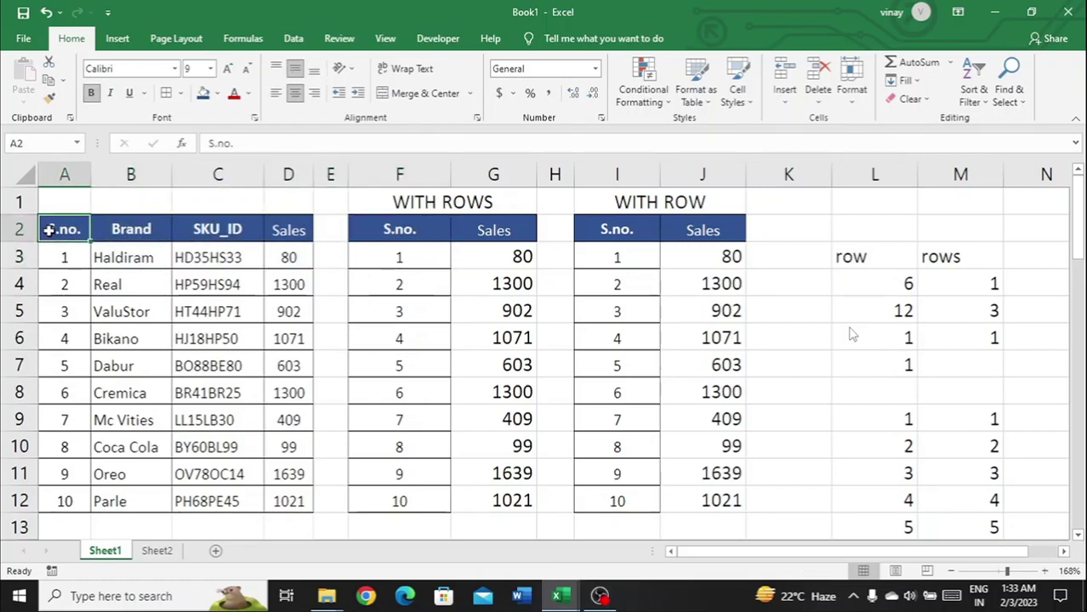
key(ctrl+a)
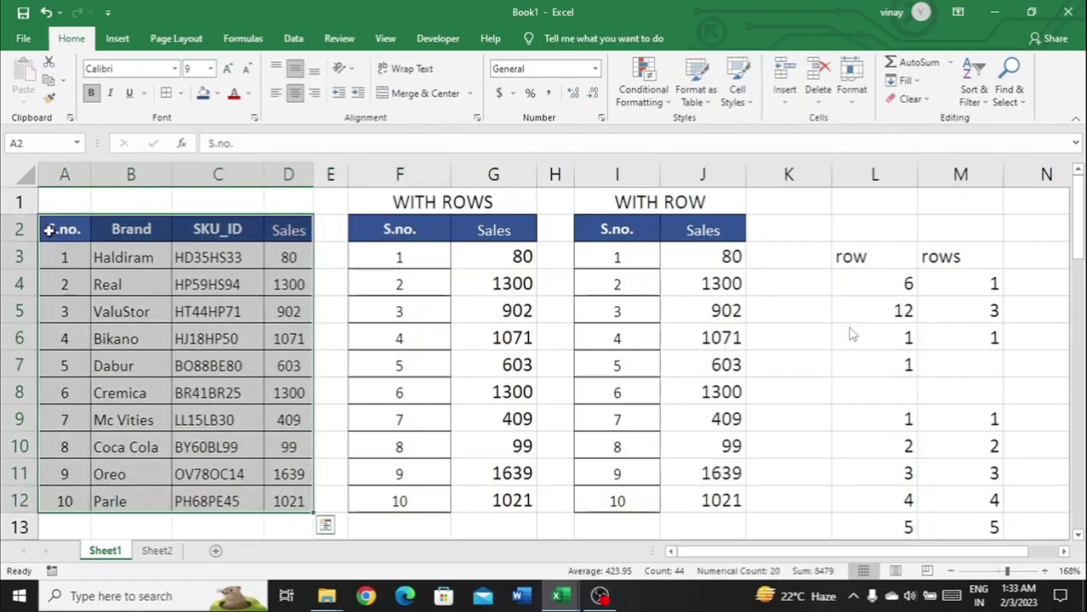
key(ctrl+c)
key(Down)
key(Down)
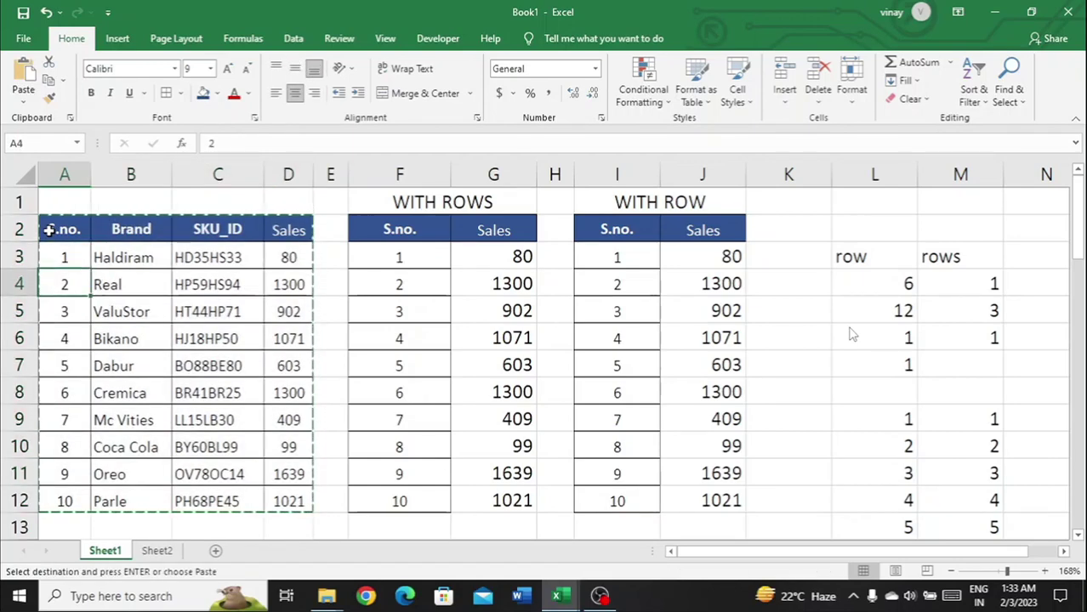
key(ctrl+v)
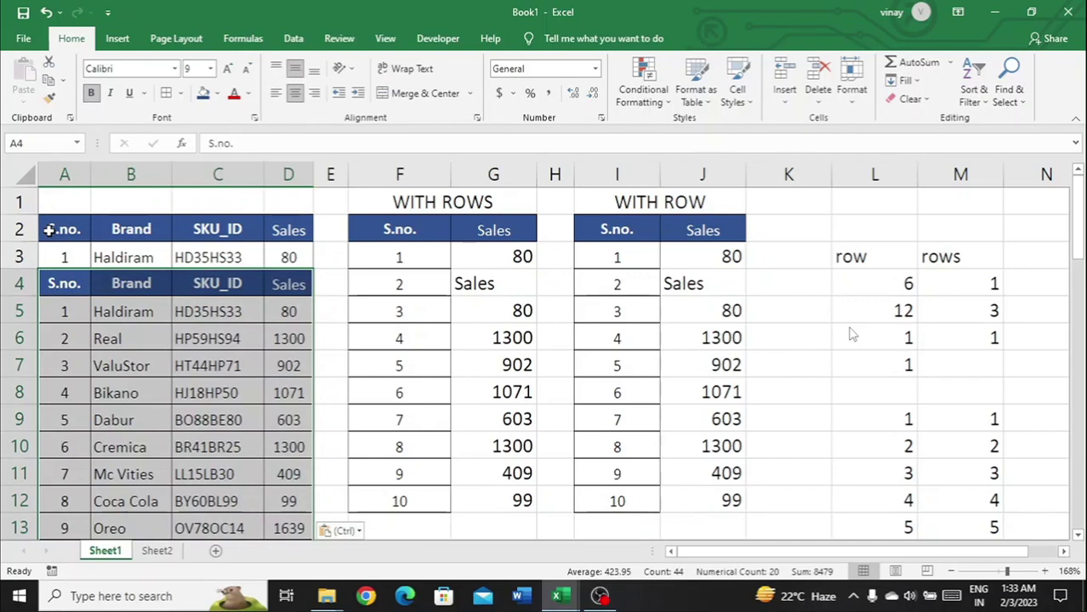
key(ctrl+z)
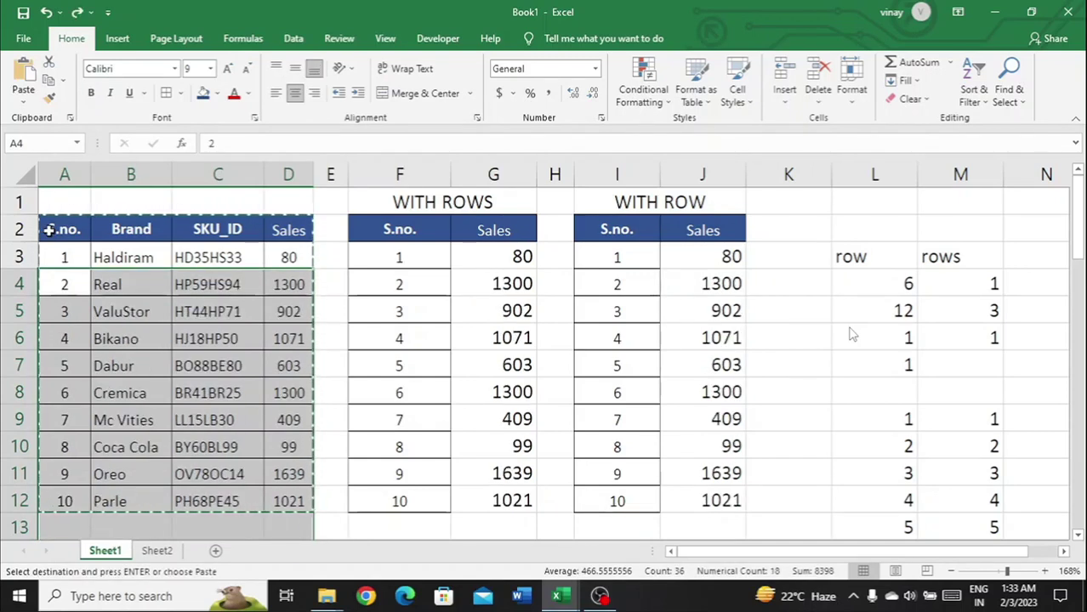
Move the whole source table A2:D12 down so that its header row starts at A5.
key(ctrl+c)
key(Up)
key(Up)
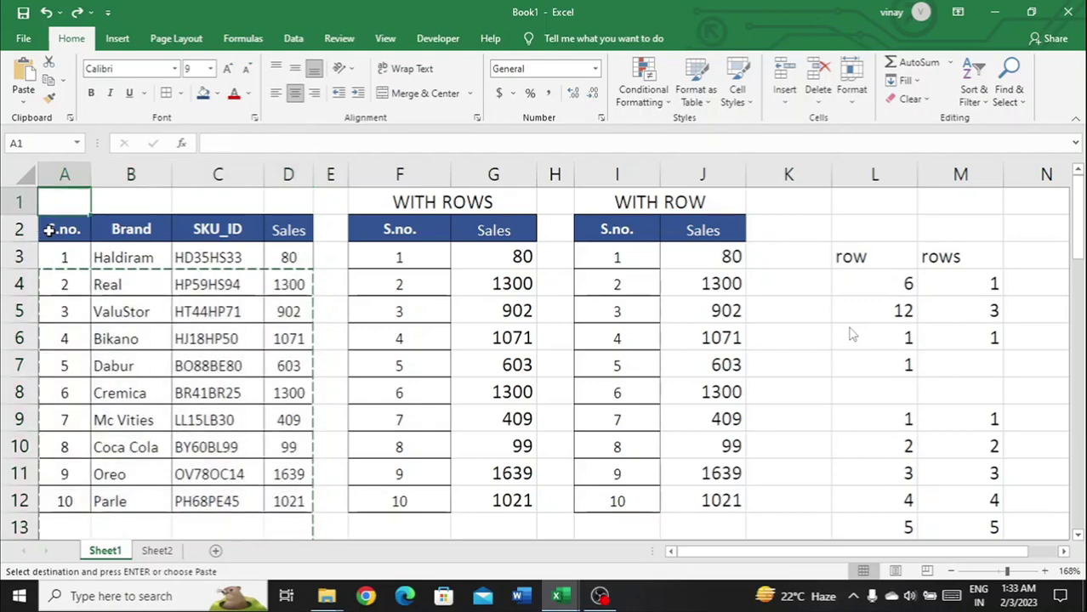
key(ctrl+shift+Down)
key(ctrl+shift+Right)
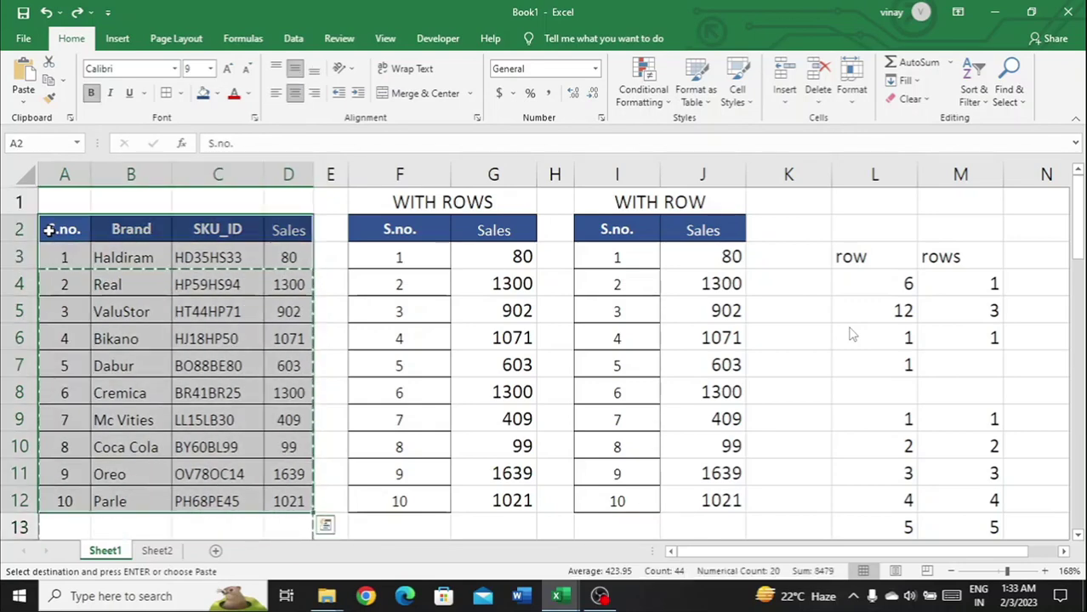
key(ctrl+c)
key(Down)
key(Down)
key(Down)
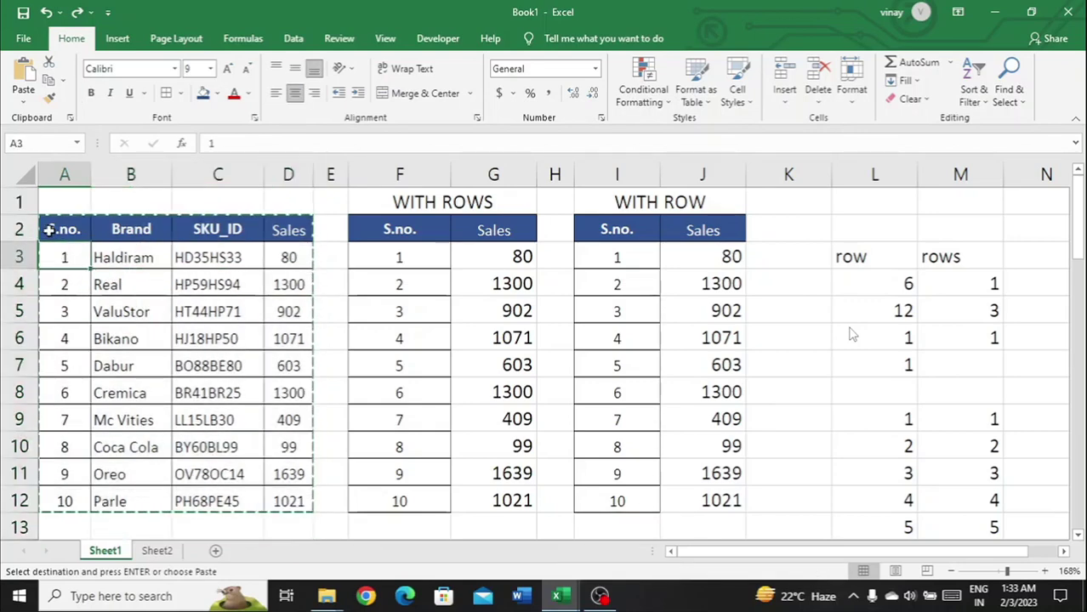
key(ctrl+v)
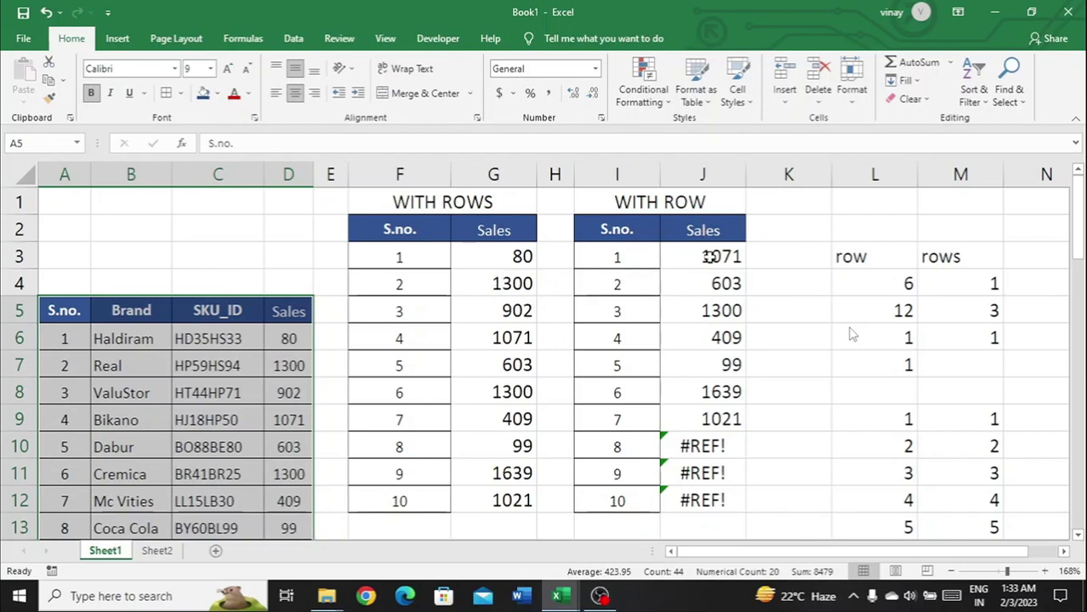
Examine the references in the G3 INDEX and ROWS formula for the moved source table.
click(475, 263)
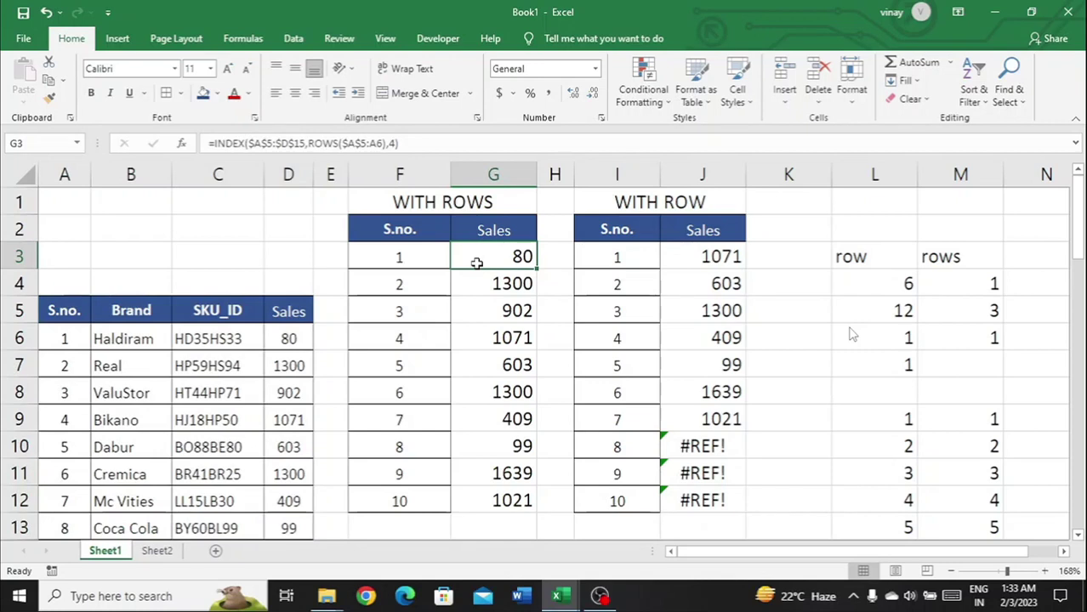
double_click(477, 263)
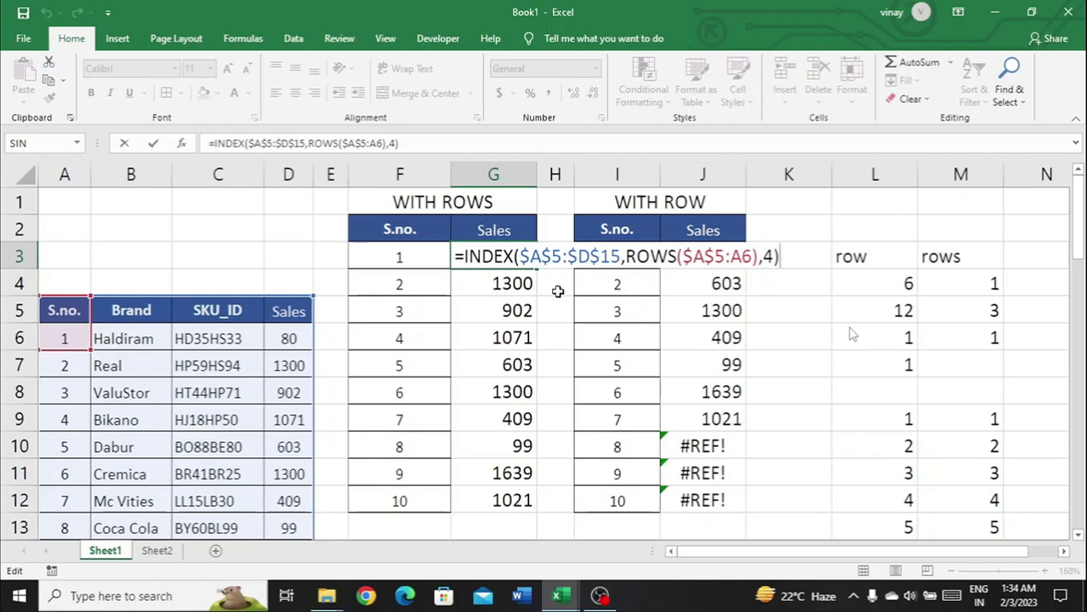
key(Return)
Change the ROW reference in the J3 formula to A2.
key(Right)
key(Right)
key(Right)
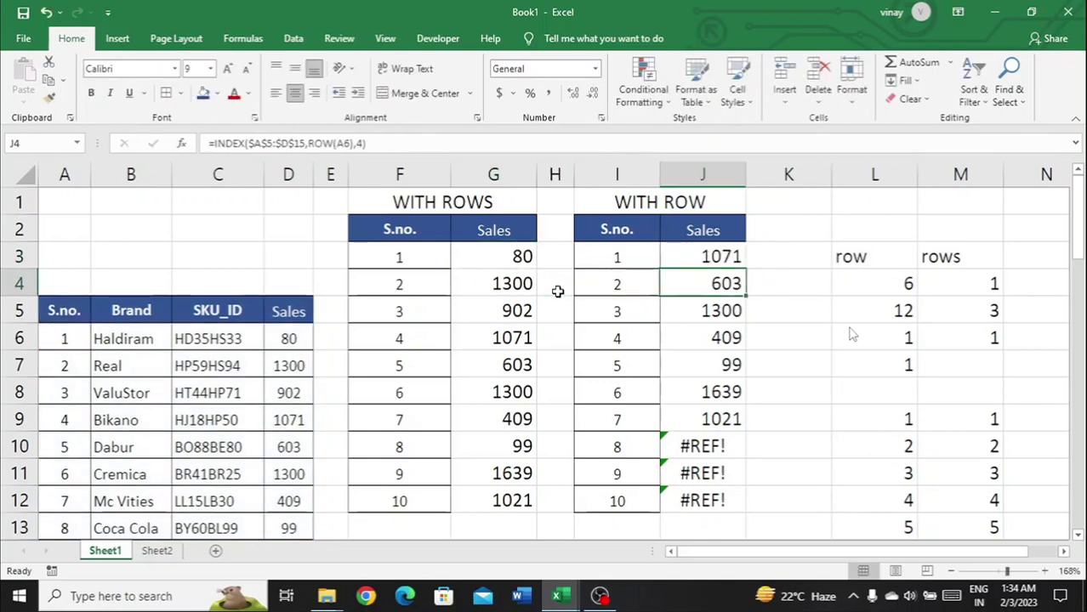
key(Up)
key(F2)
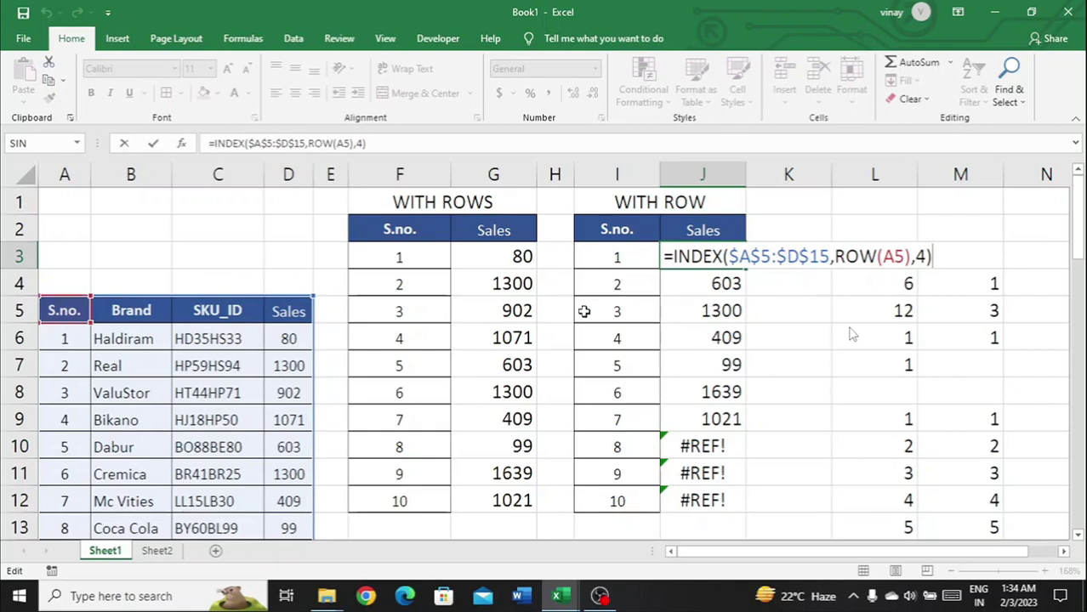
key(Left)
key(Left)
key(Left)
key(Left)
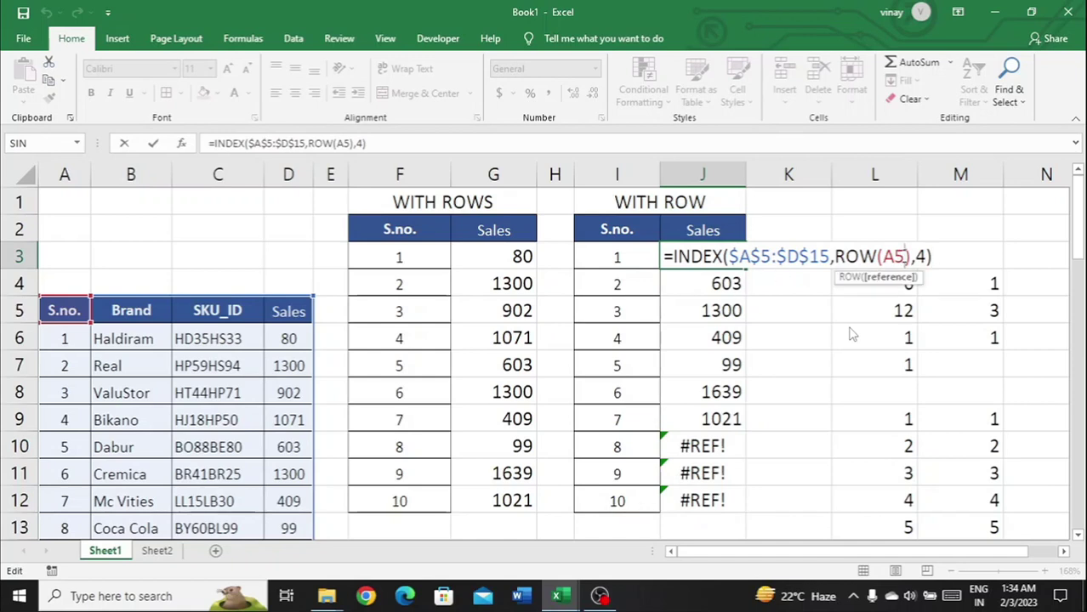
key(BackSpace)
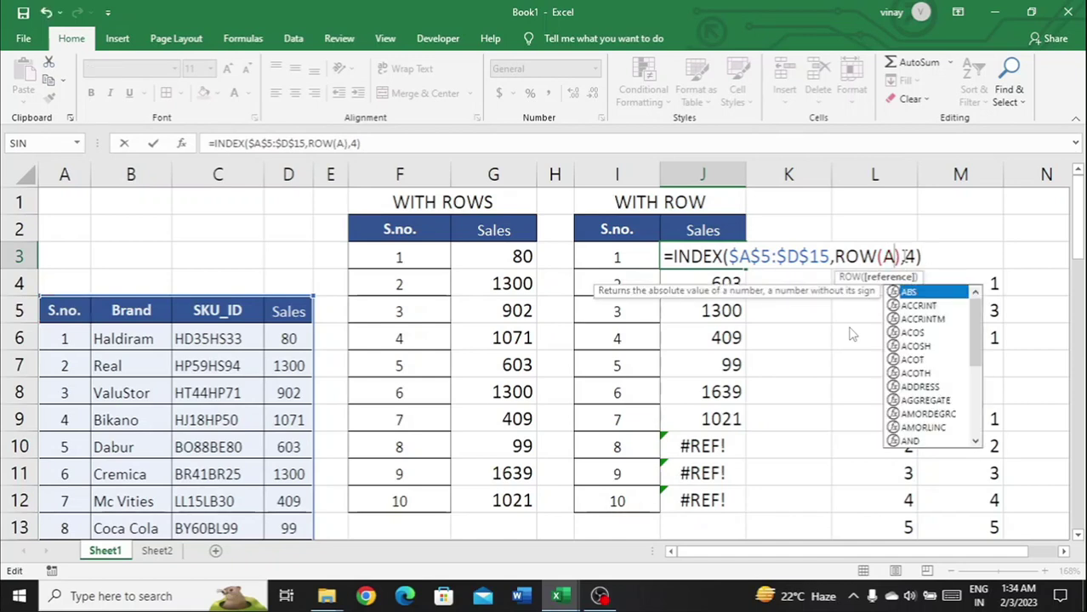
text(2)
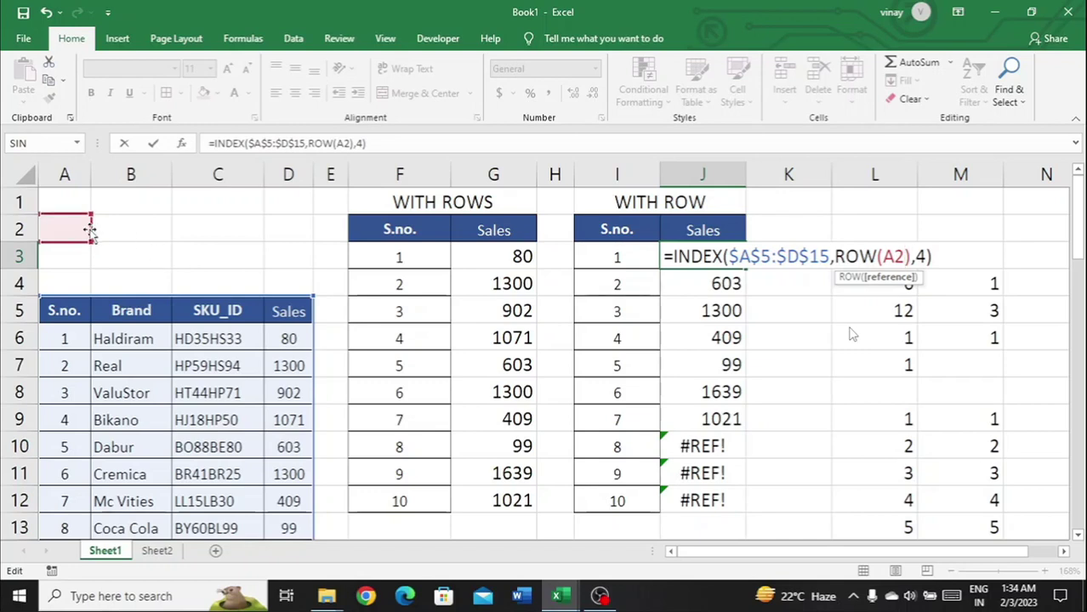
key(Return)
key(Up)
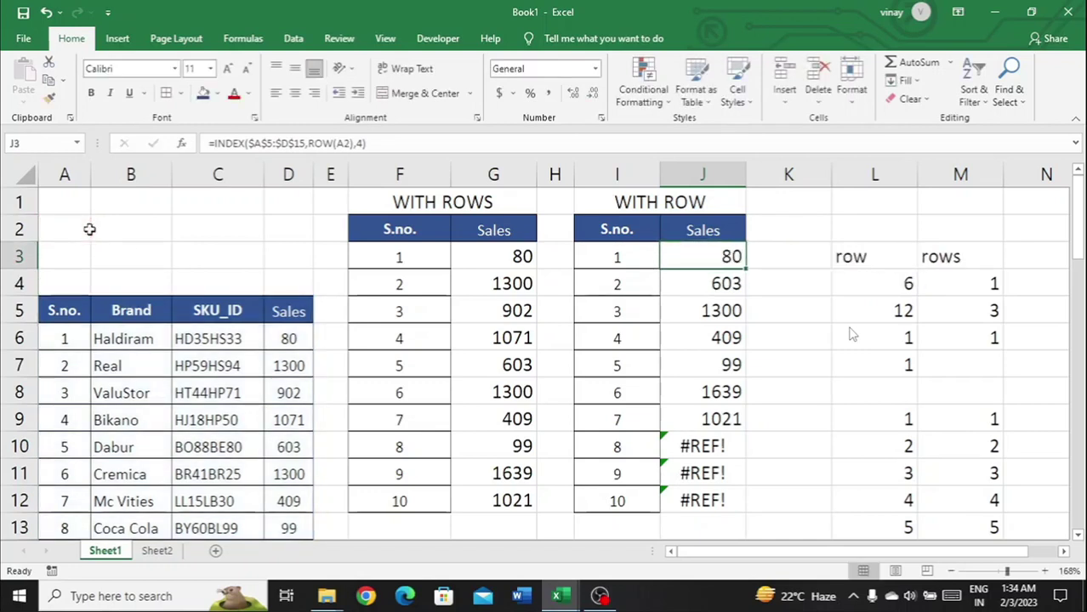
Undo the J3 reference edit and the move of the source table.
key(ctrl+z)
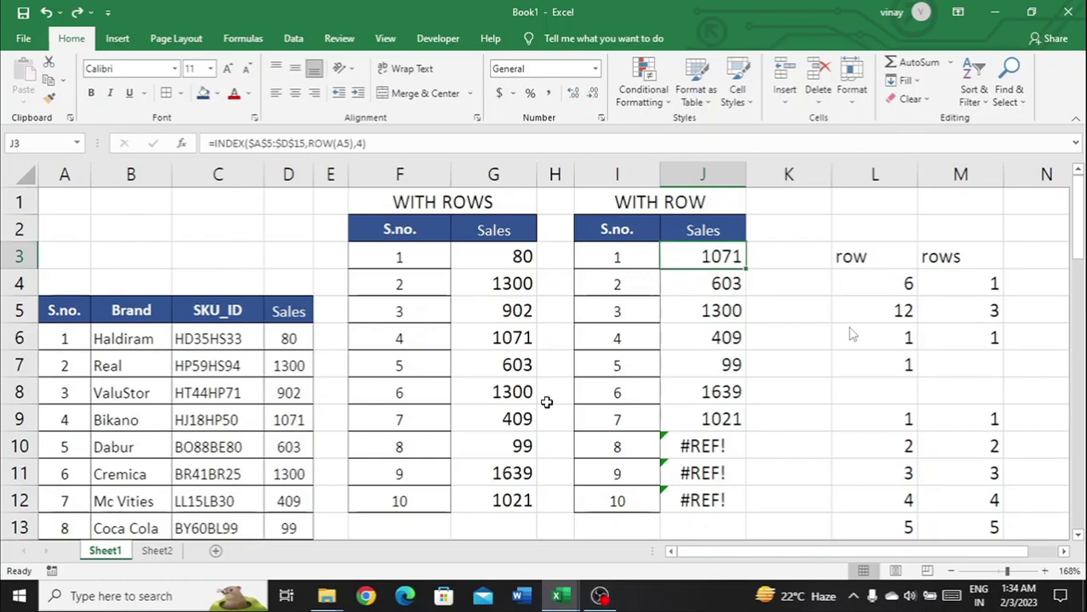
key(ctrl+z)
key(ctrl+z)
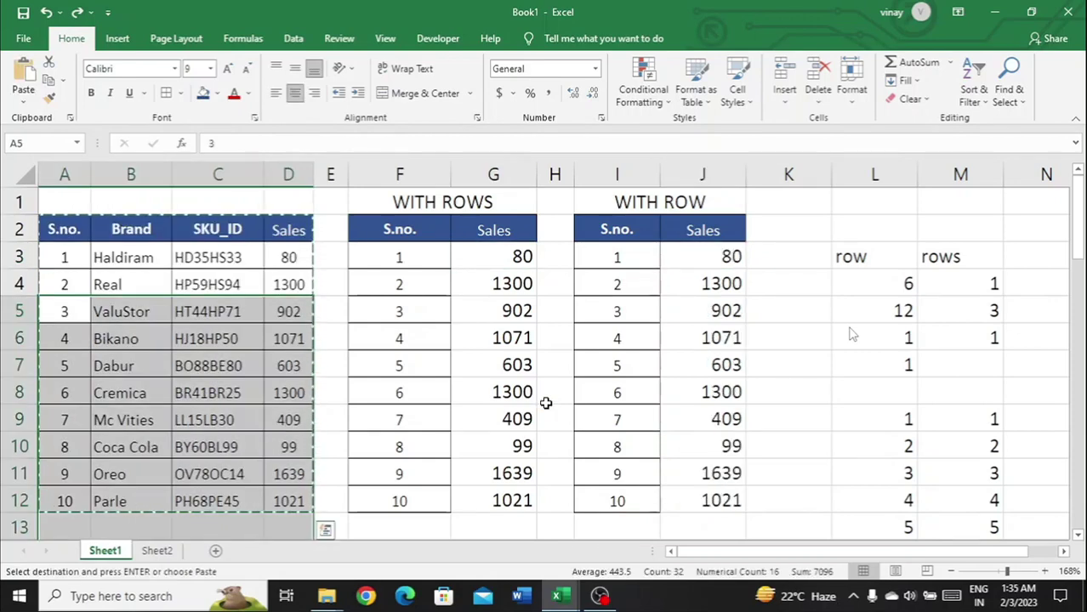
Cancel the pending cut on Sheet1, switch to Sheet2 and look up COLUMN and COLUMNS among the lookup and reference functions.
key(Escape)
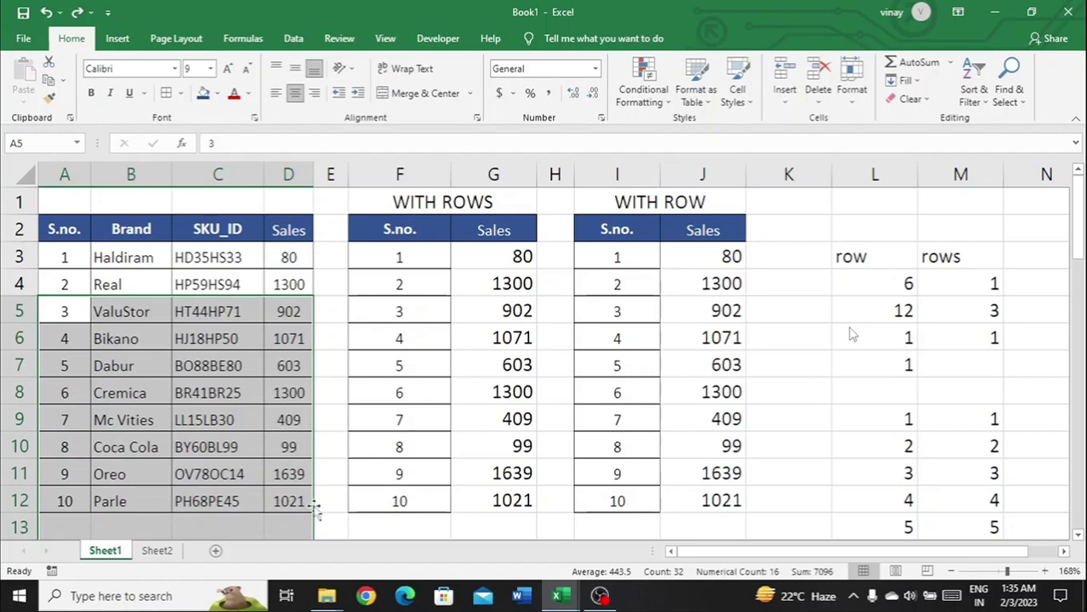
click(158, 551)
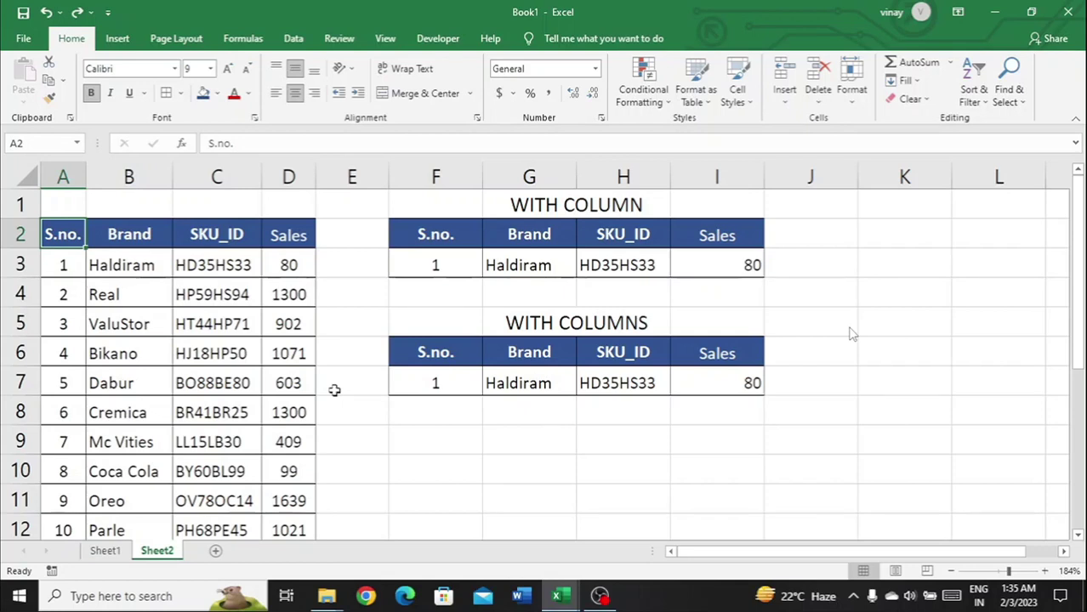
click(243, 38)
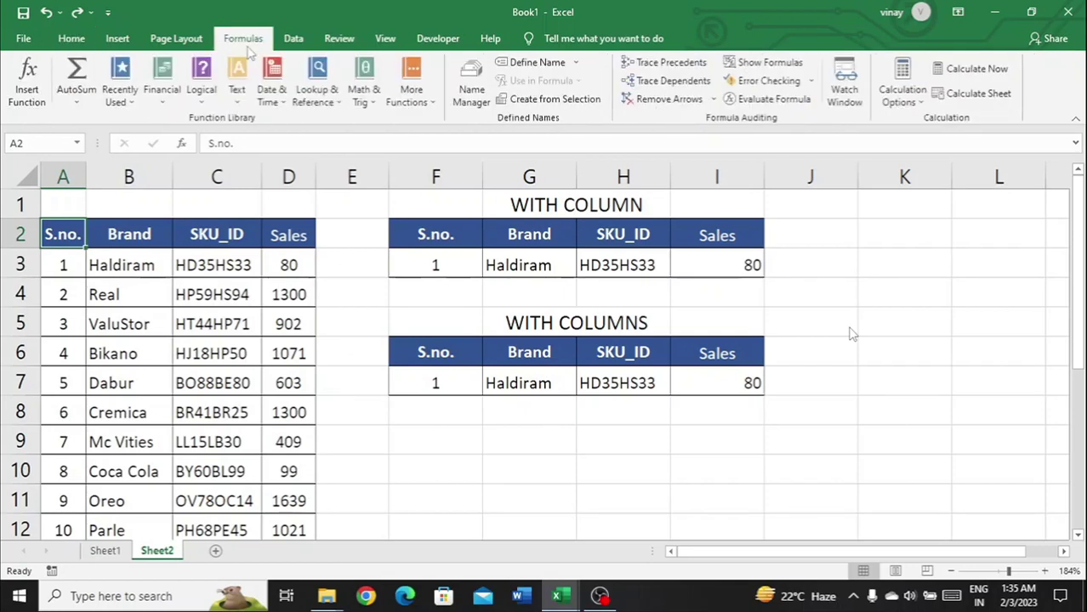
click(315, 85)
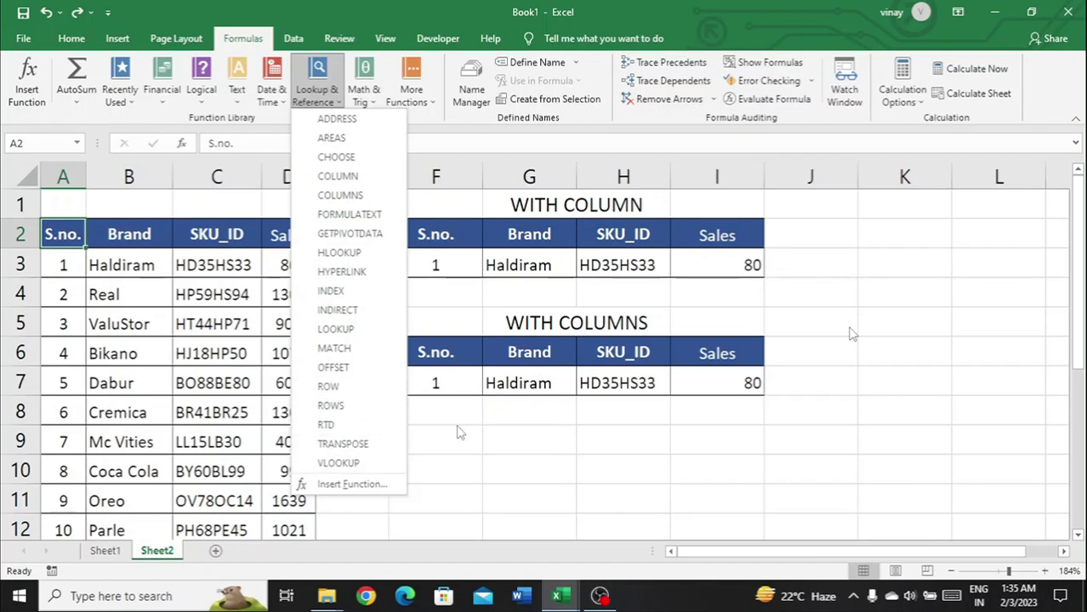
click(474, 402)
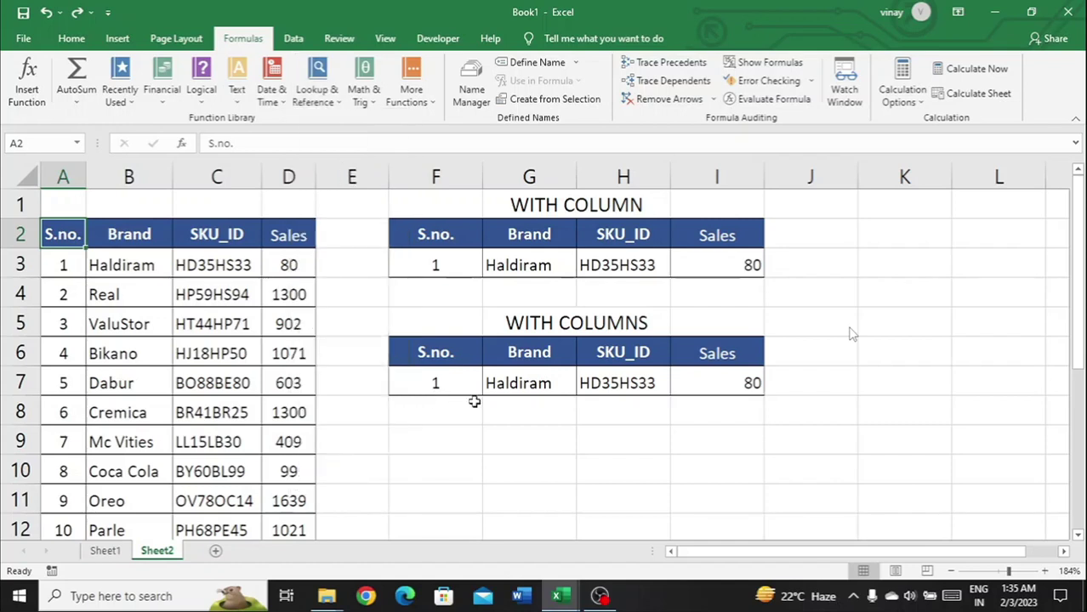
Examine the WITH COLUMN table on Sheet2, including the VLOOKUP formula with COLUMN in H3.
key(Up)
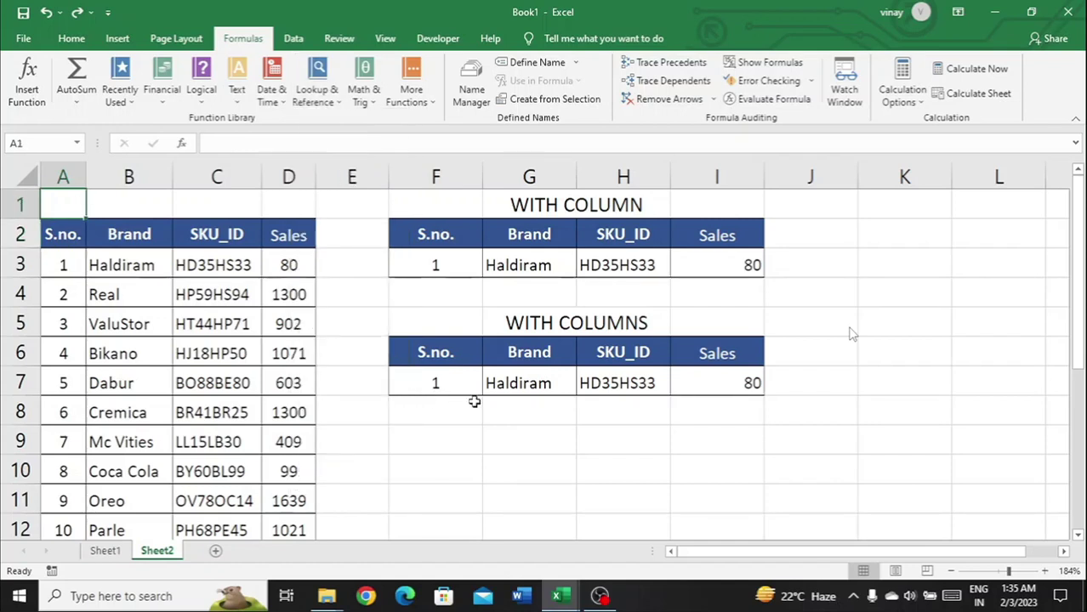
key(Right)
key(Right)
key(Right)
key(Right)
key(Right)
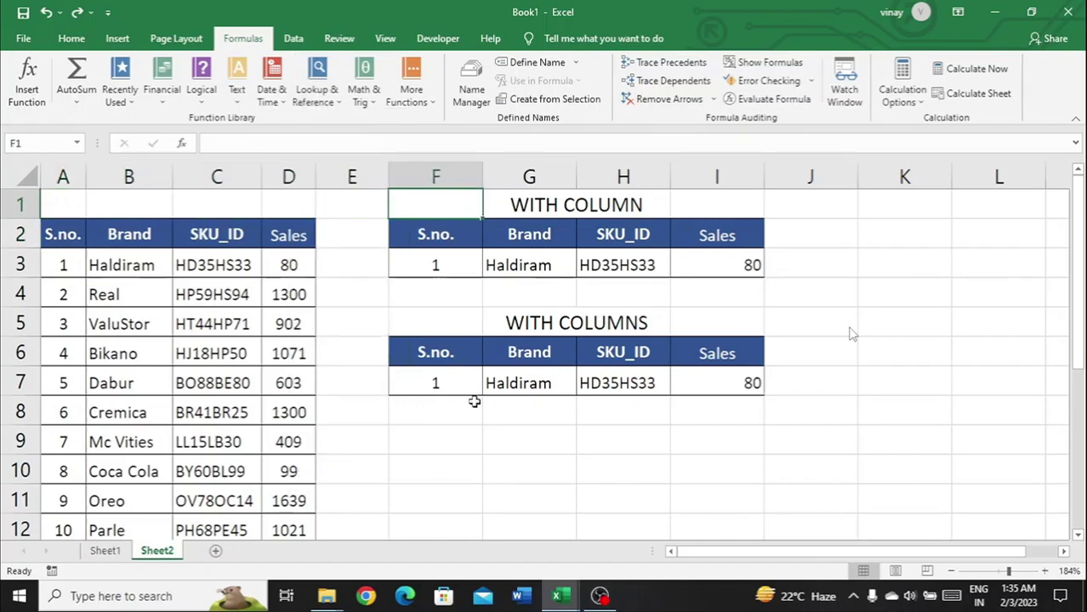
key(Down)
key(Down)
key(Down)
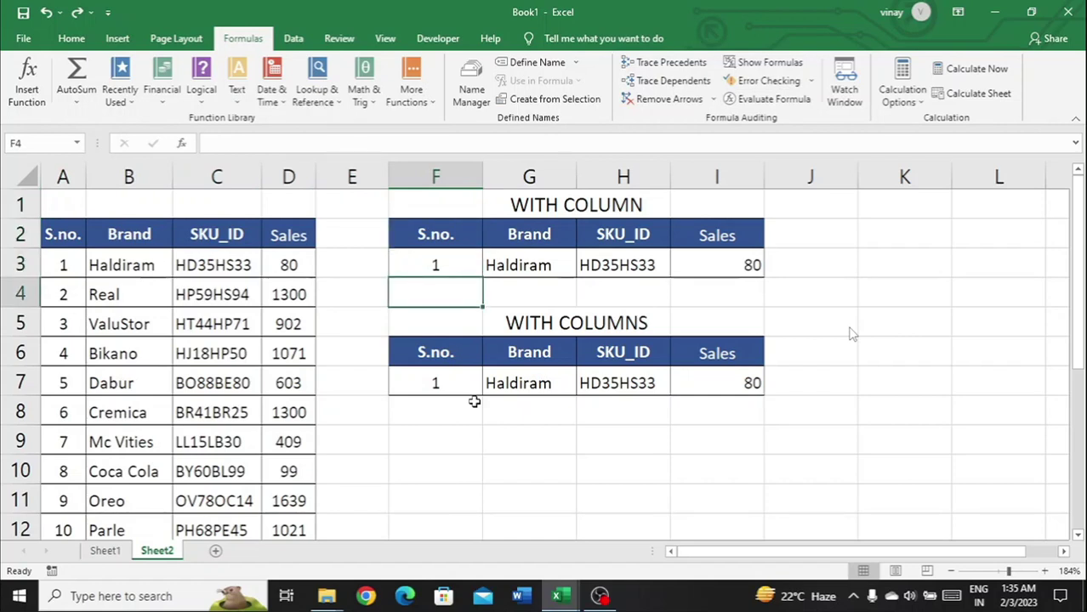
key(Up)
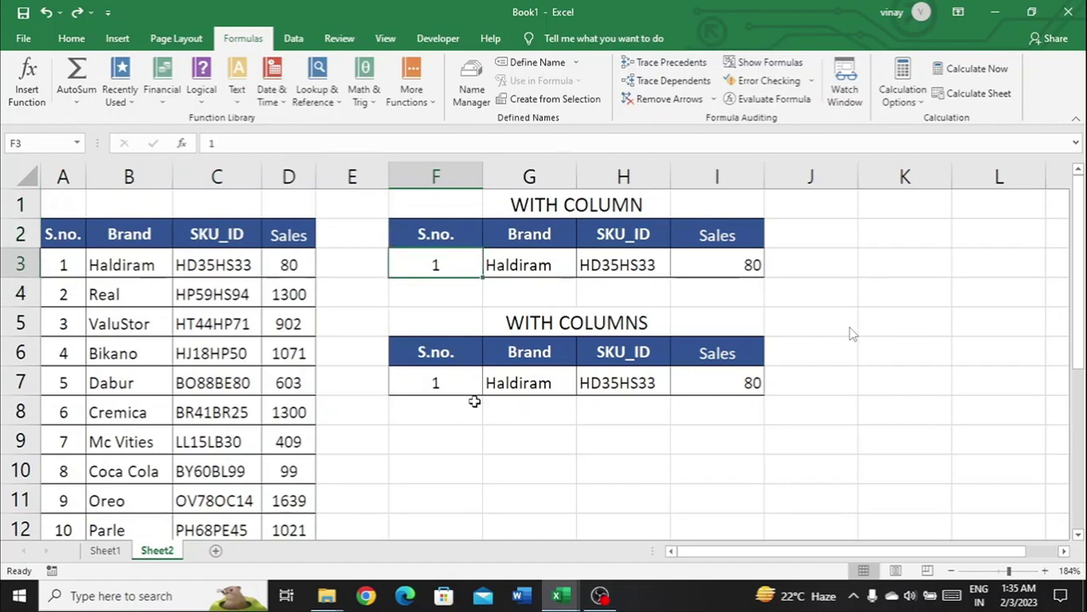
key(Right)
key(Right)
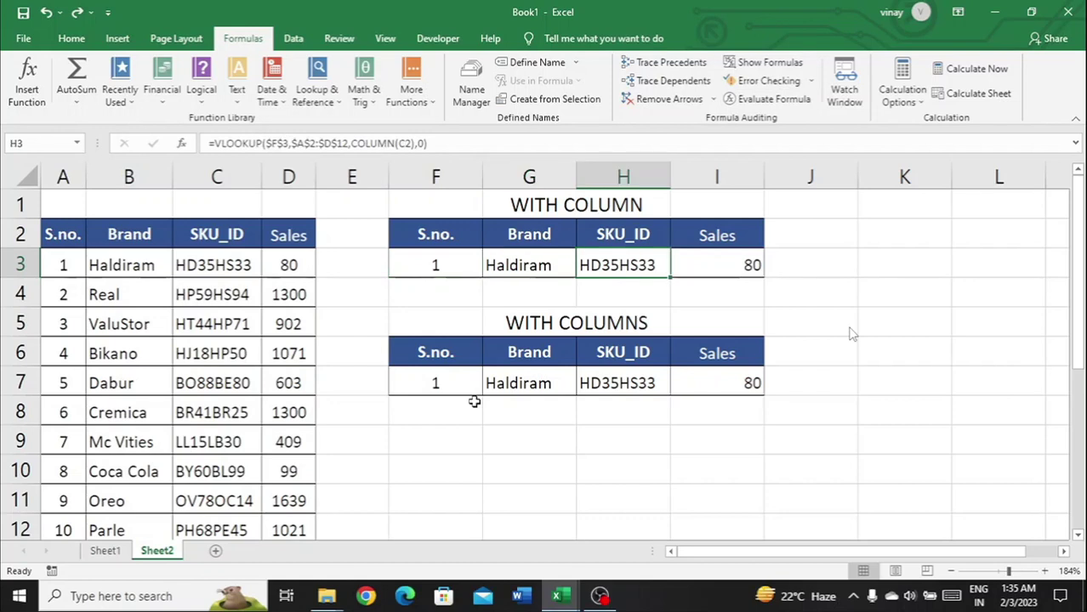
Examine the column positions of the source table's columns A, B and C and of column F.
click(611, 439)
key(Left)
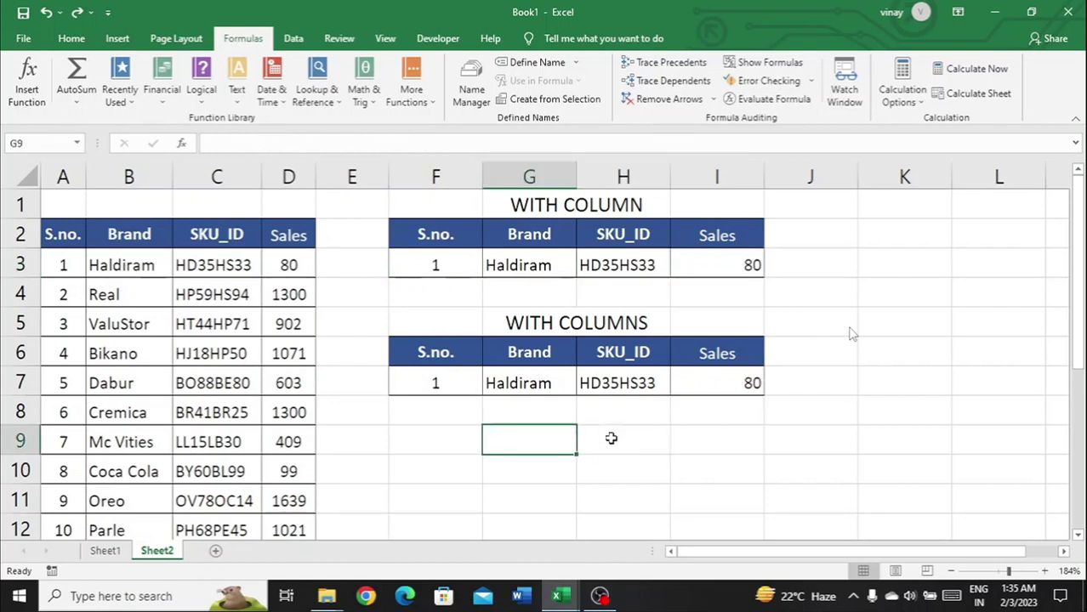
key(Down)
key(Left)
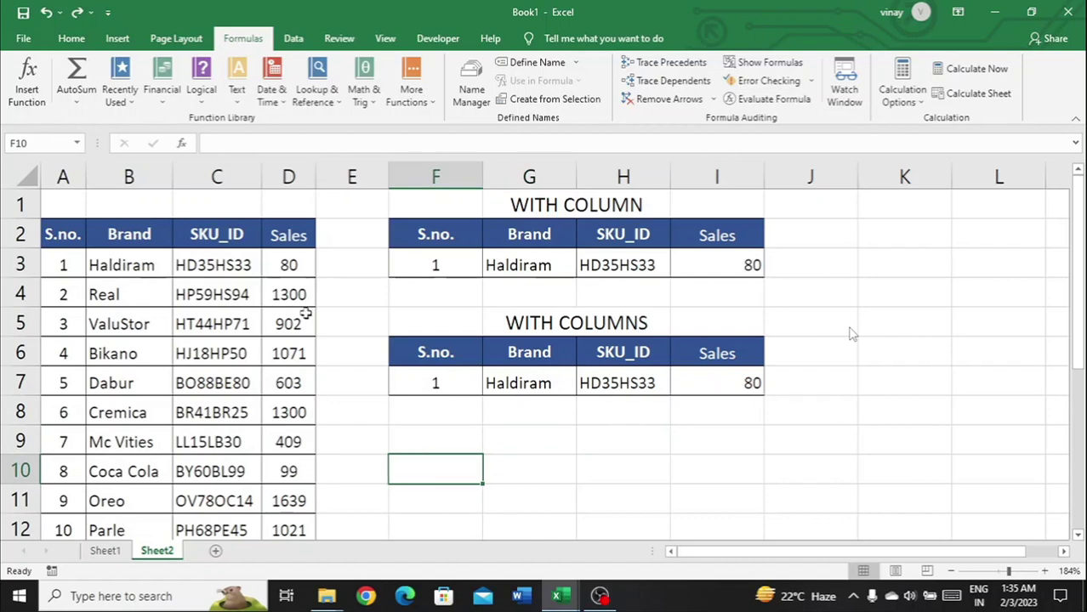
click(215, 202)
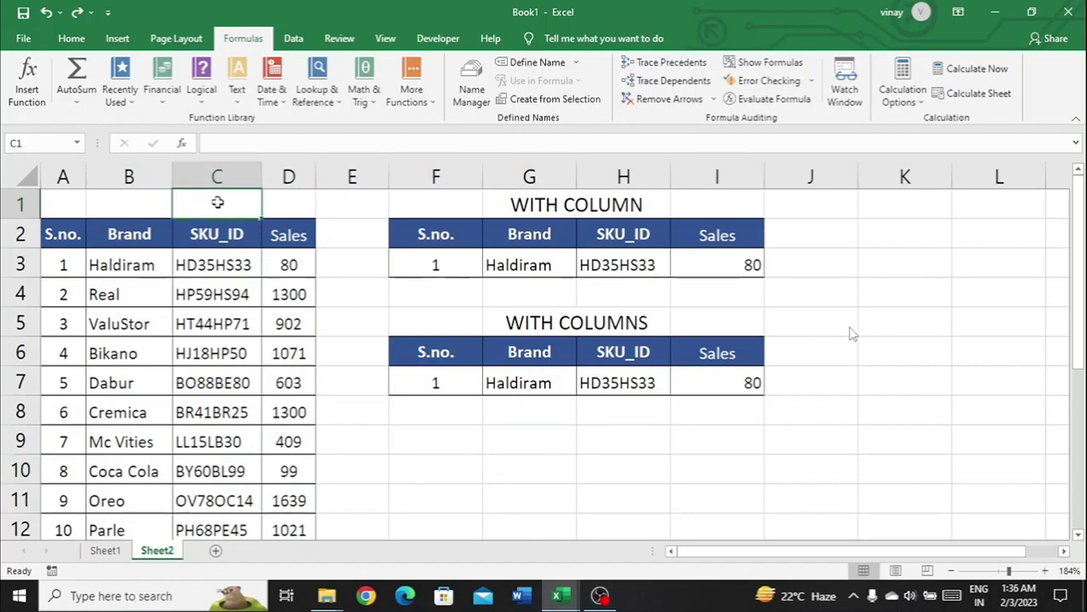
click(56, 176)
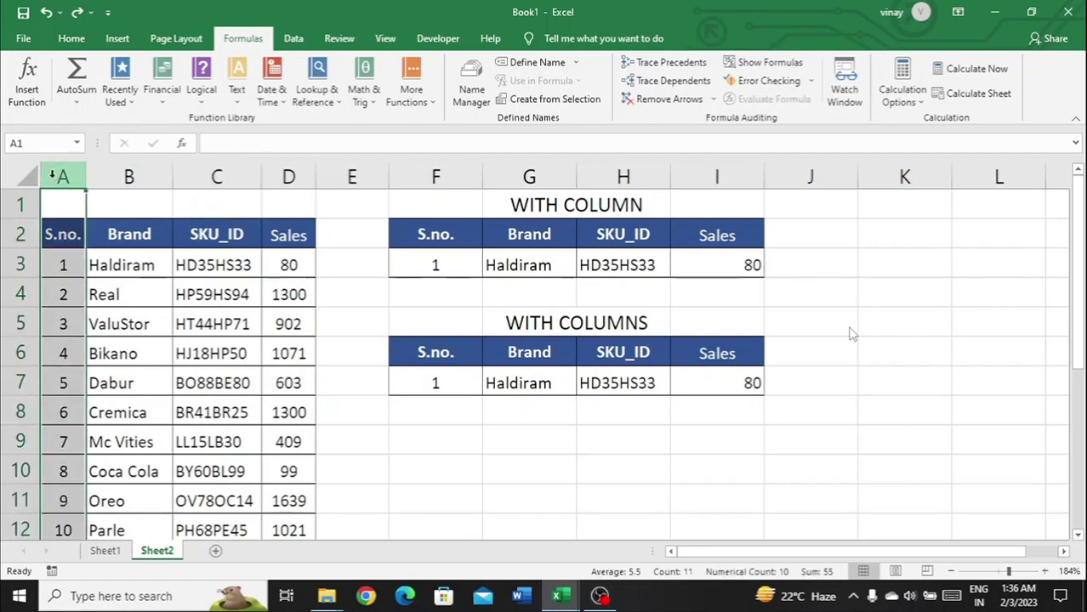
click(109, 174)
click(204, 176)
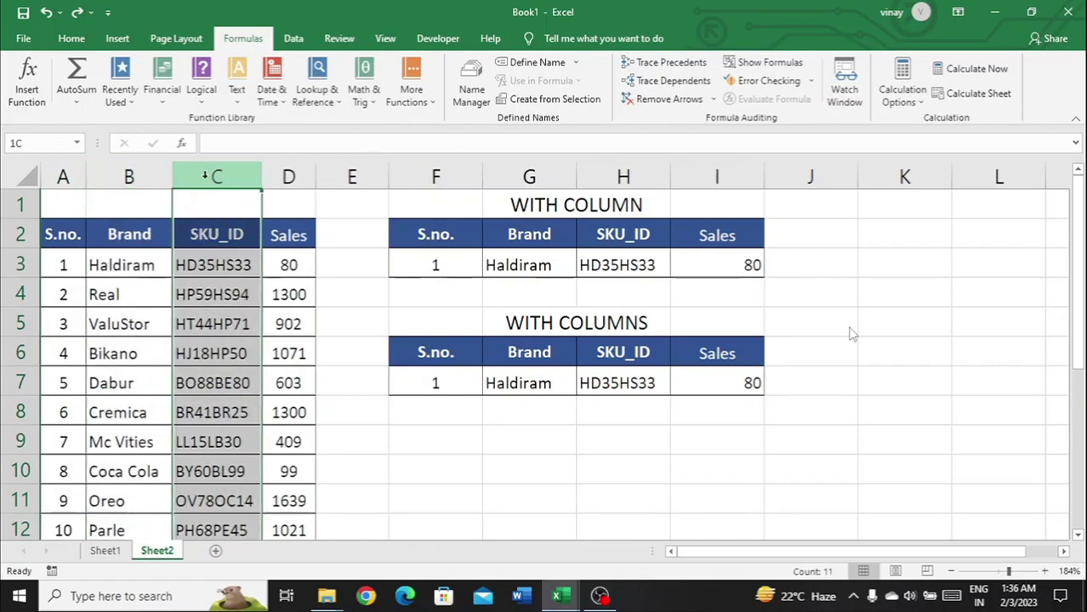
click(221, 316)
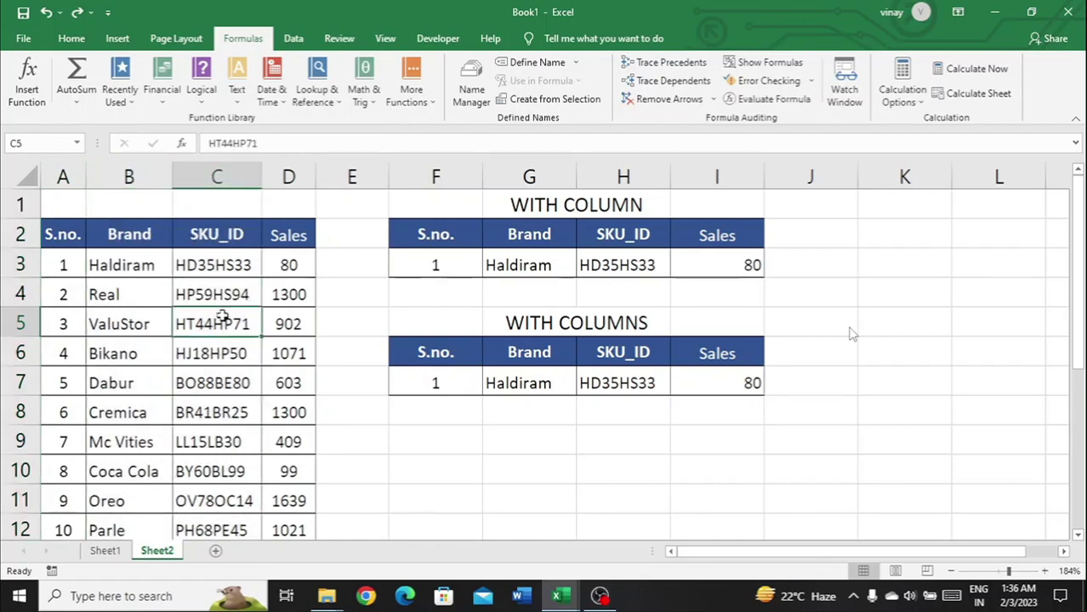
click(434, 169)
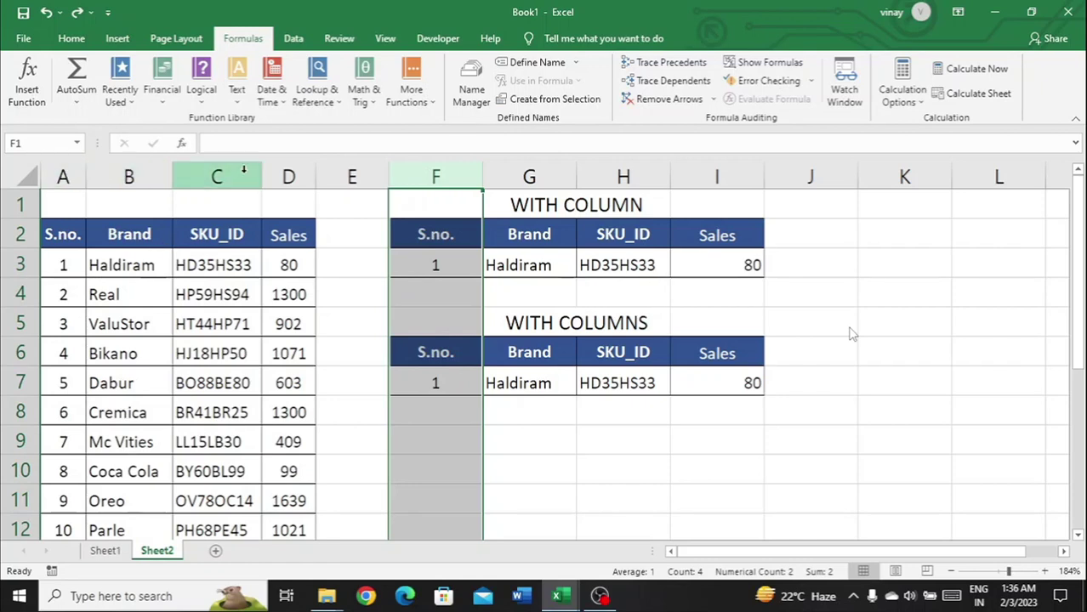
Enter the formula =COLUMN(B1) in cell H9 below the WITH COLUMNS table.
click(587, 441)
text(=)
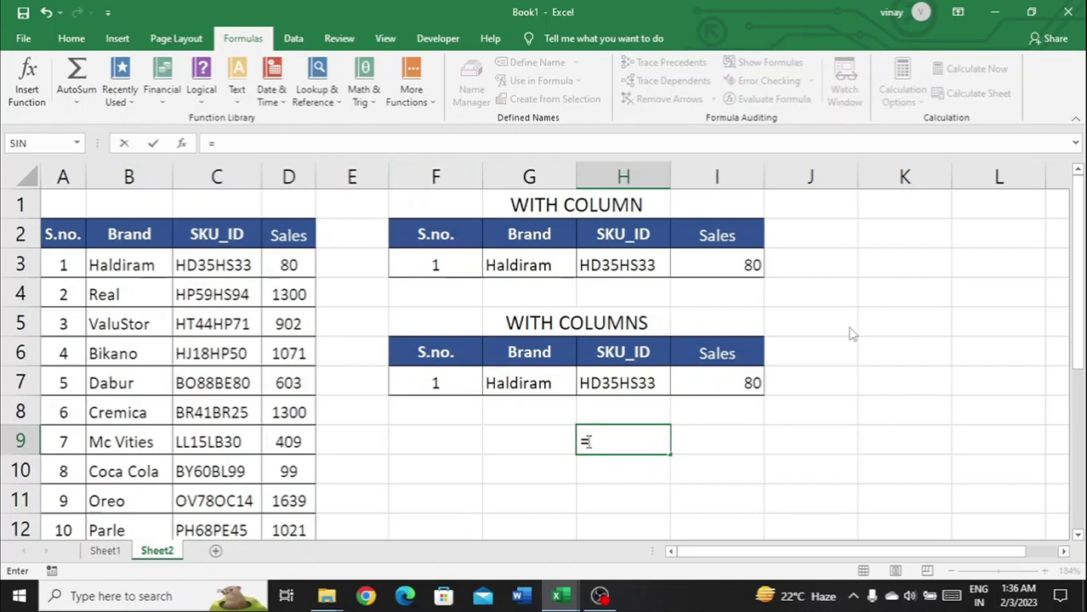
text(colun)
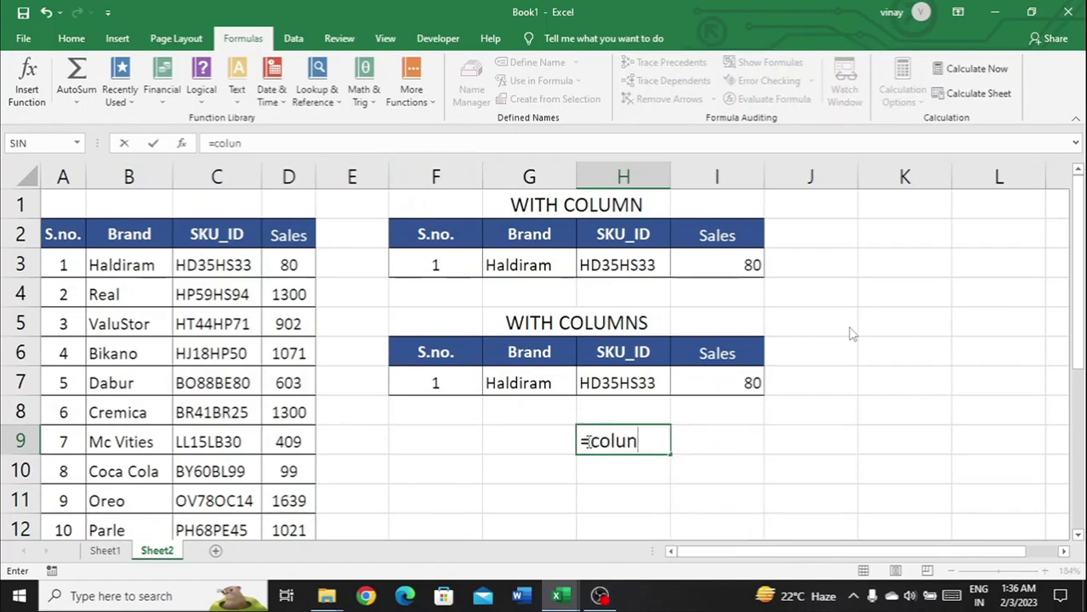
key(BackSpace)
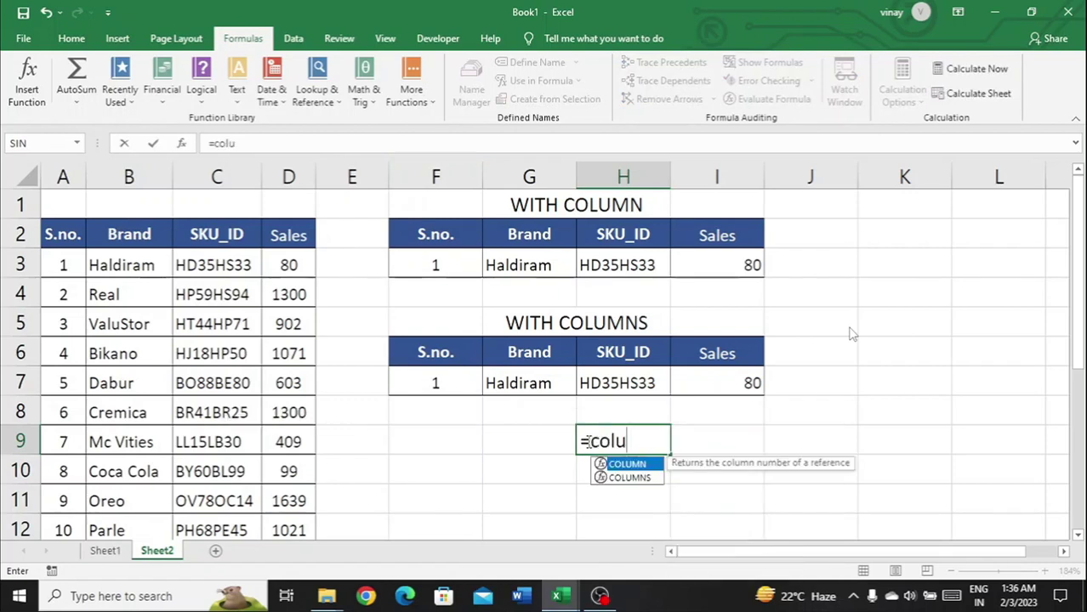
text(mn)
key(Tab)
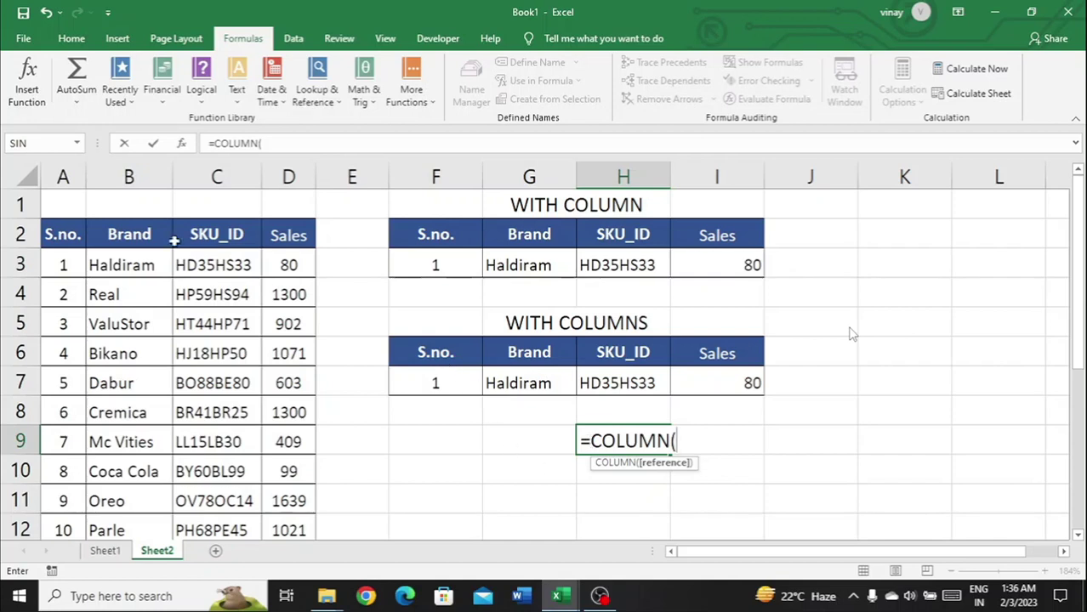
click(117, 197)
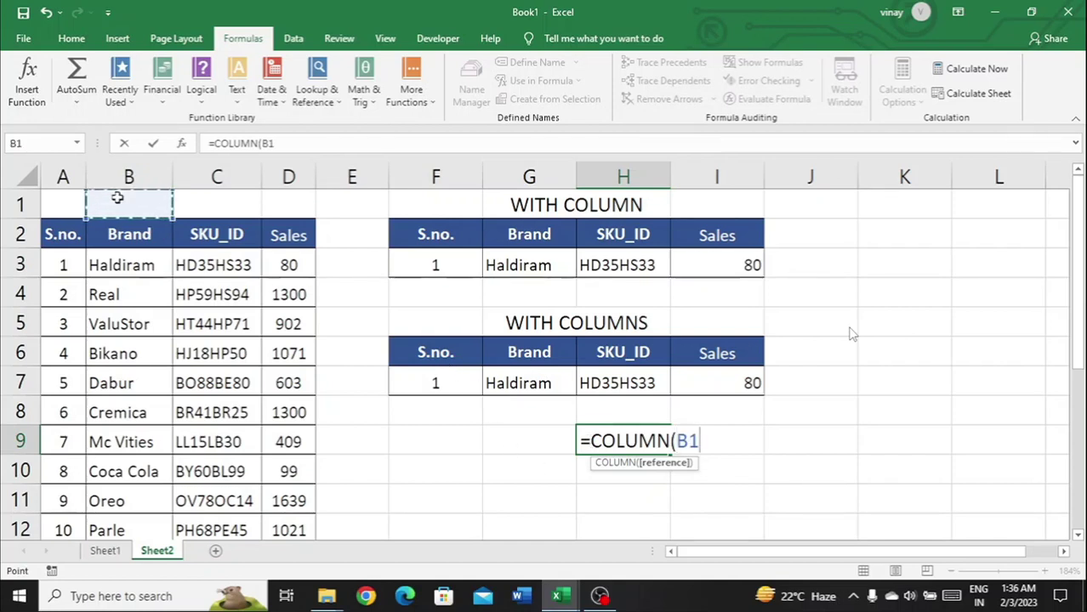
text())
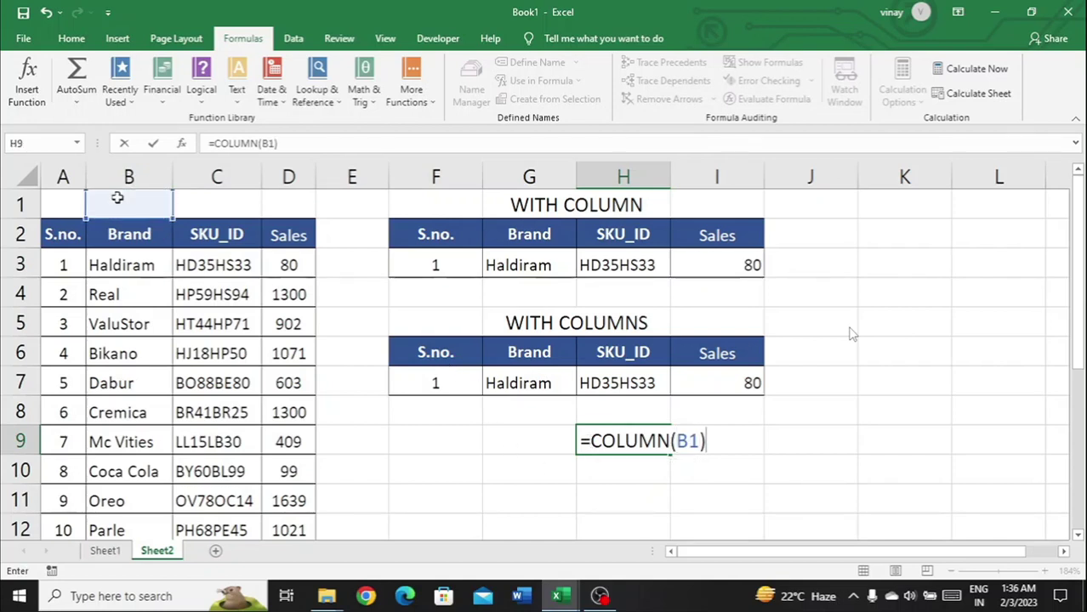
key(Return)
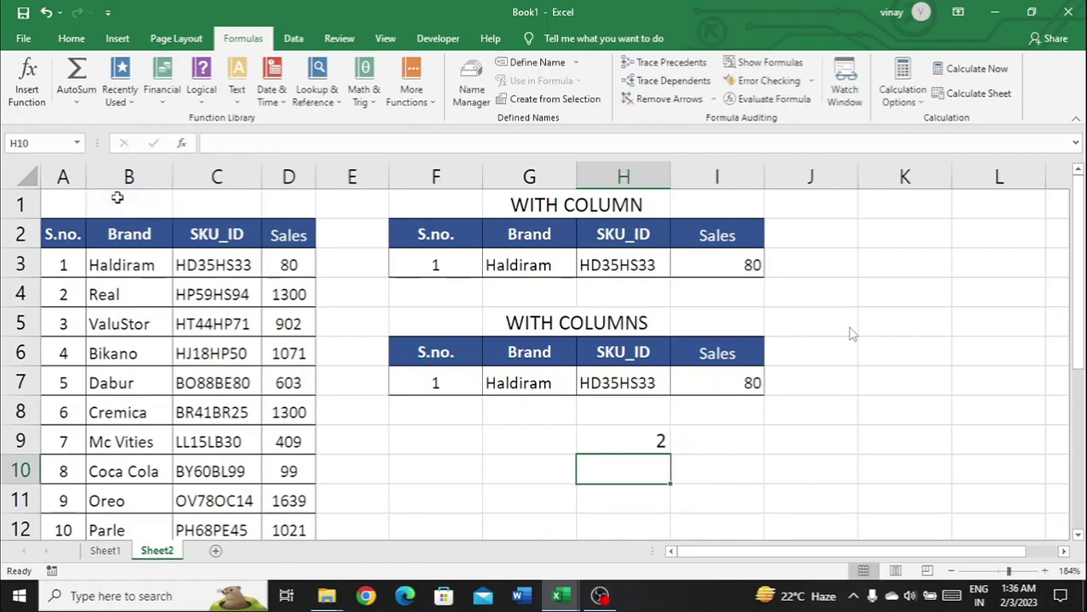
Enter a COLUMN formula in cell H10 that references the ValuStor cell B5.
text(=c)
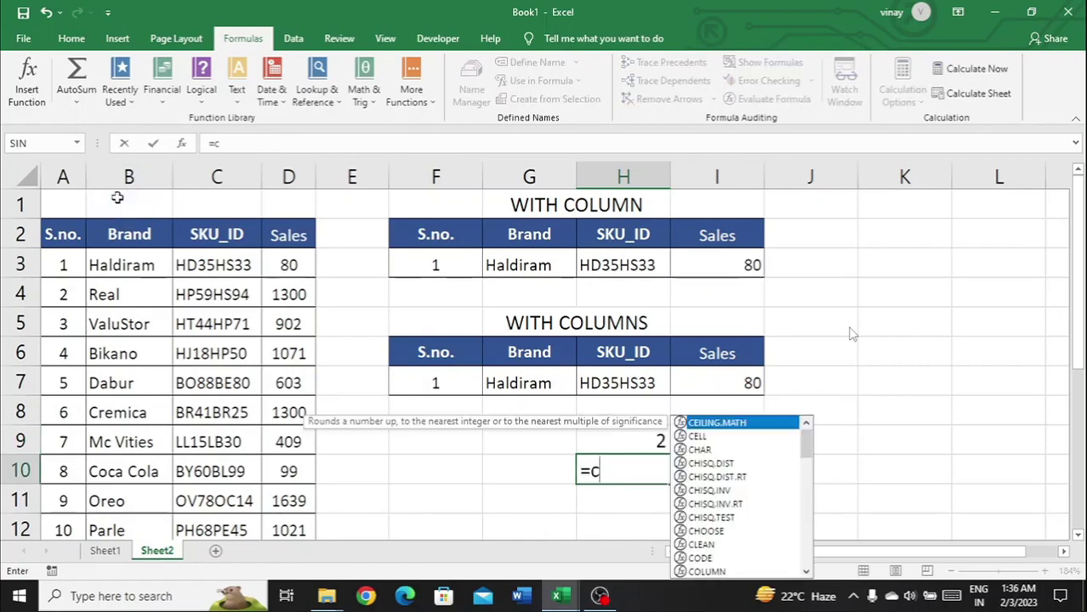
text(olumn)
key(Tab)
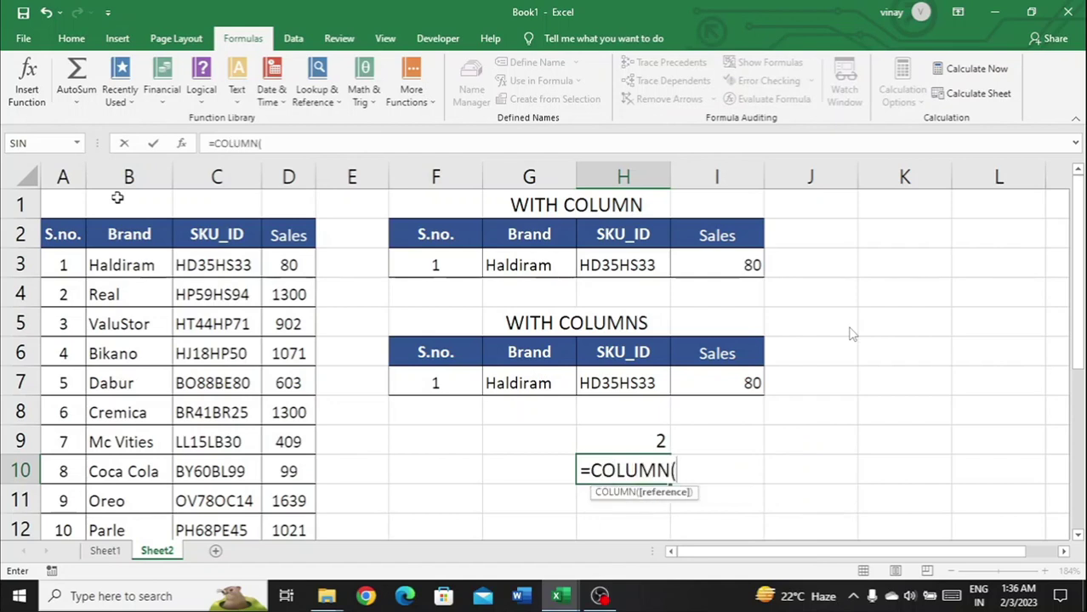
click(136, 324)
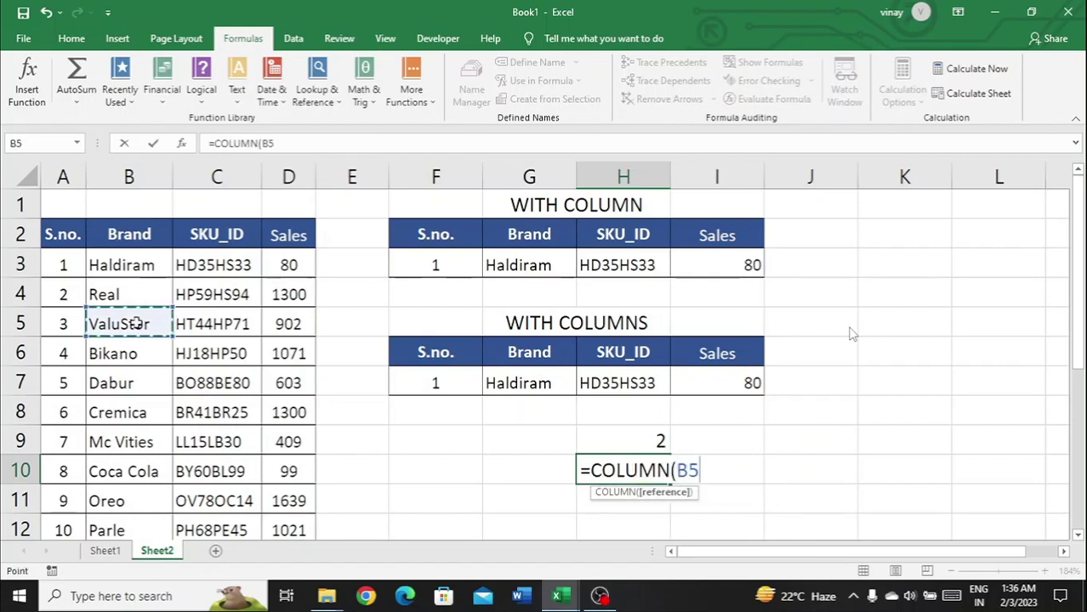
key(Return)
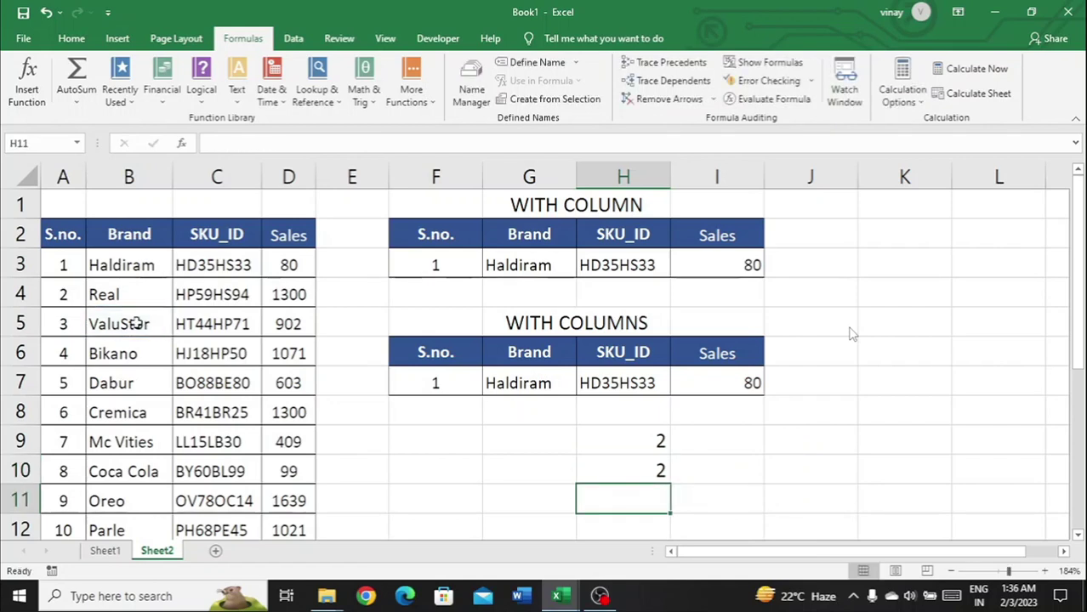
Enter the formula =COLUMNS(B1:D1) in cell I9 and reselect that cell.
key(Right)
key(Up)
key(Up)
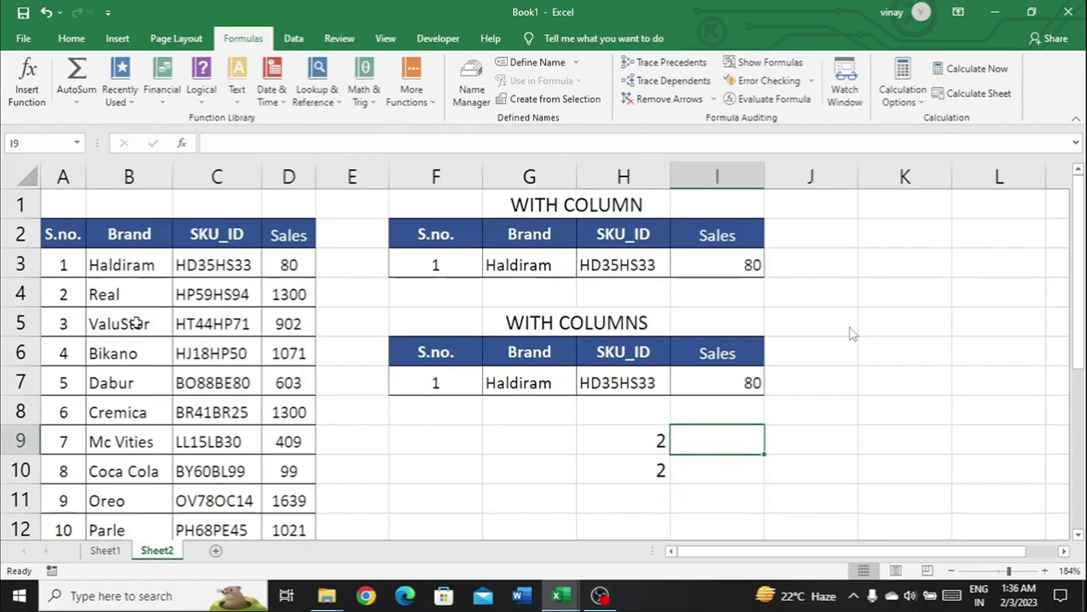
text(=col)
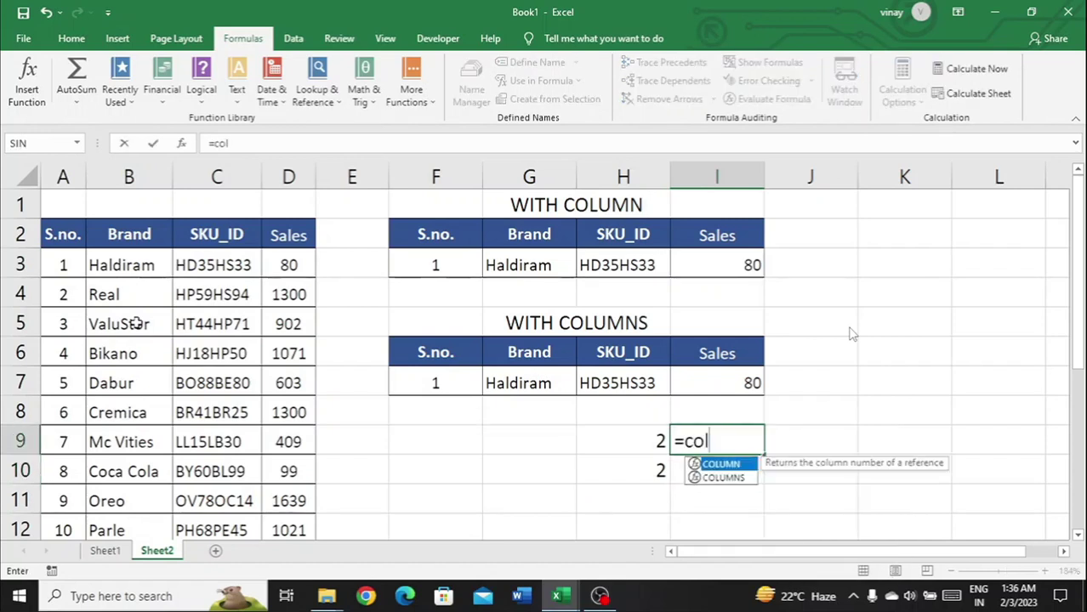
text(umns)
key(Tab)
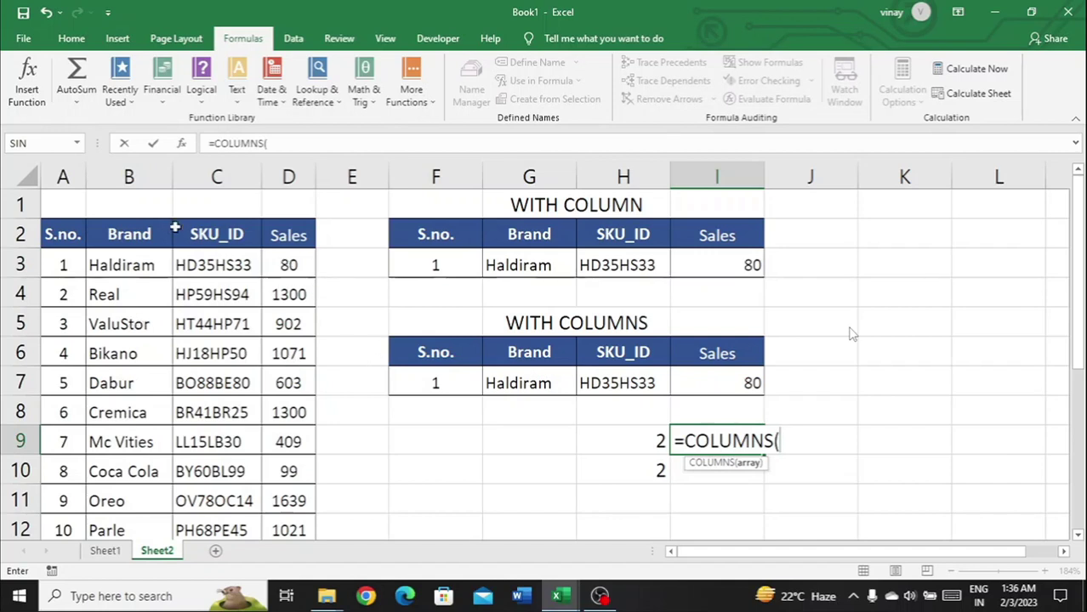
click(158, 216)
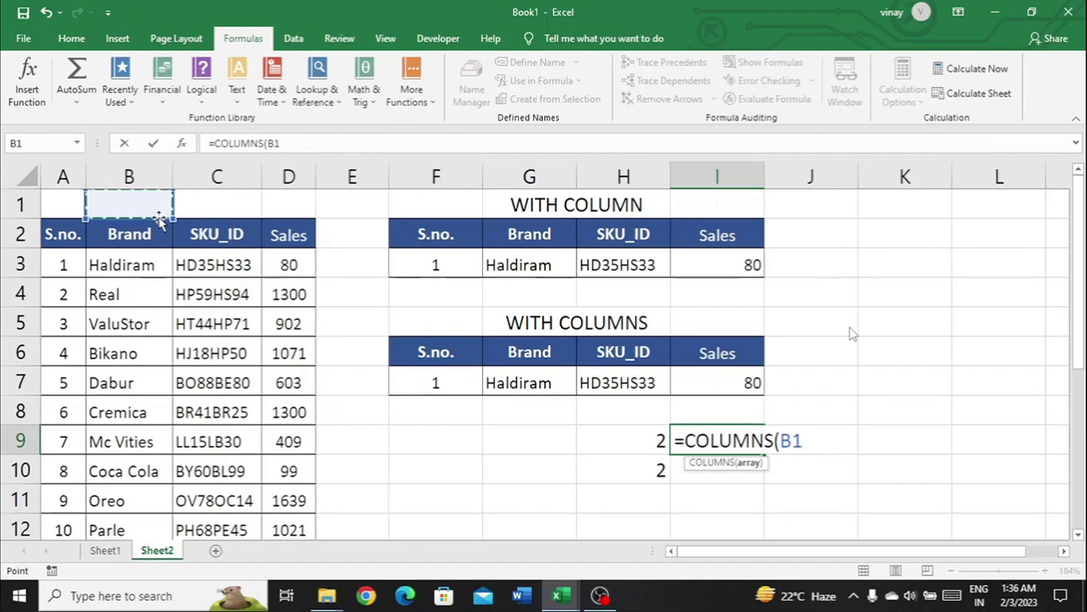
key(shift+Right)
key(shift+Right)
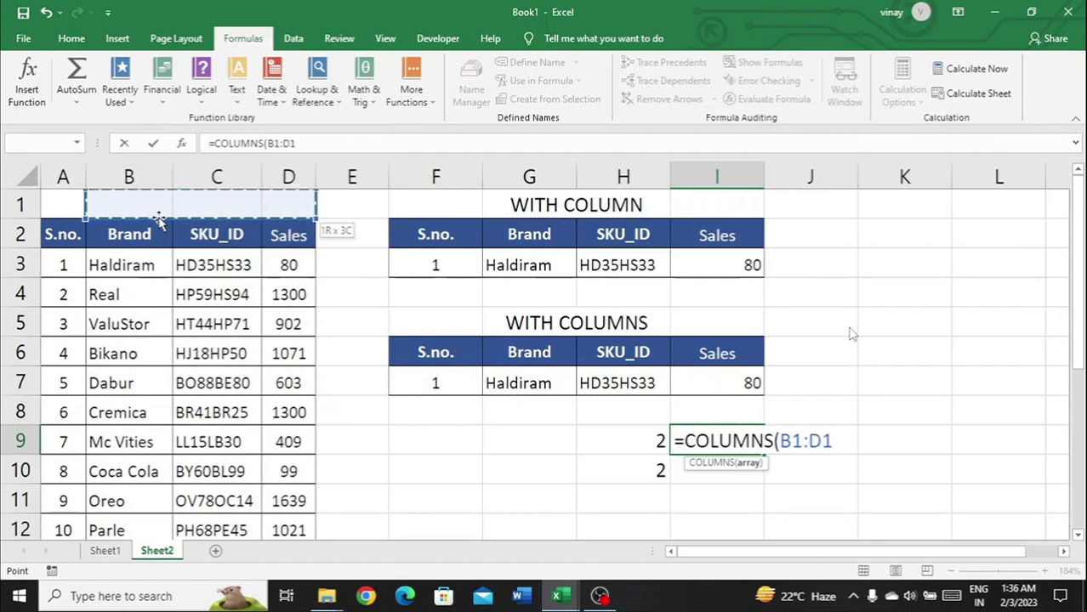
text())
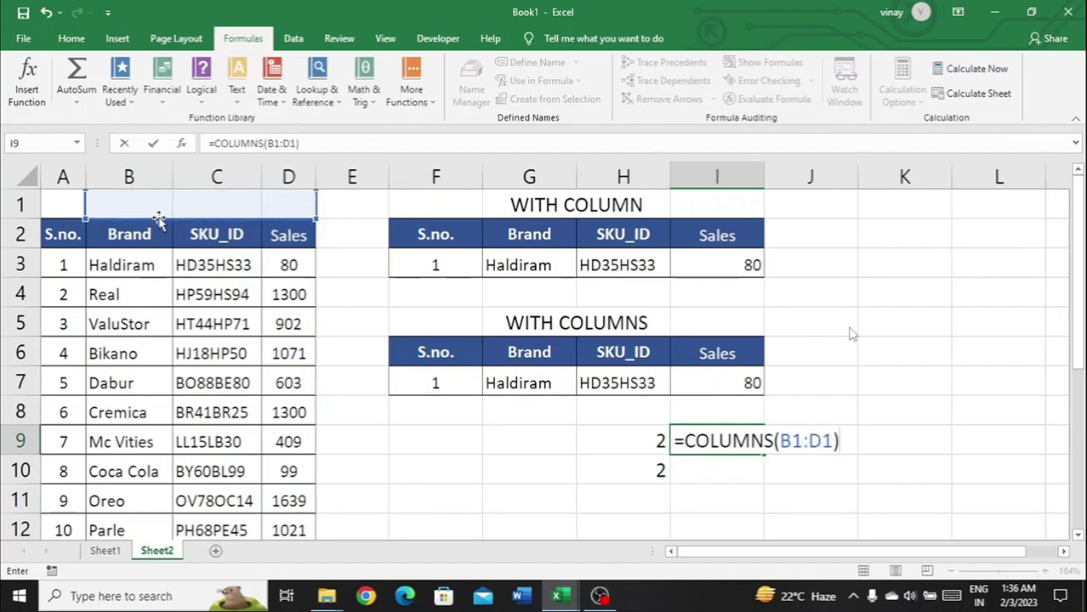
key(Return)
key(Up)
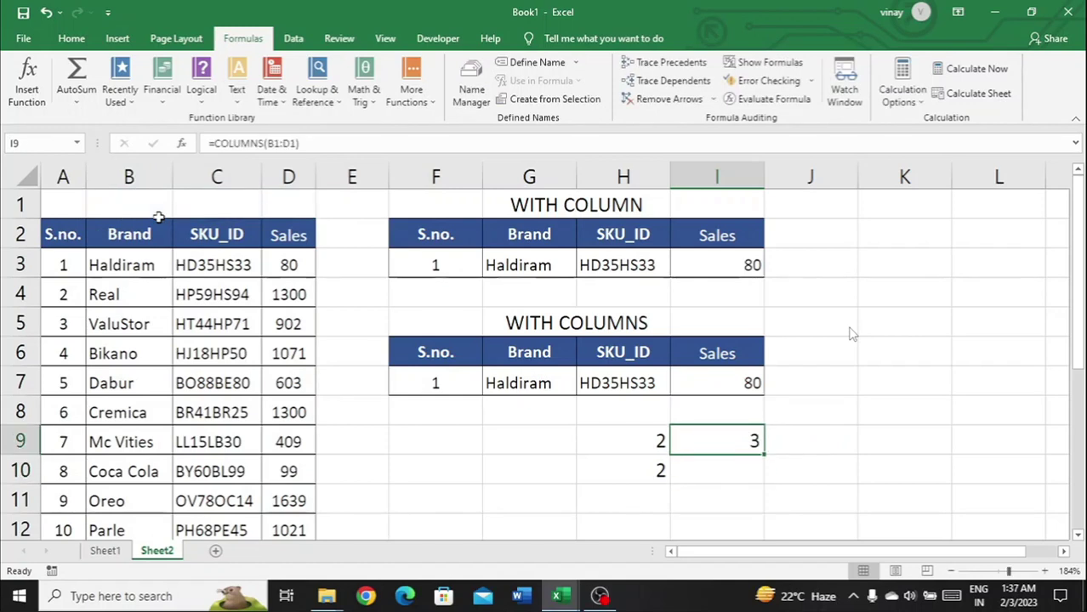
Fill the COLUMNS formula in I9 across the row to L9.
key(shift+Right)
key(shift+Right)
key(shift+Right)
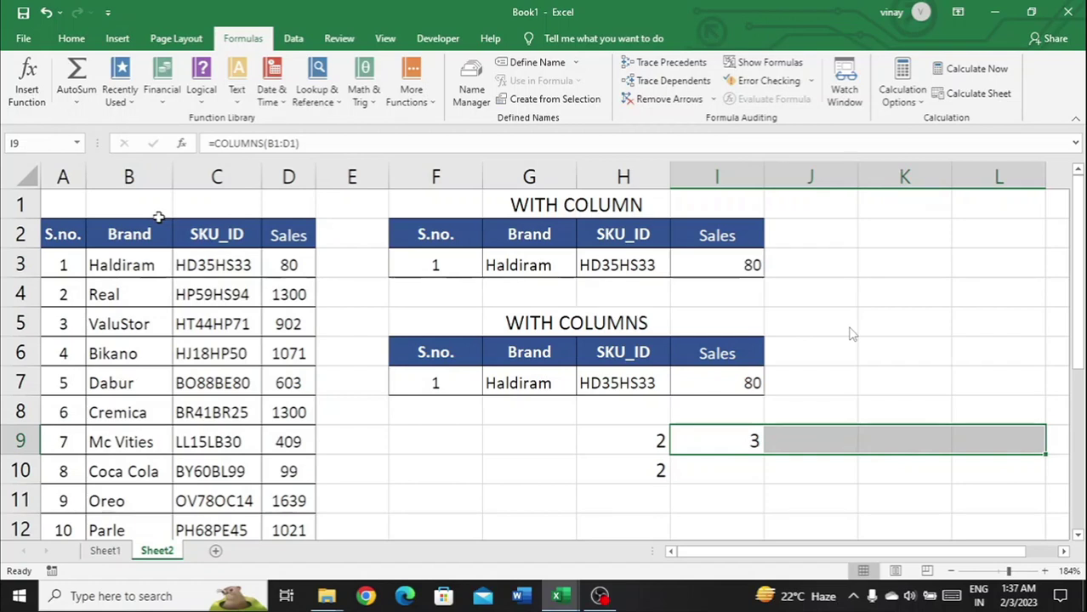
key(ctrl+r)
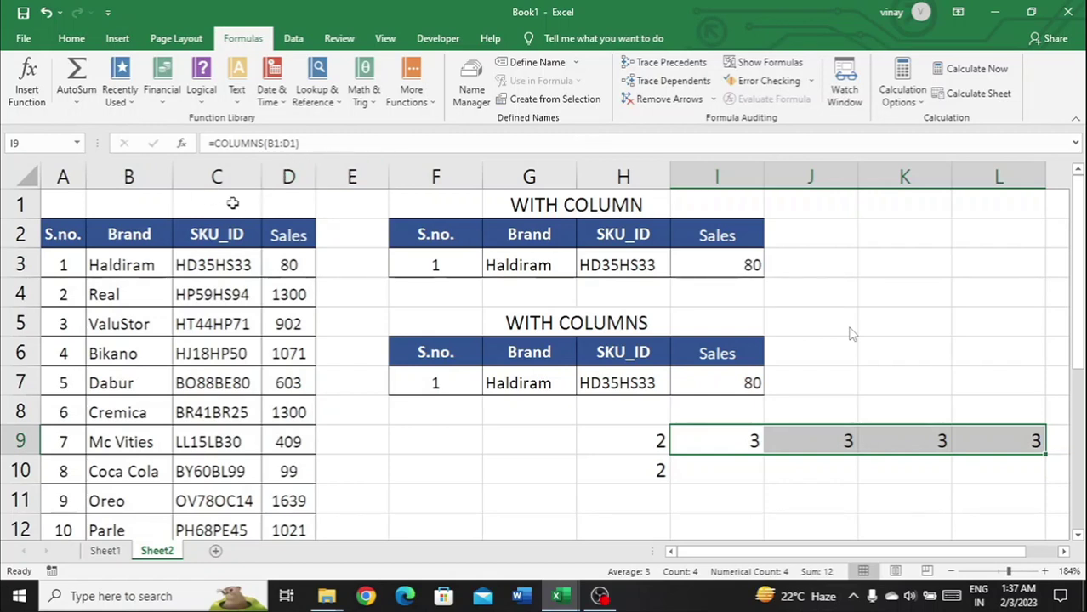
Examine how a three-column range in row 1 shifts by selecting it from C1 and from D1.
click(252, 197)
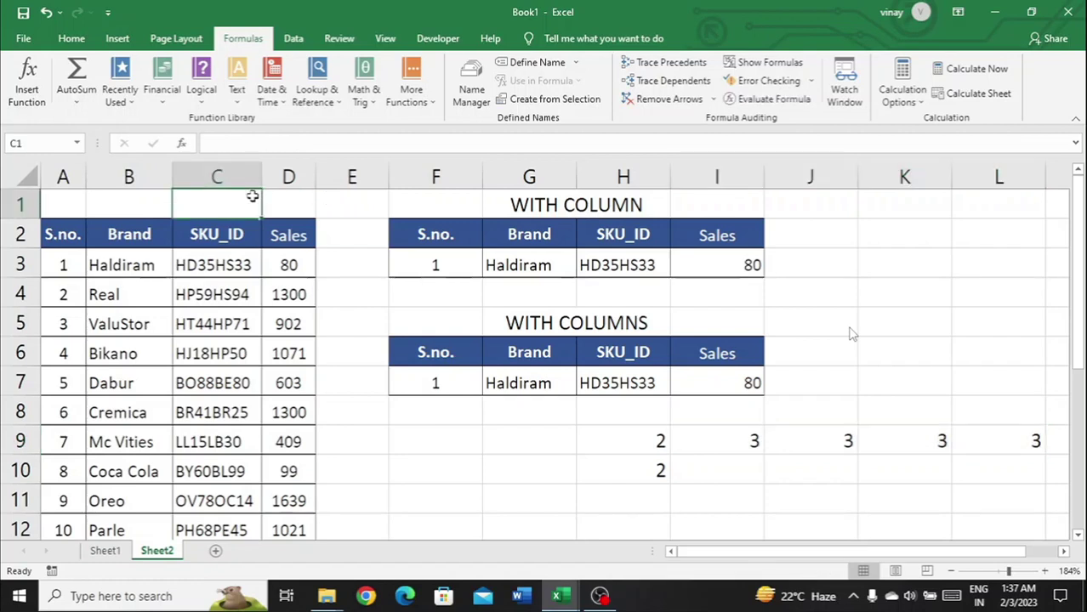
key(shift+Right)
key(shift+Right)
key(Right)
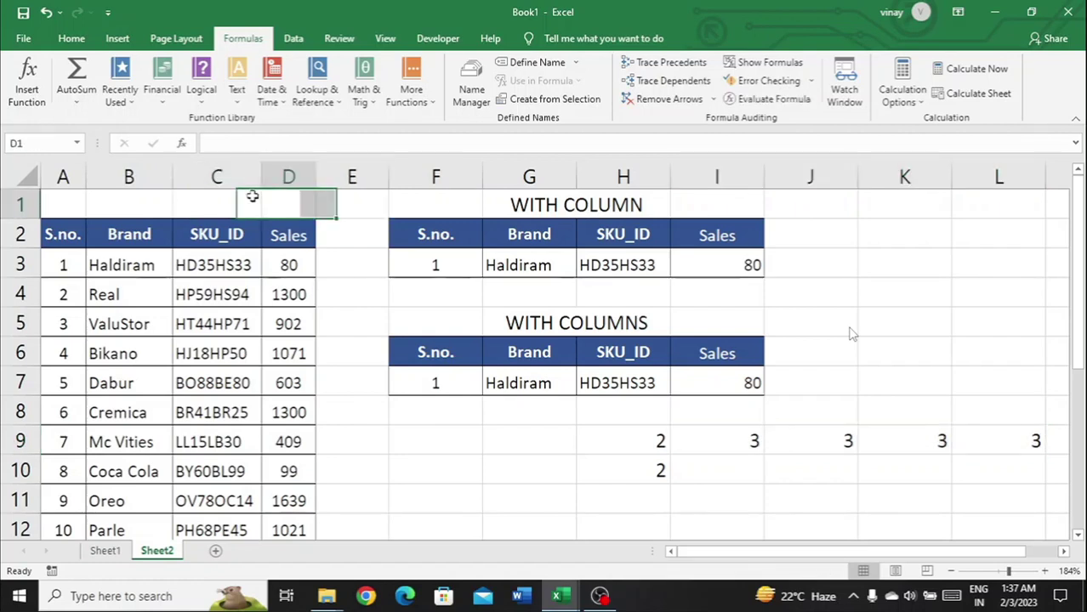
key(shift+Right)
key(shift+Right)
key(shift+Right)
key(shift+Right)
key(shift+Left)
key(shift+Left)
key(shift+Left)
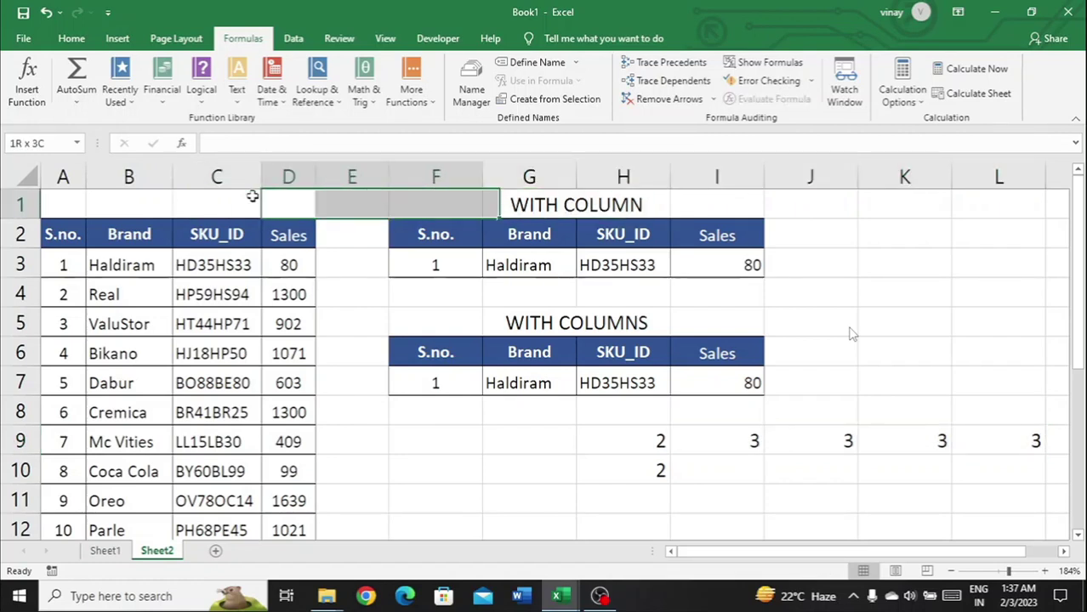
key(Right)
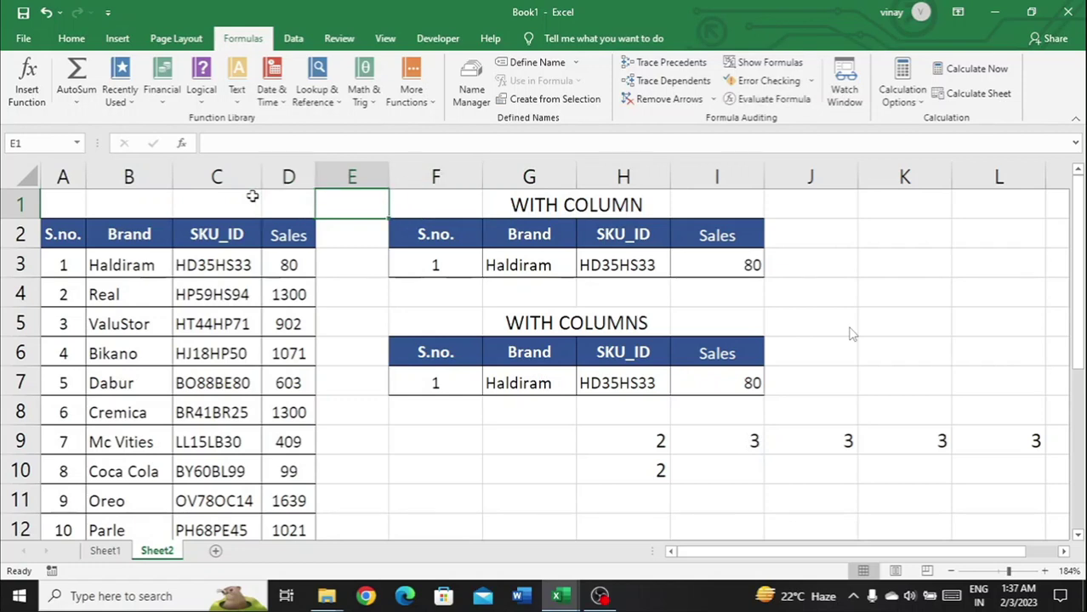
Clear the COLUMNS formulas by deleting the contents of cells I9 through M9.
key(Right)
key(Down)
key(Down)
key(Down)
key(Down)
key(Down)
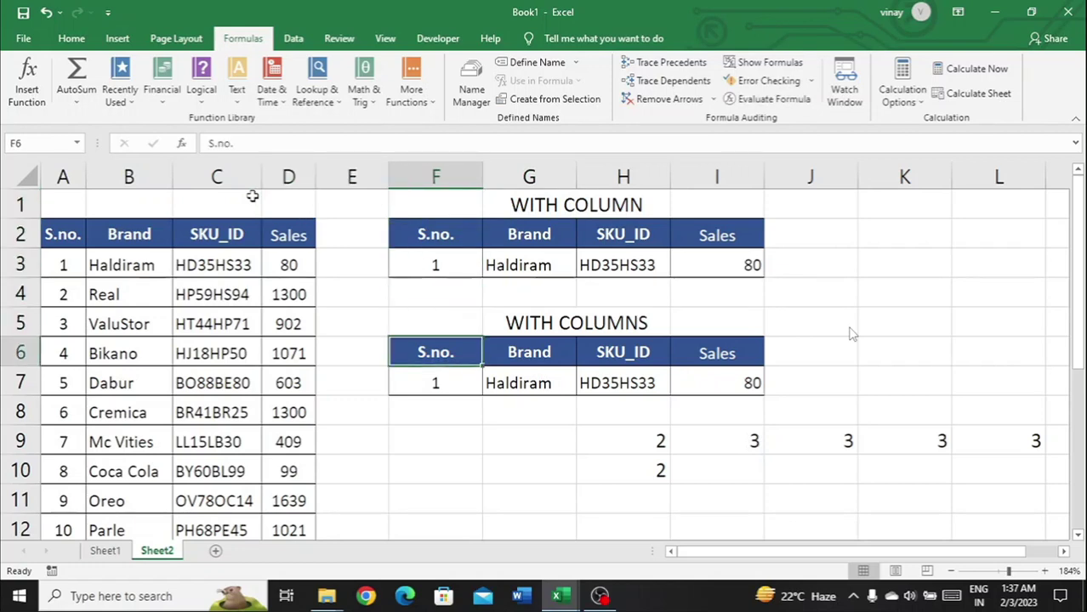
key(Down)
key(Right)
key(Right)
key(Right)
key(Down)
key(Down)
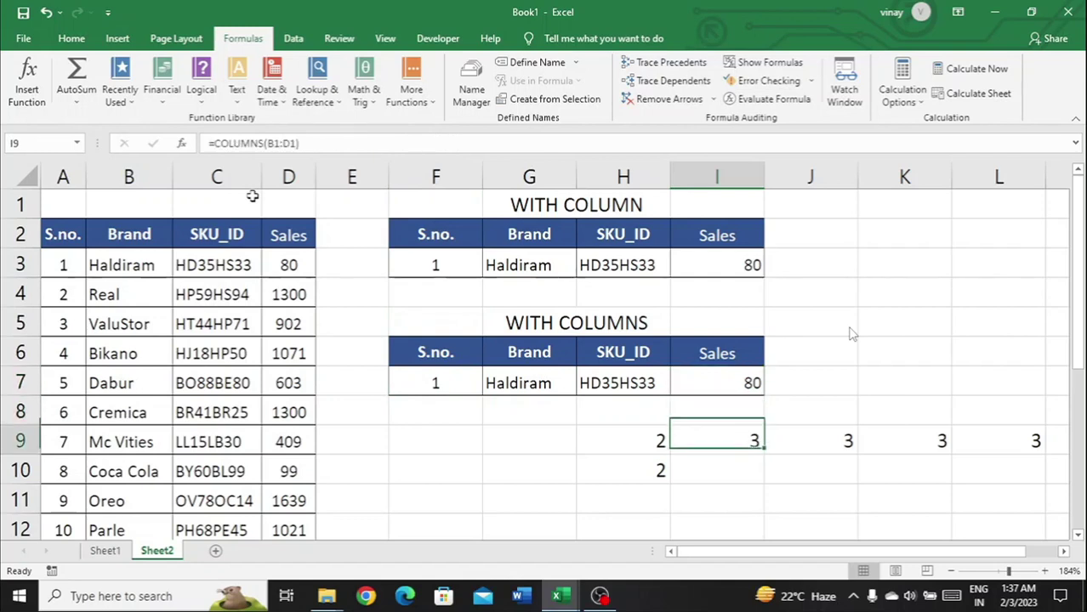
key(shift+Right)
key(shift+Right)
key(shift+Right)
key(shift+Right)
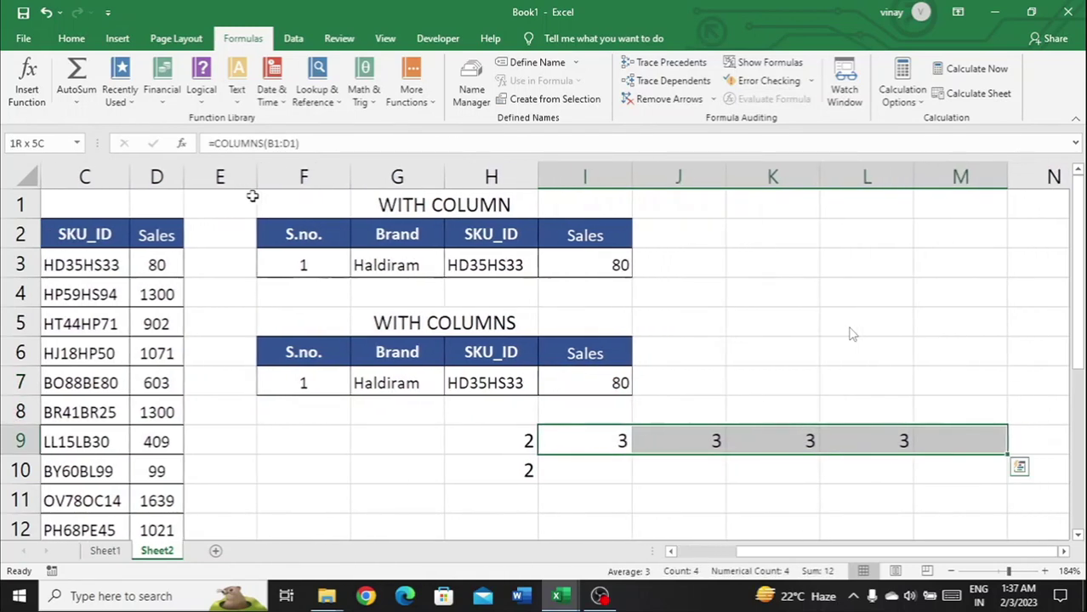
key(Delete)
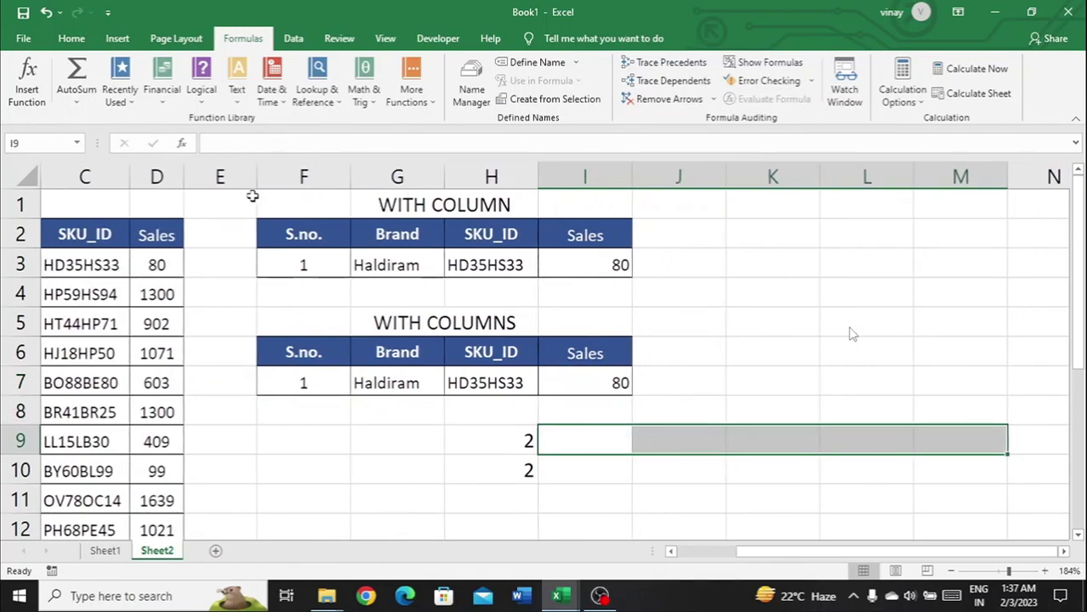
key(Left)
key(Up)
key(Up)
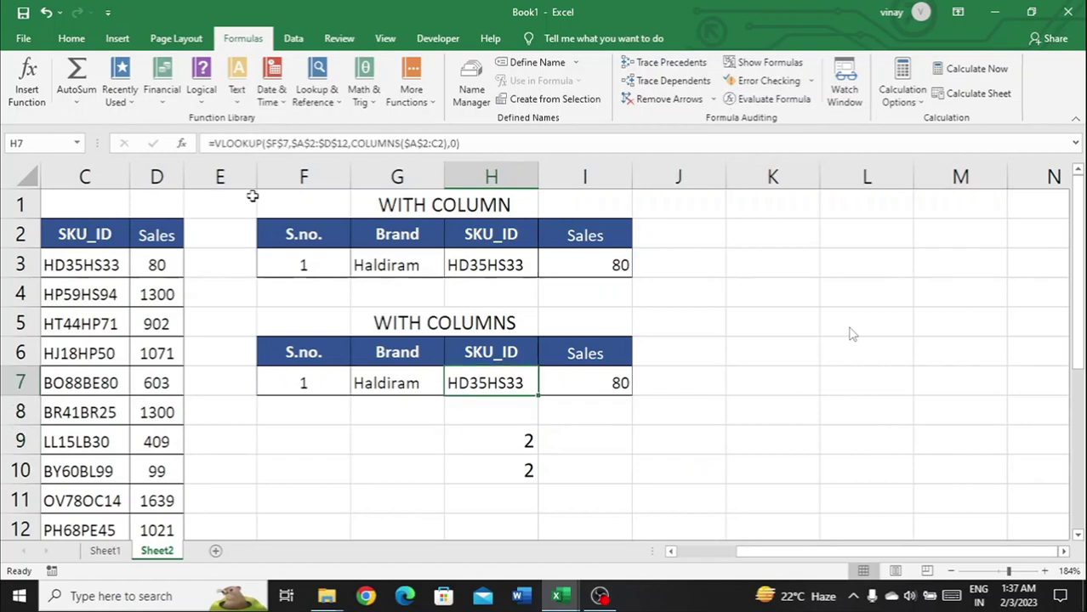
key(Up)
key(Up)
key(Left)
key(Left)
key(Left)
key(Left)
key(Left)
key(Left)
key(Left)
key(Up)
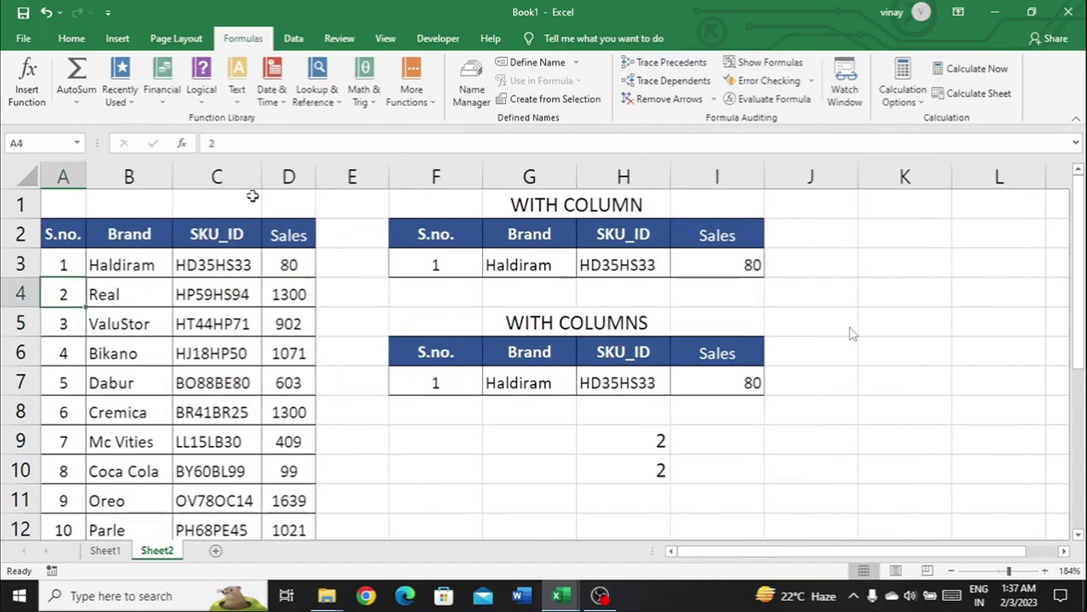
Clear the VLOOKUP formulas in G3:I3 of the WITH COLUMN table.
key(Right)
key(Right)
key(Right)
key(Right)
key(Right)
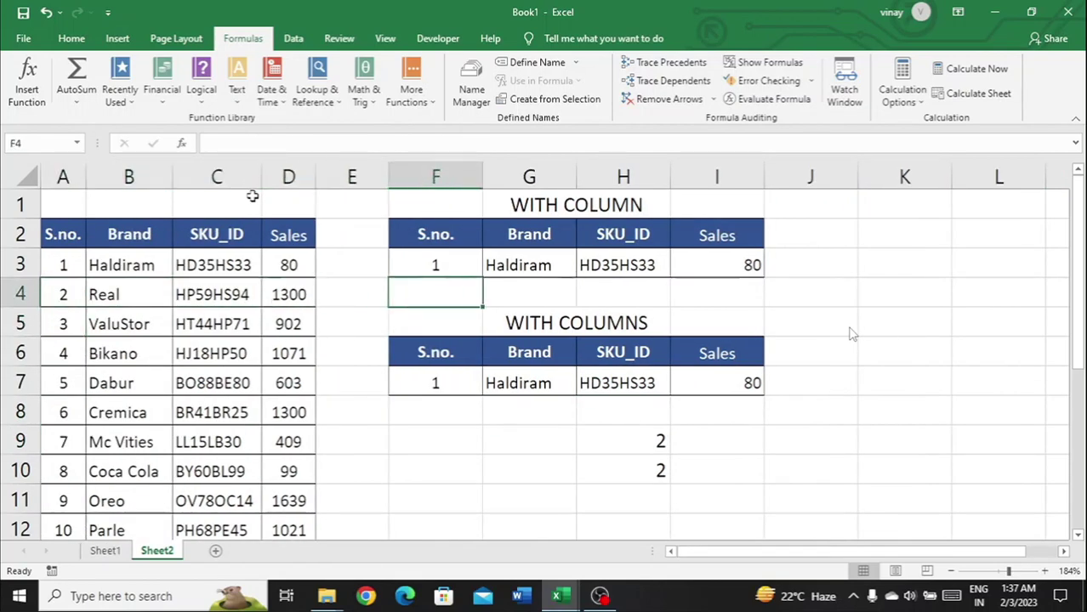
key(Up)
key(Right)
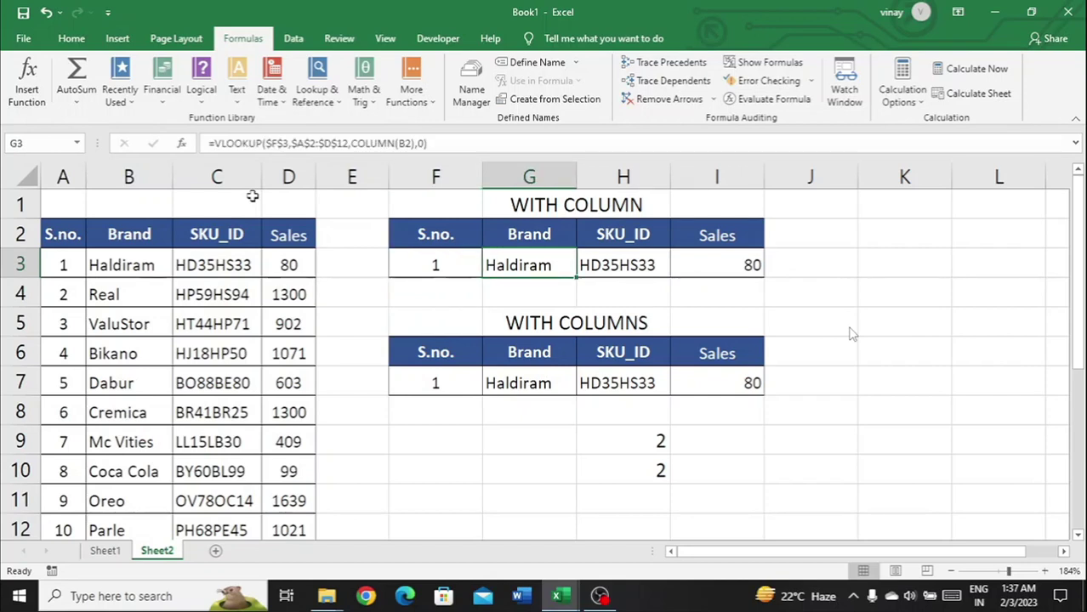
key(BackSpace)
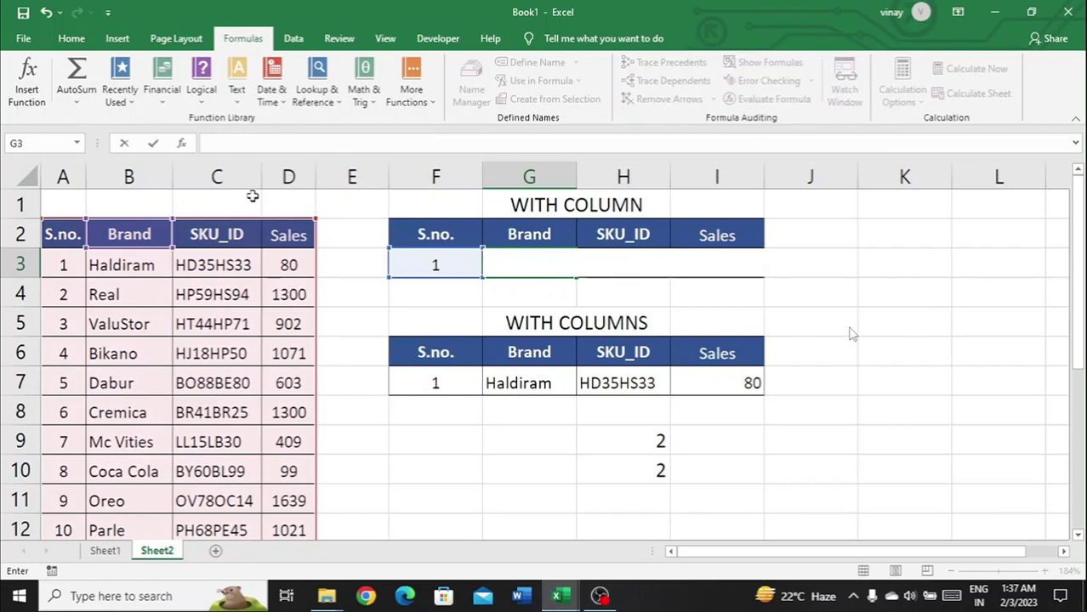
key(Tab)
key(Left)
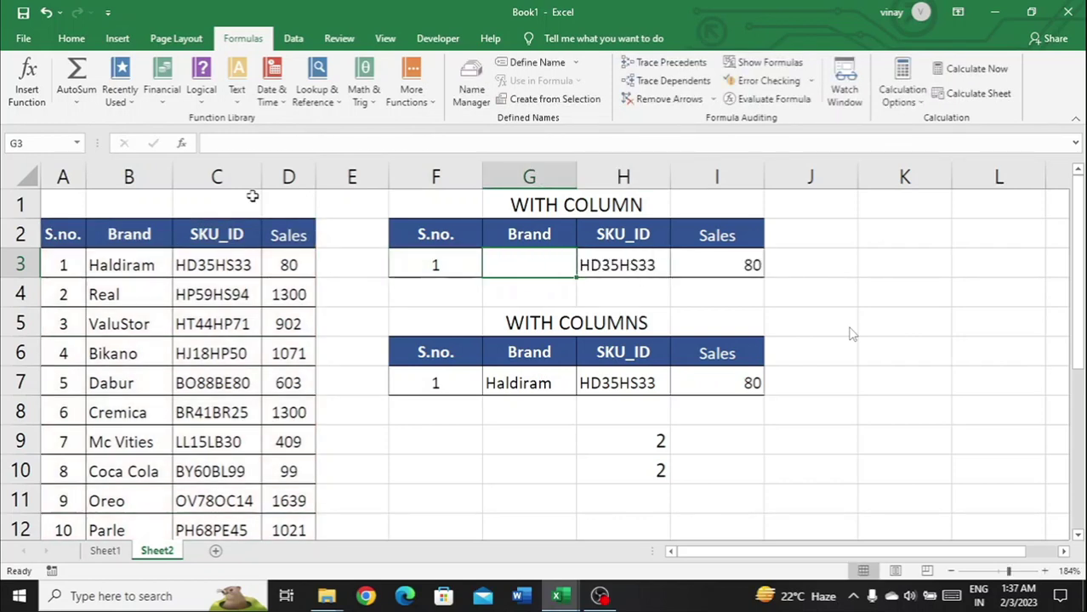
key(shift+Right)
key(shift+Right)
key(Delete)
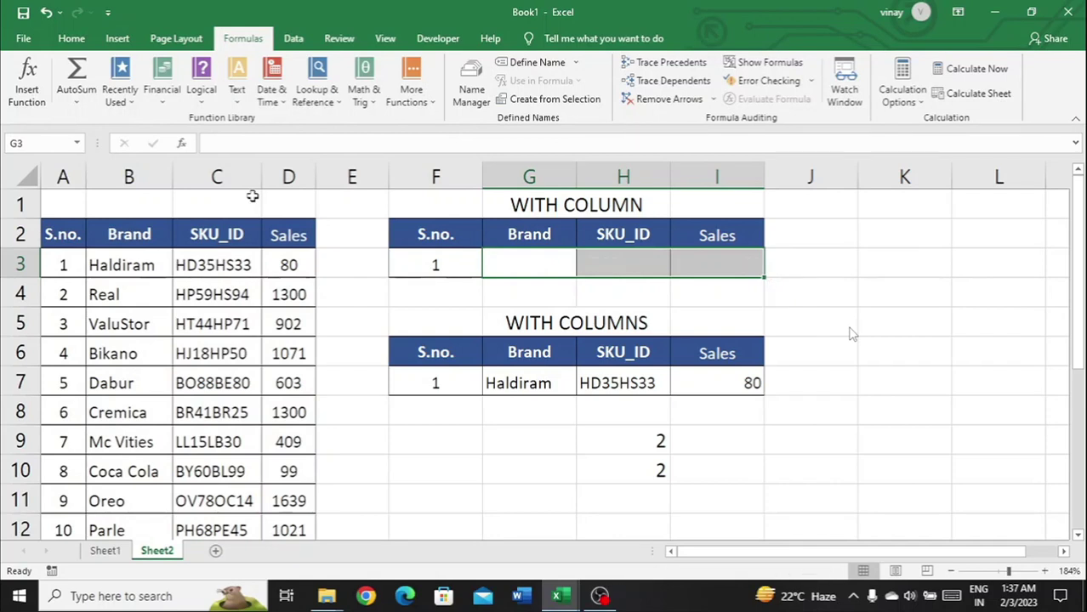
Clear the Brand, SKU_ID and Sales formulas in row 7 of the WITH COLUMNS table.
key(Down)
key(Down)
key(Down)
key(Down)
key(shift+Right)
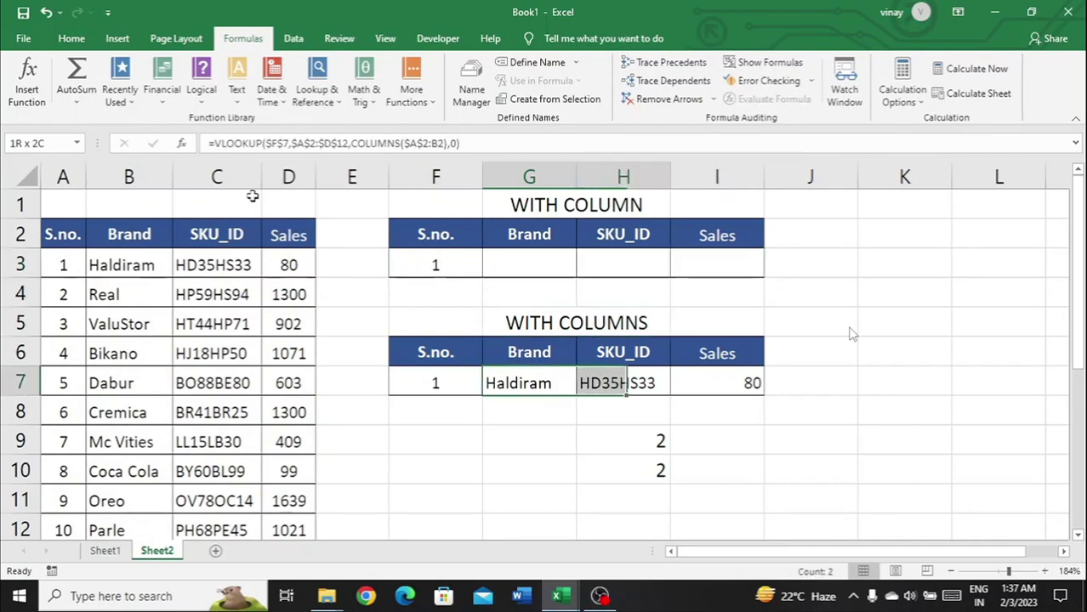
key(shift+Right)
key(shift+Right)
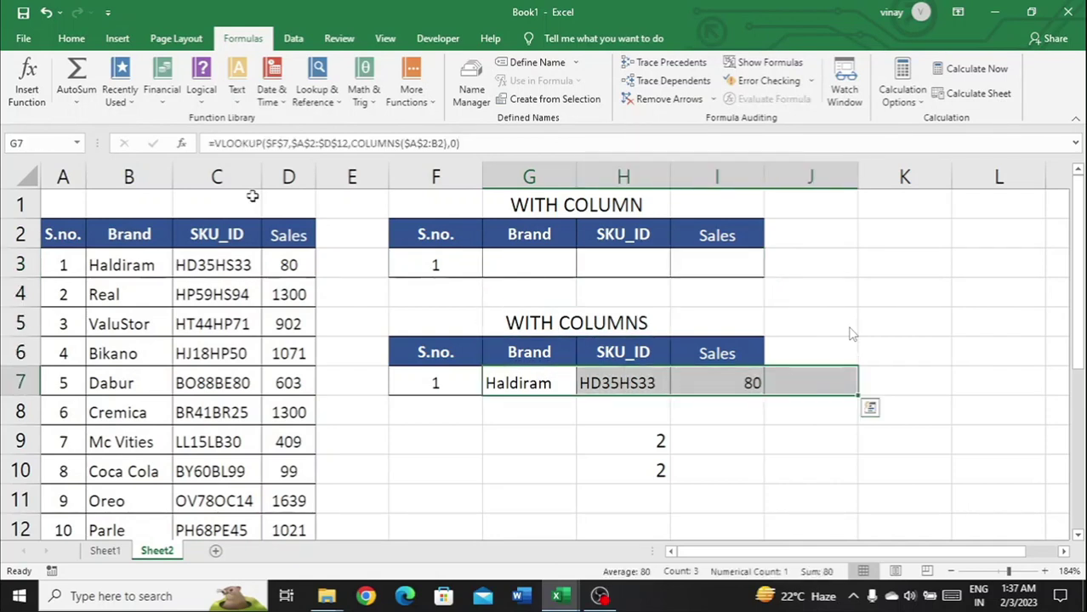
key(Delete)
Start a VLOOKUP formula in the WITH COLUMN table's Brand cell G3 with $F$3 as the lookup value.
key(Up)
key(Up)
key(Up)
key(Up)
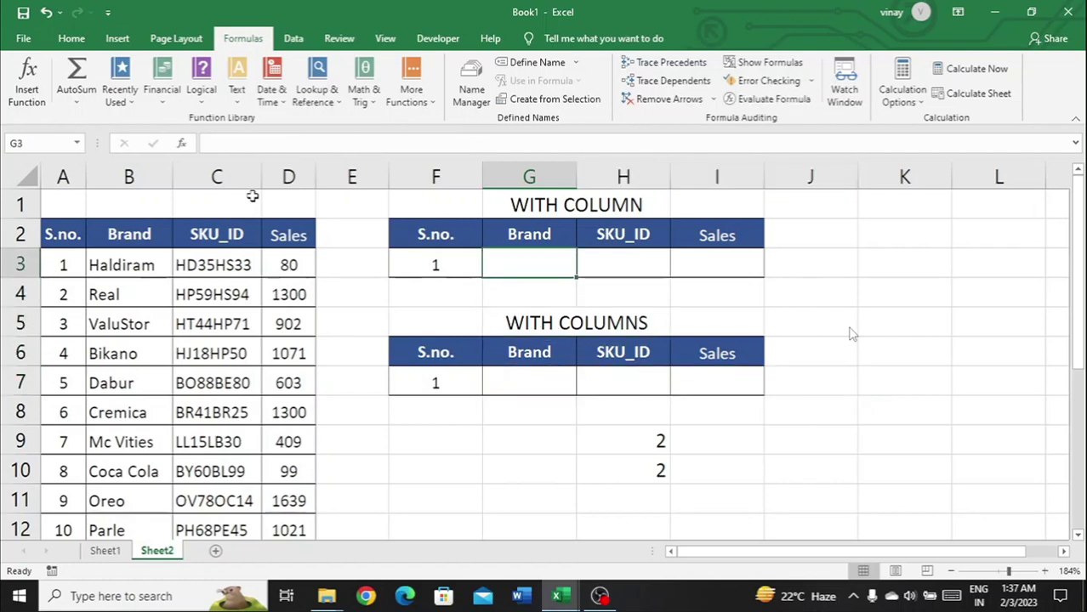
text(=)
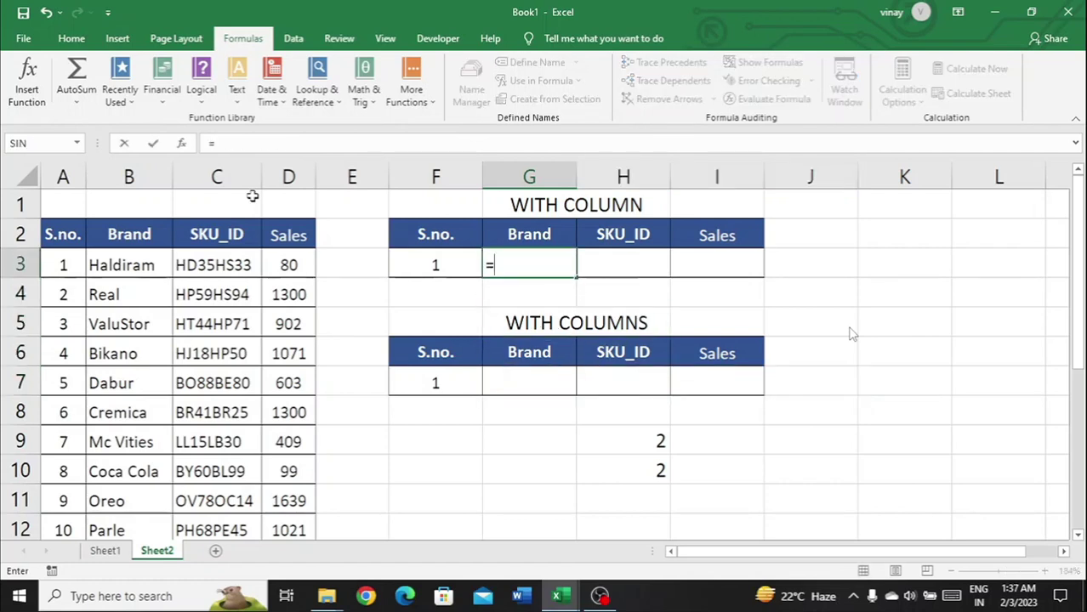
text(vlo)
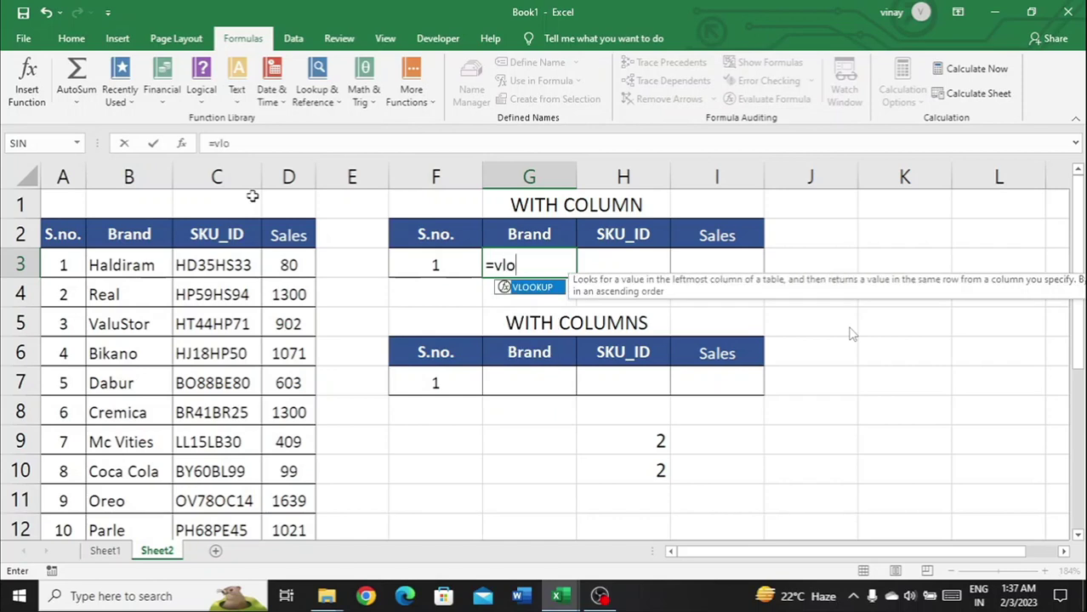
text(okup()
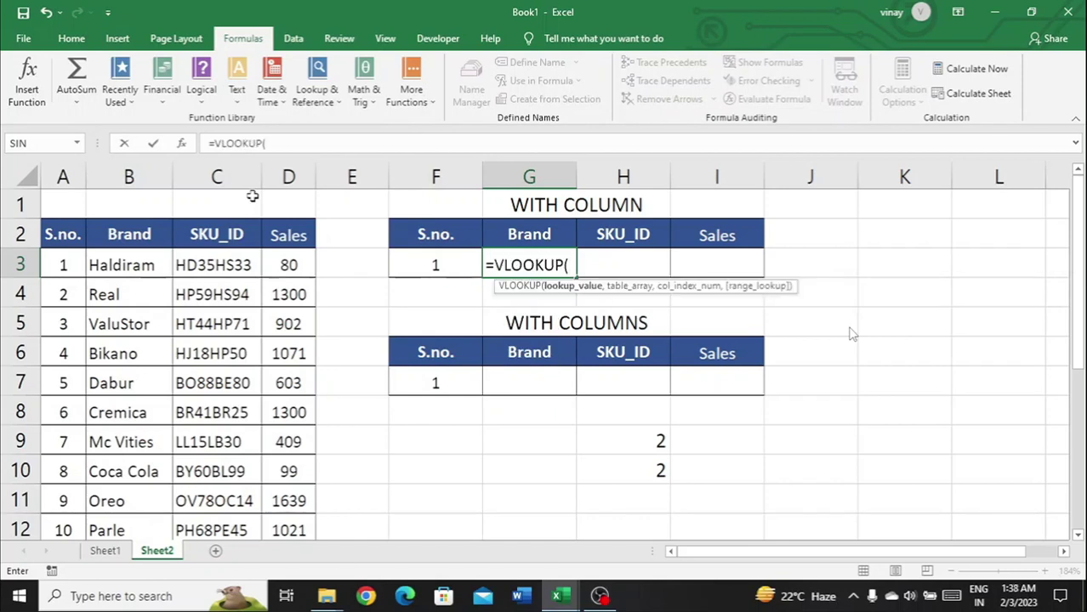
scroll(262, 305, right, 1)
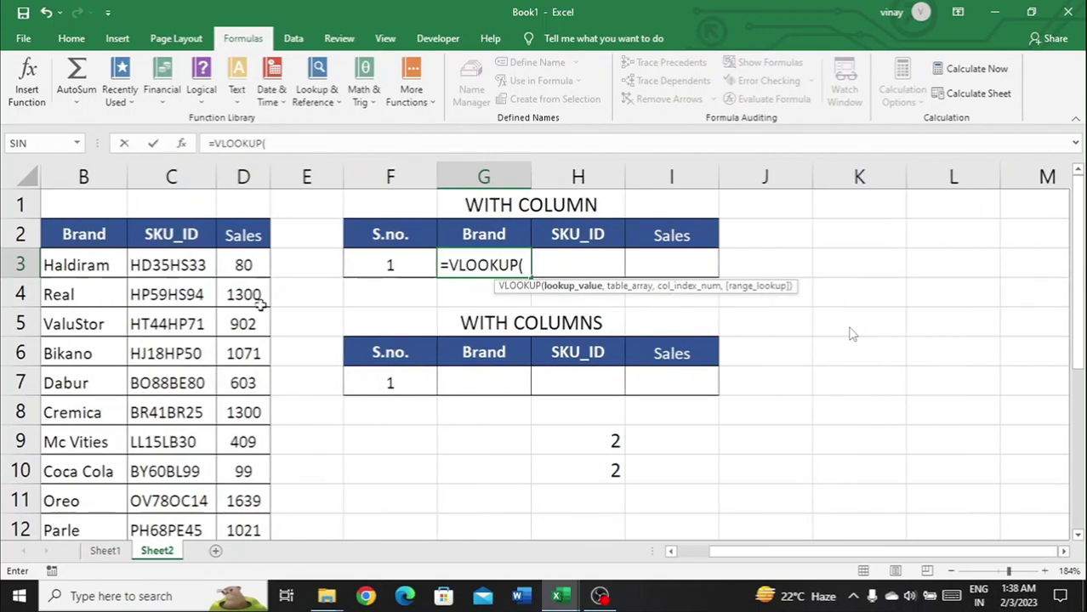
scroll(261, 305, left, 1)
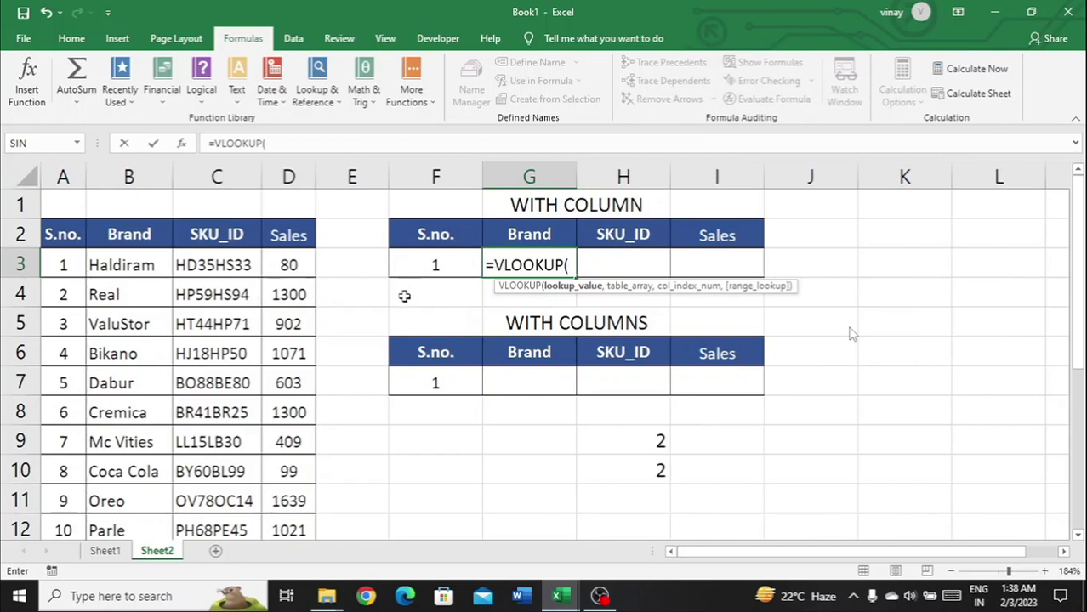
click(433, 266)
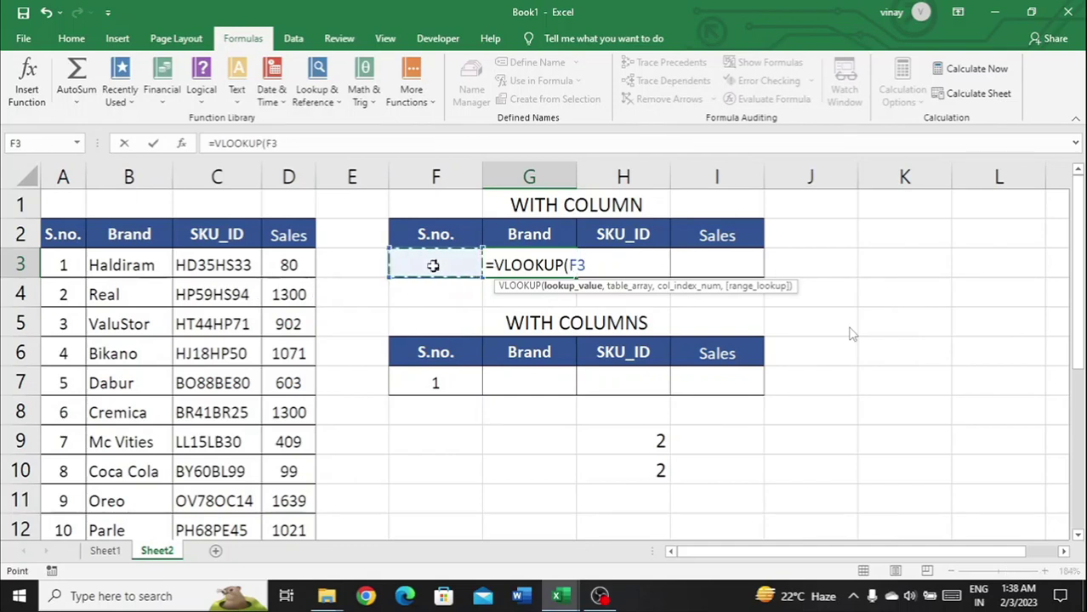
key(F4)
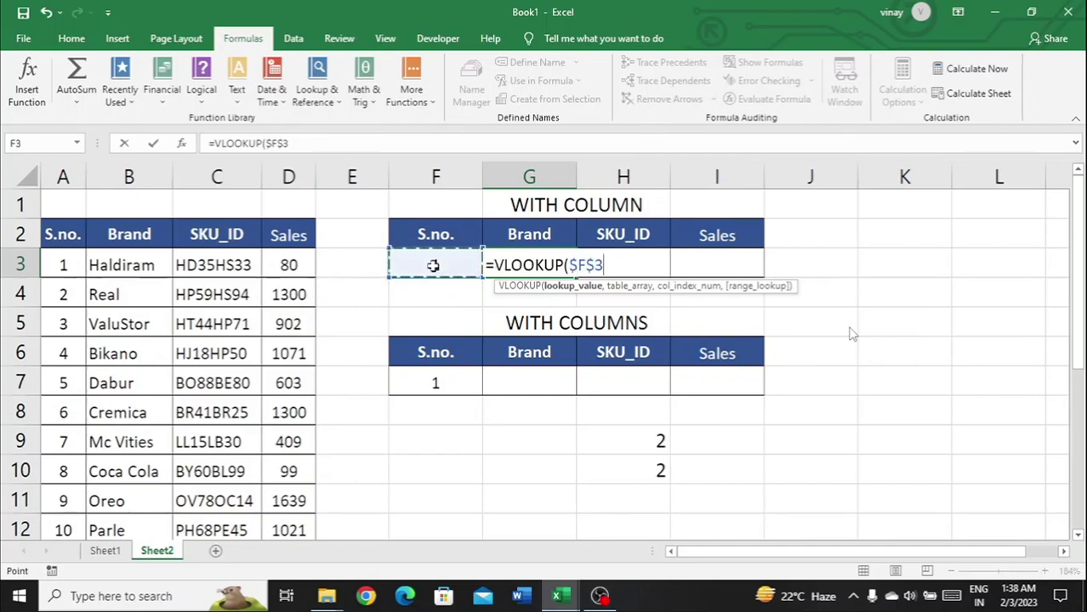
text(,)
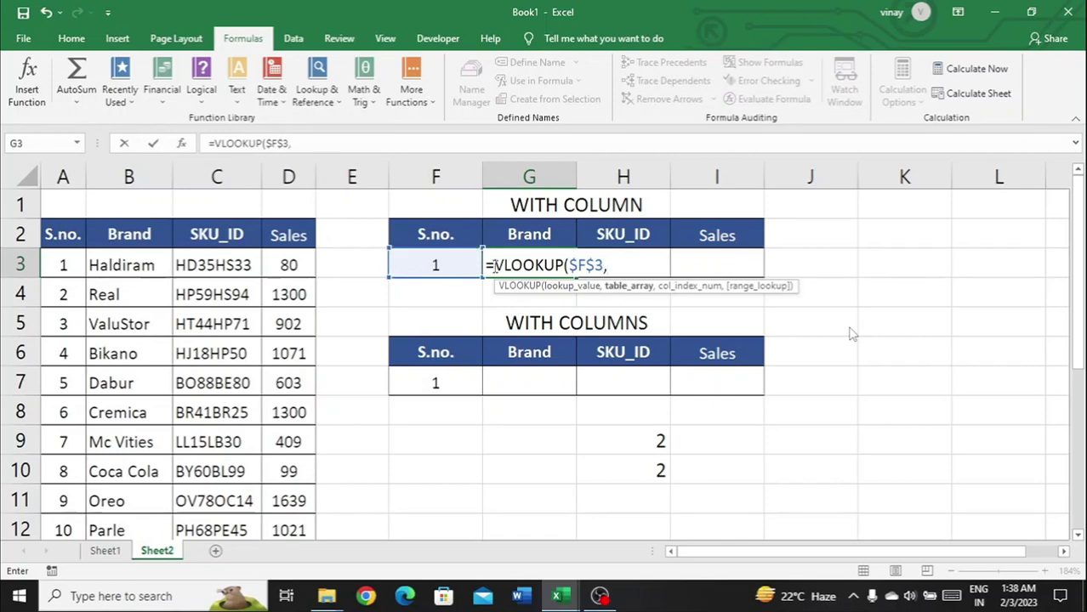
Set the table array of the VLOOKUP in G3 to the source table as $A$2:$D$12.
click(62, 238)
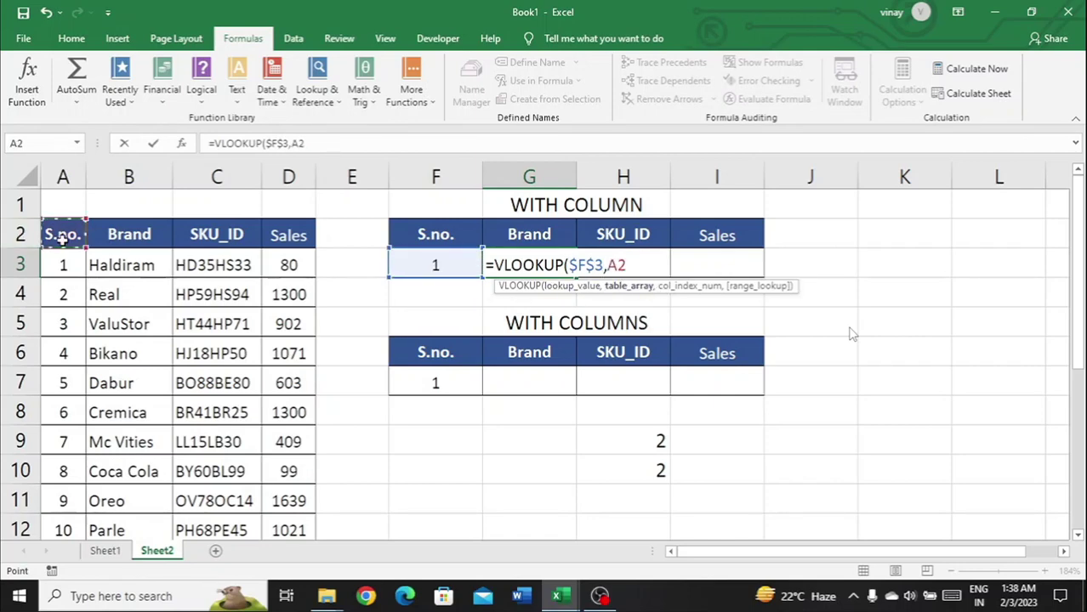
drag(63, 238, 297, 523)
key(F4)
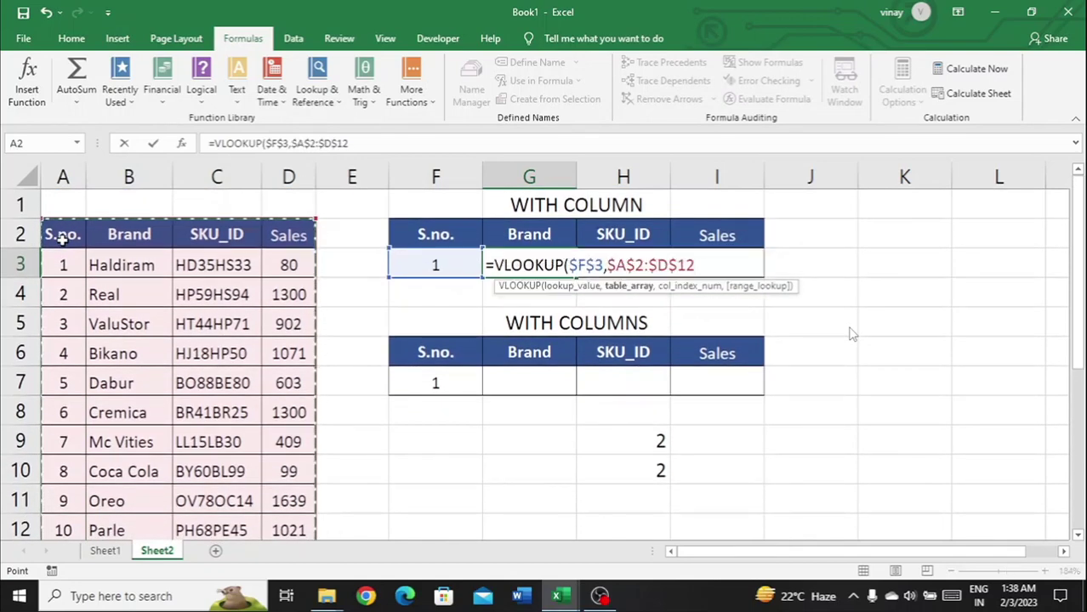
text(,)
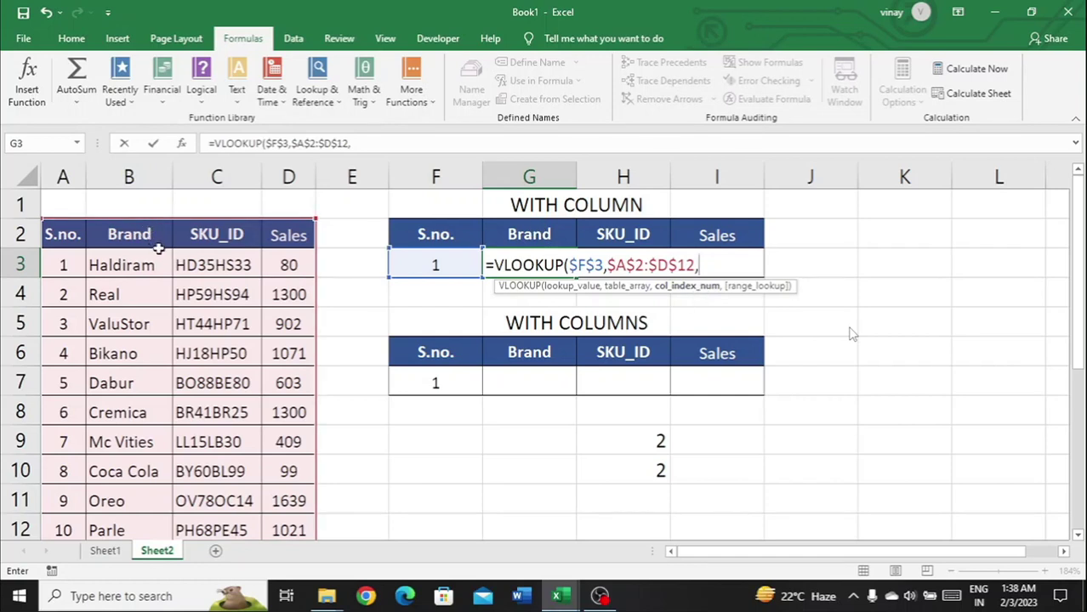
Complete the VLOOKUP in G3 with COLUMN(B2) as the column index and 0 for an exact match.
text(c)
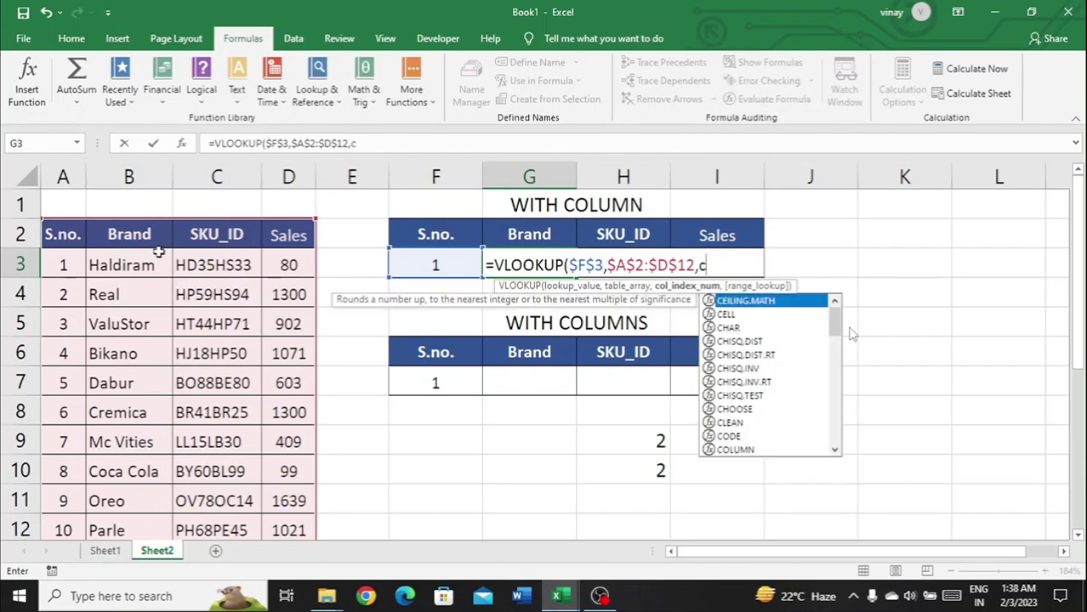
text(olumn)
key(Tab)
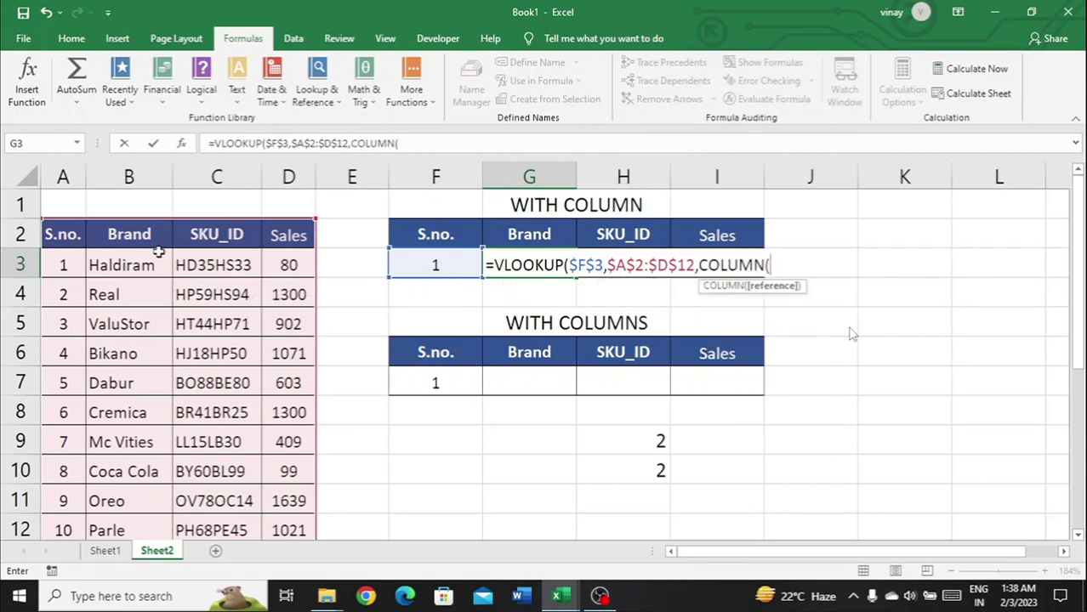
click(124, 242)
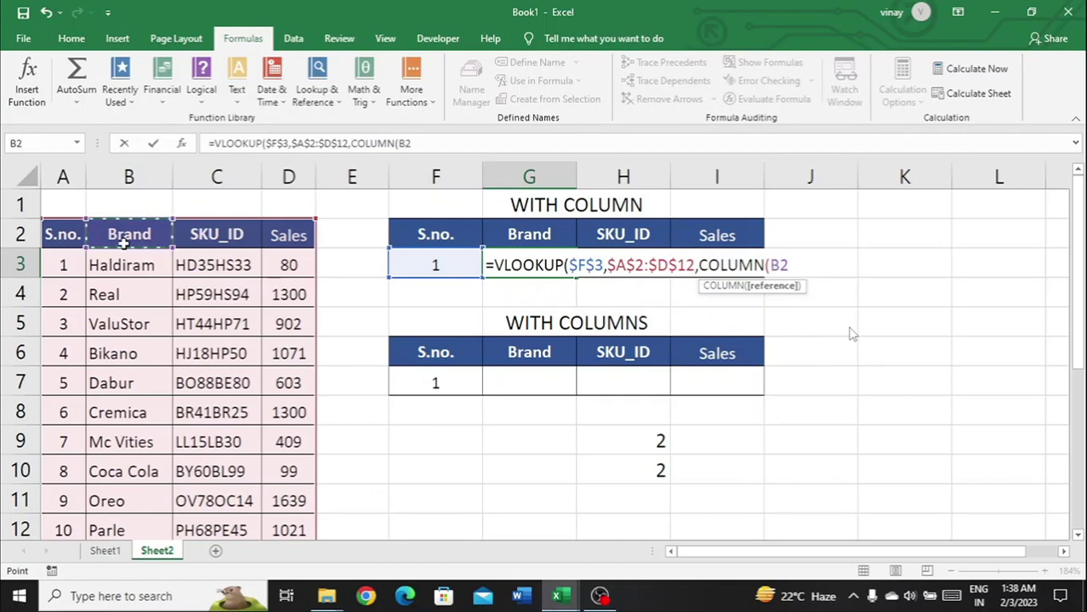
text()m)
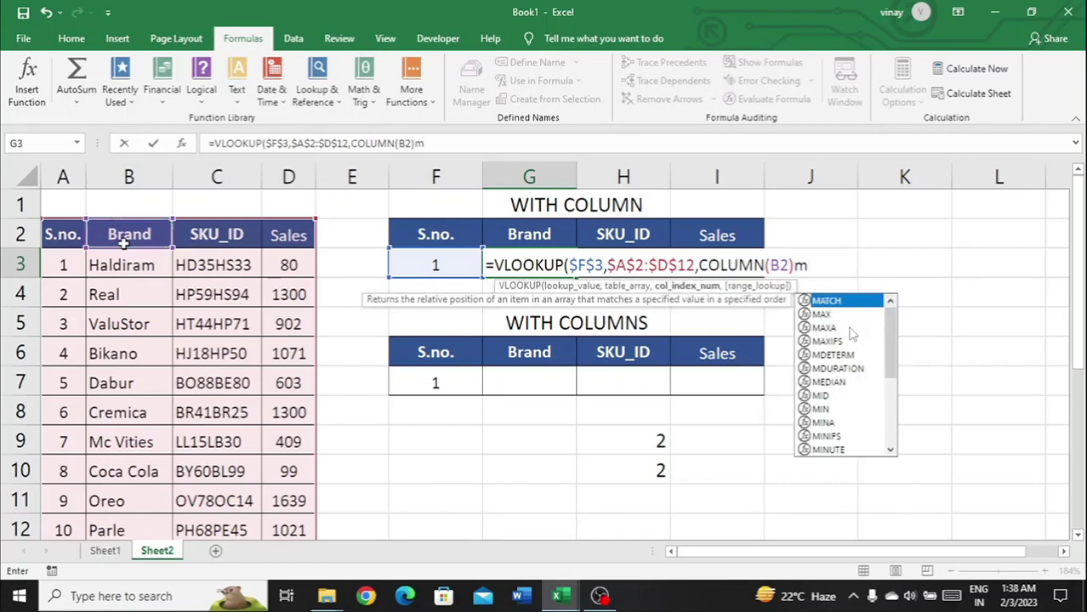
key(BackSpace)
text(,)
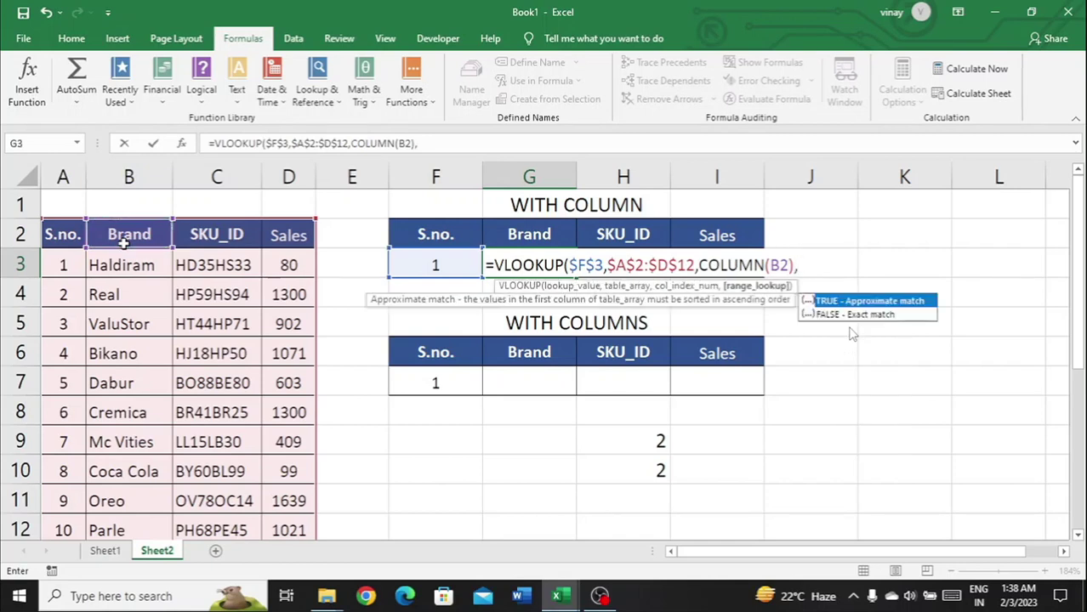
text(0))
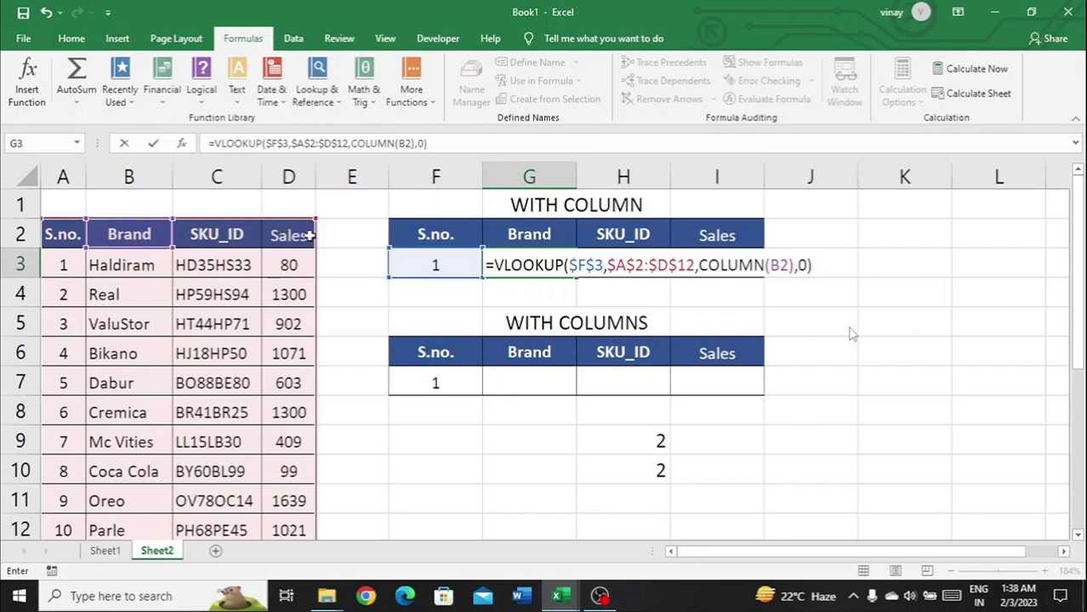
key(Return)
Fill the Brand formula from G3 across the SKU_ID and Sales cells through I3.
key(Up)
key(shift+Right)
key(shift+Right)
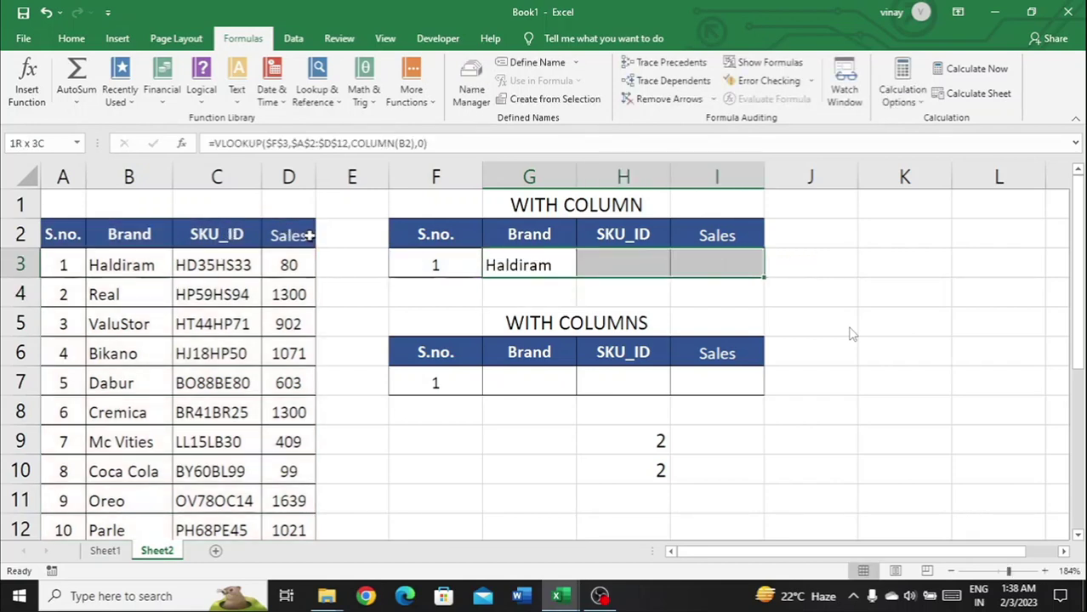
key(ctrl+r)
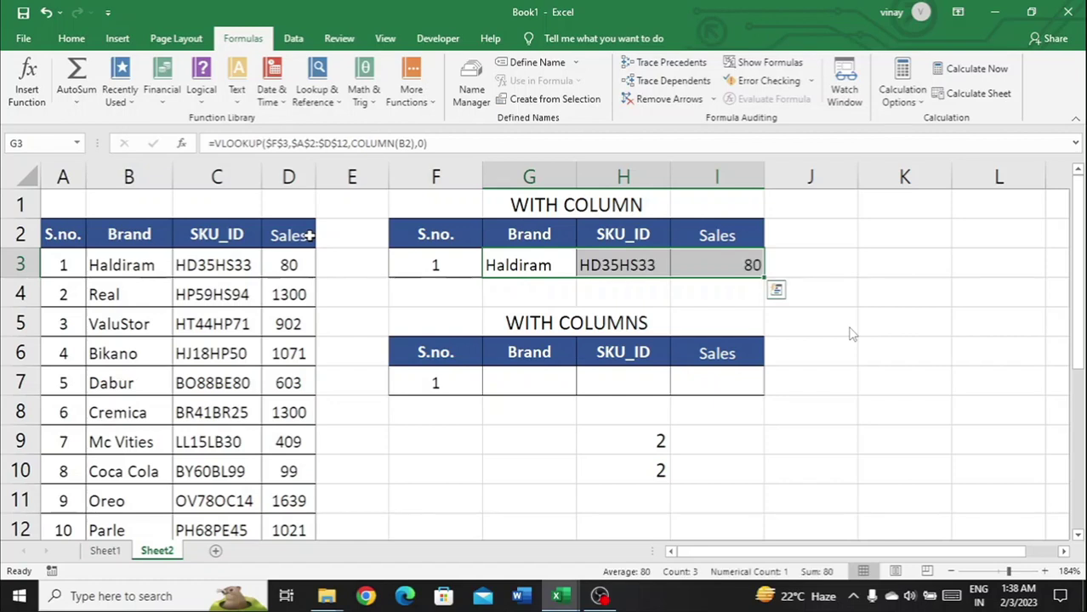
Start a VLOOKUP formula in the WITH COLUMNS table's Brand cell G7 with $F$7 as the lookup value.
key(Down)
key(Down)
key(Down)
key(Down)
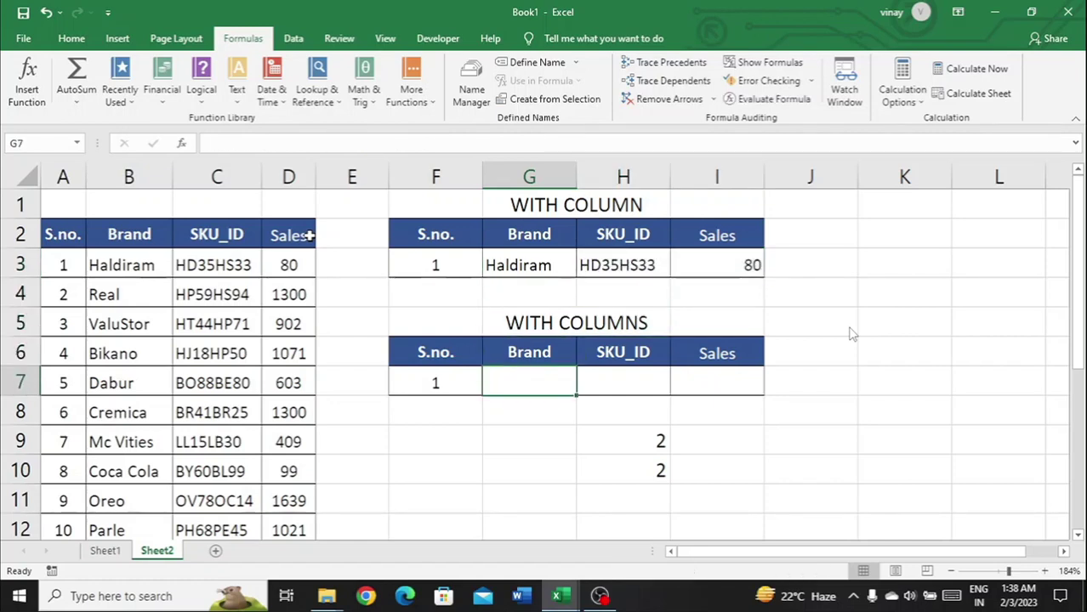
text(=vl)
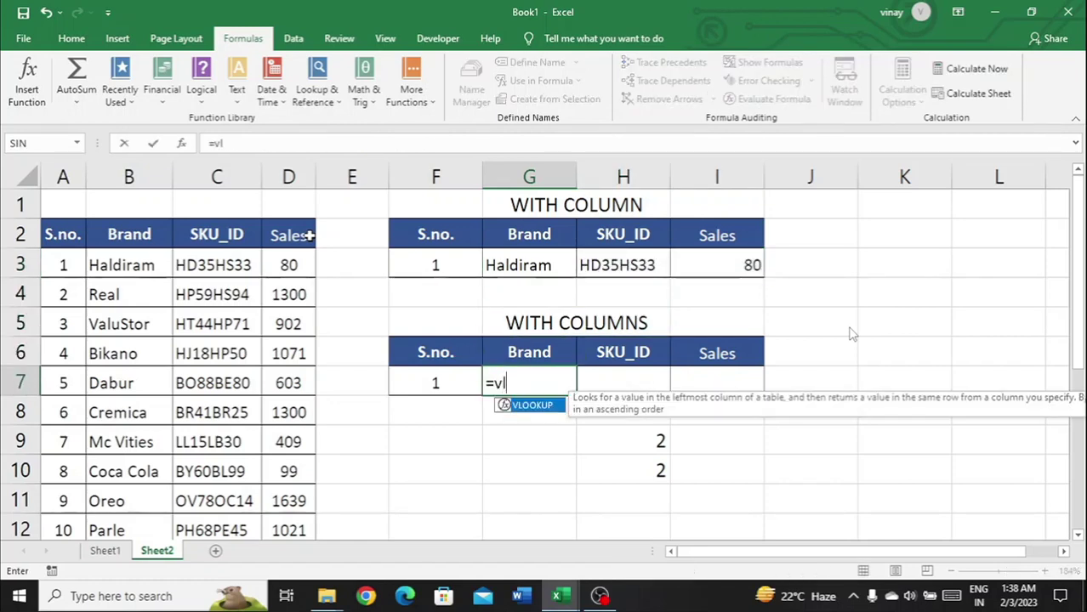
text(ookup)
key(Tab)
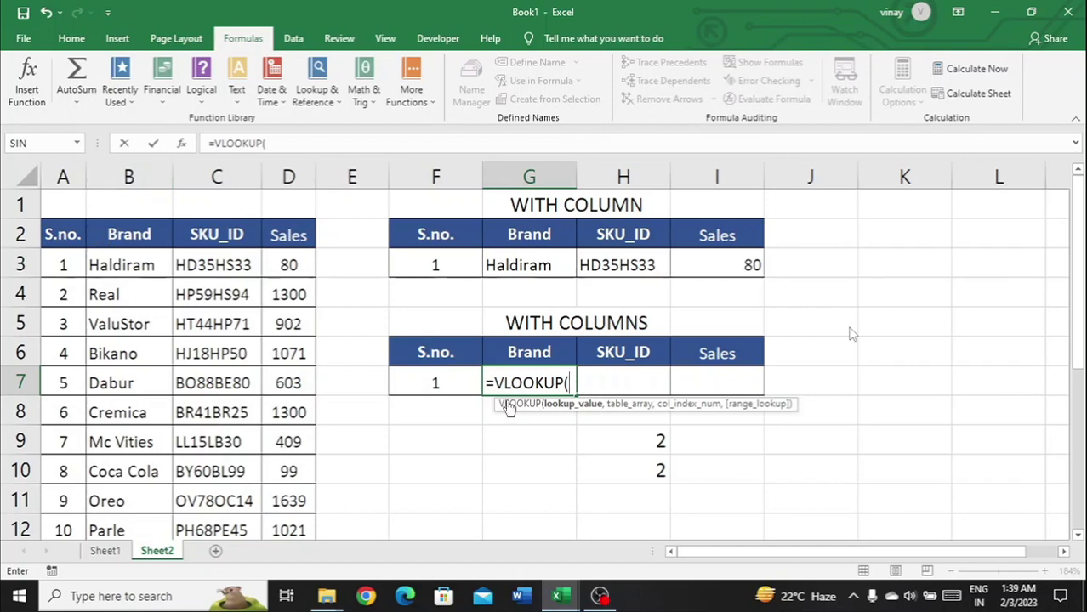
click(454, 383)
key(F5)
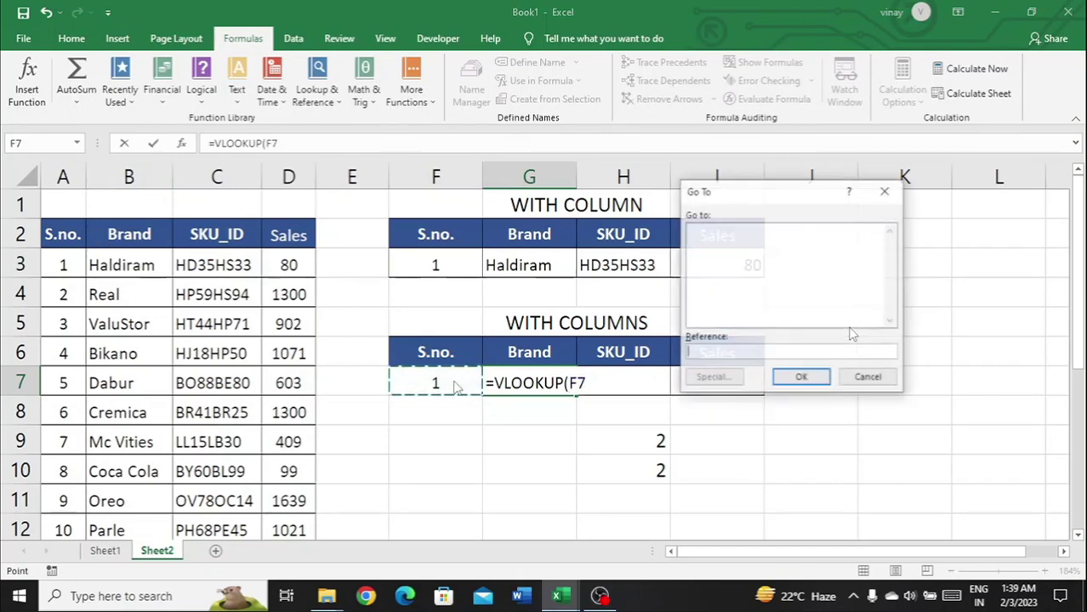
click(885, 191)
key(F4)
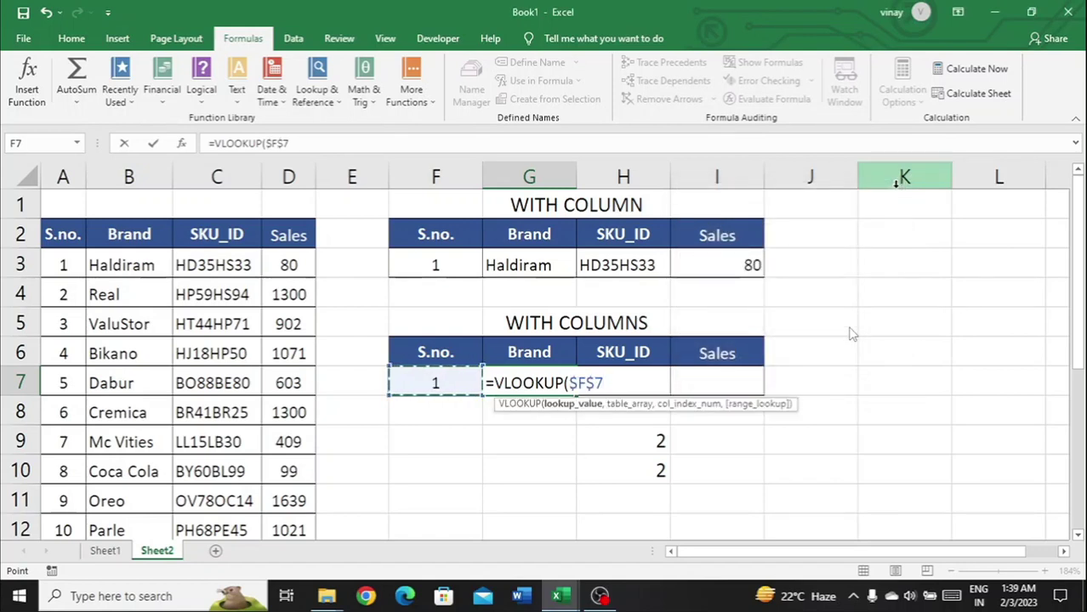
Set the table array of the VLOOKUP in G7 to the source table as $A$2:$D$12.
text(,)
click(83, 228)
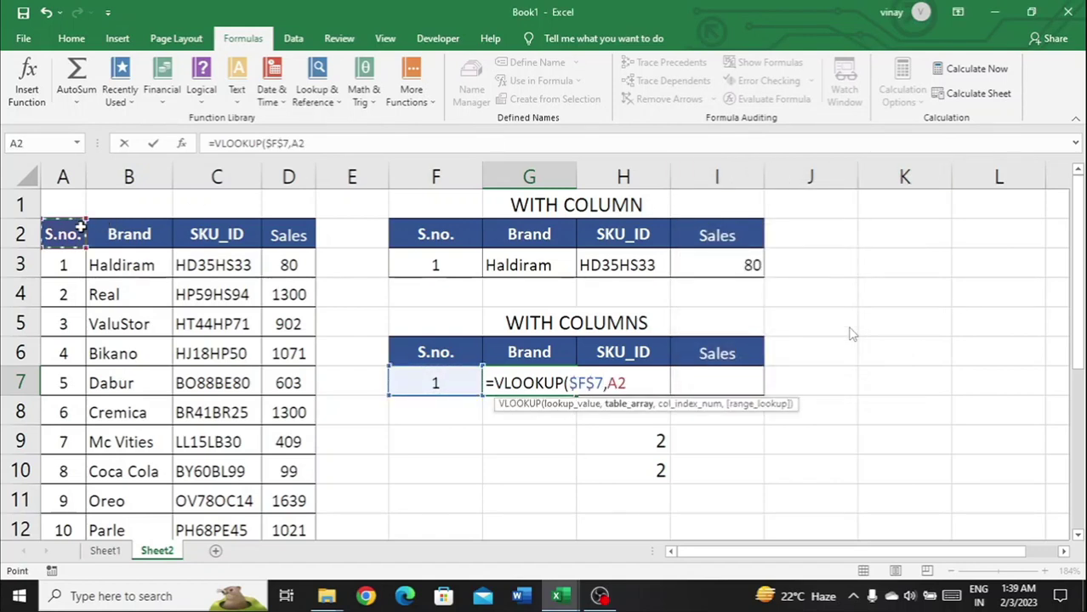
key(ctrl+shift+Down)
key(ctrl+shift+Right)
key(F4)
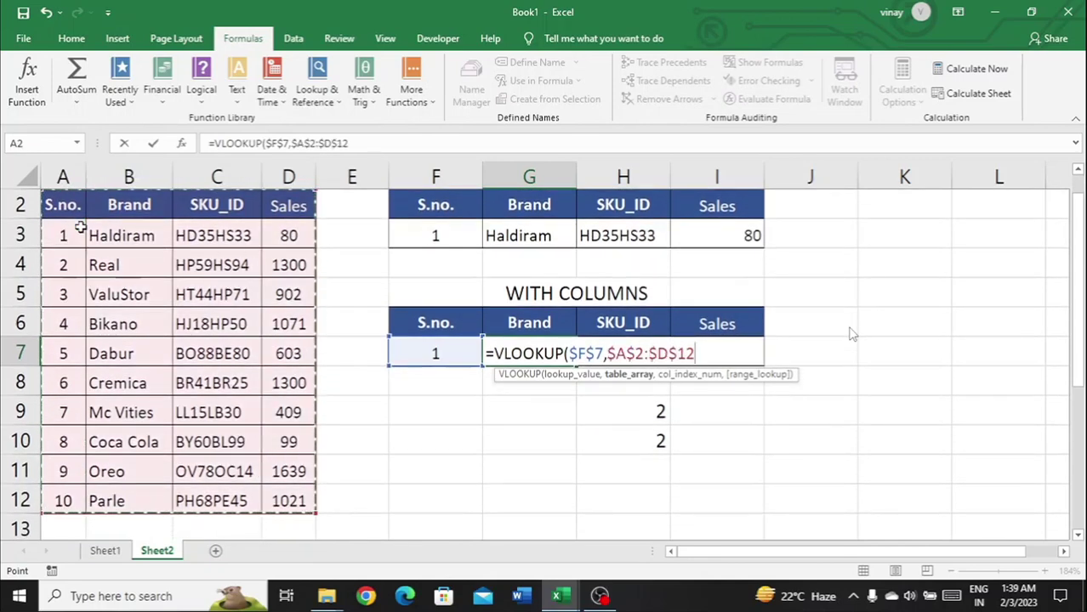
scroll(853, 334, up, 1)
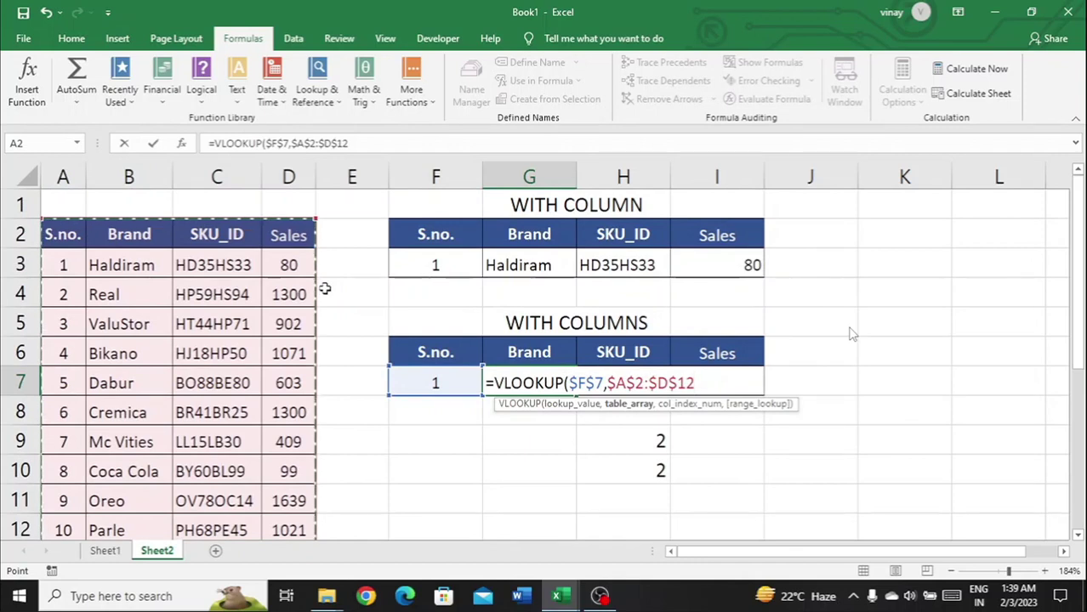
Add a COLUMNS function over A2:B2 as the column index of the VLOOKUP in G7.
text(,)
text(co)
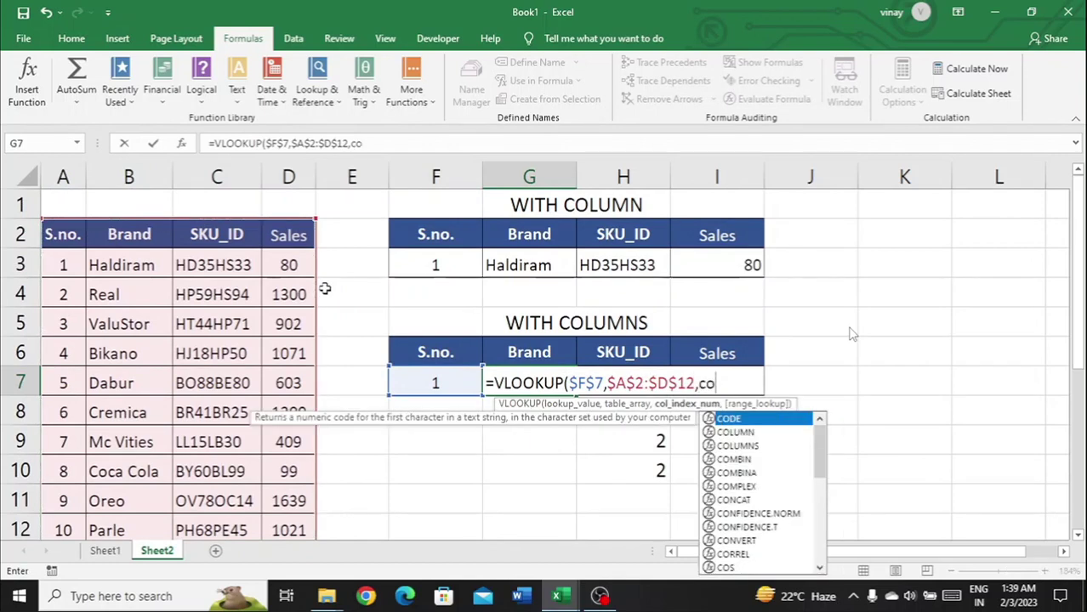
text(liumns)
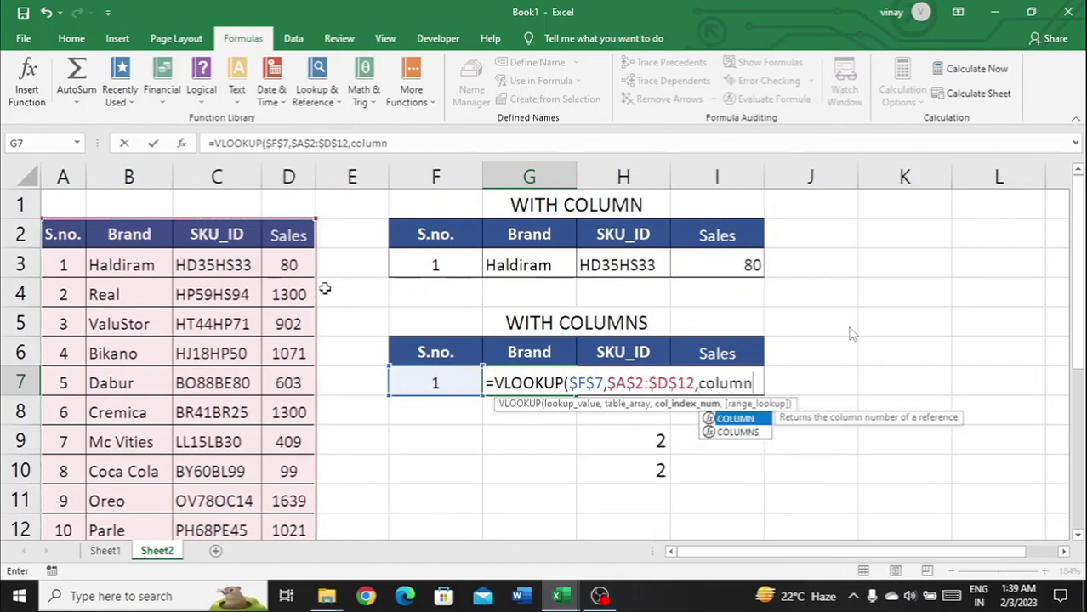
key(Tab)
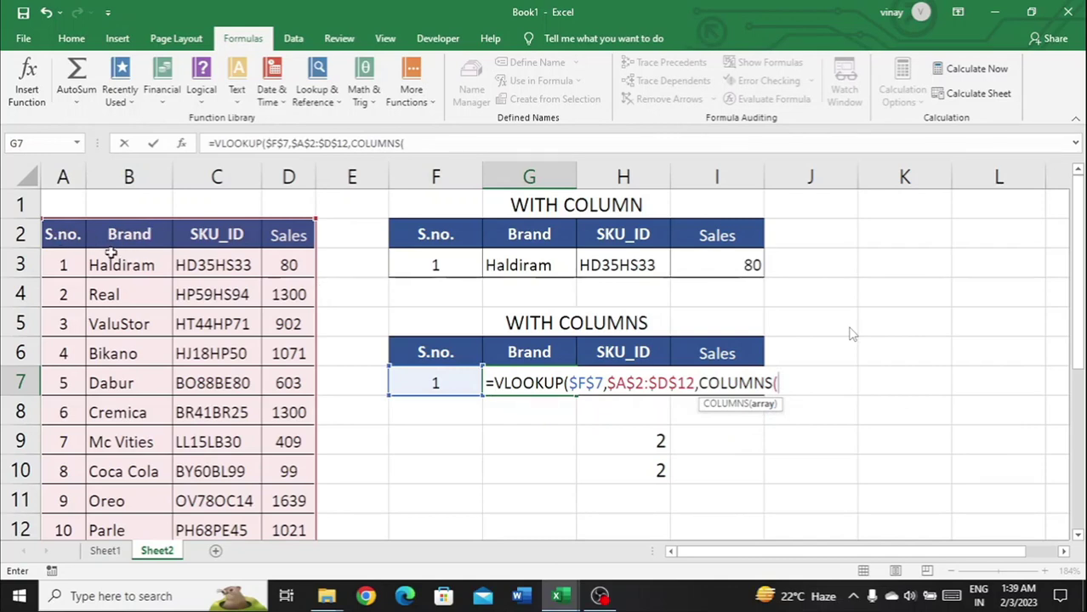
click(61, 236)
key(Right)
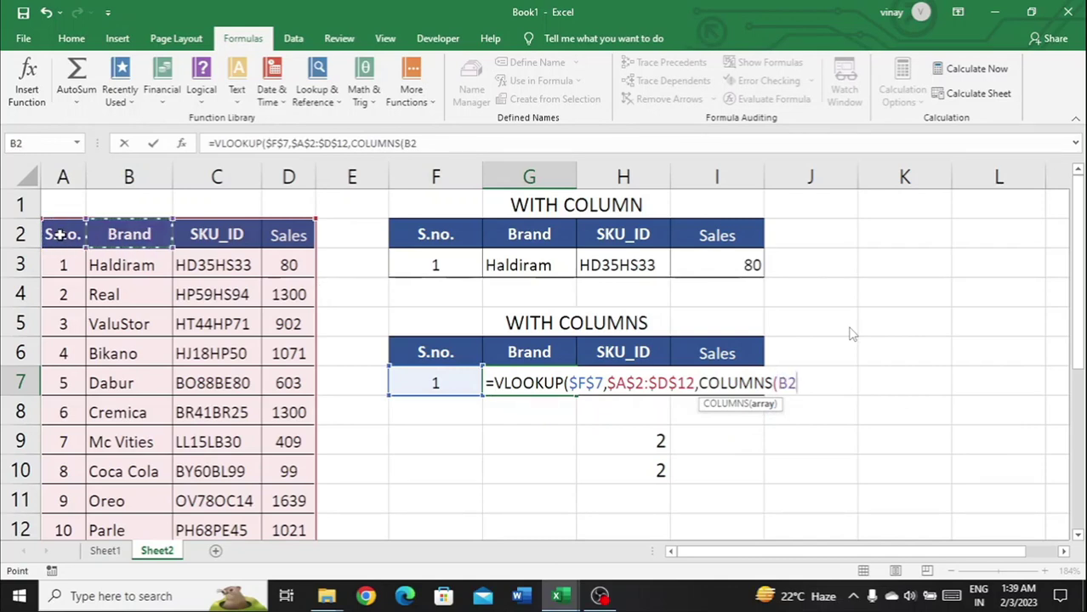
key(shift+Left)
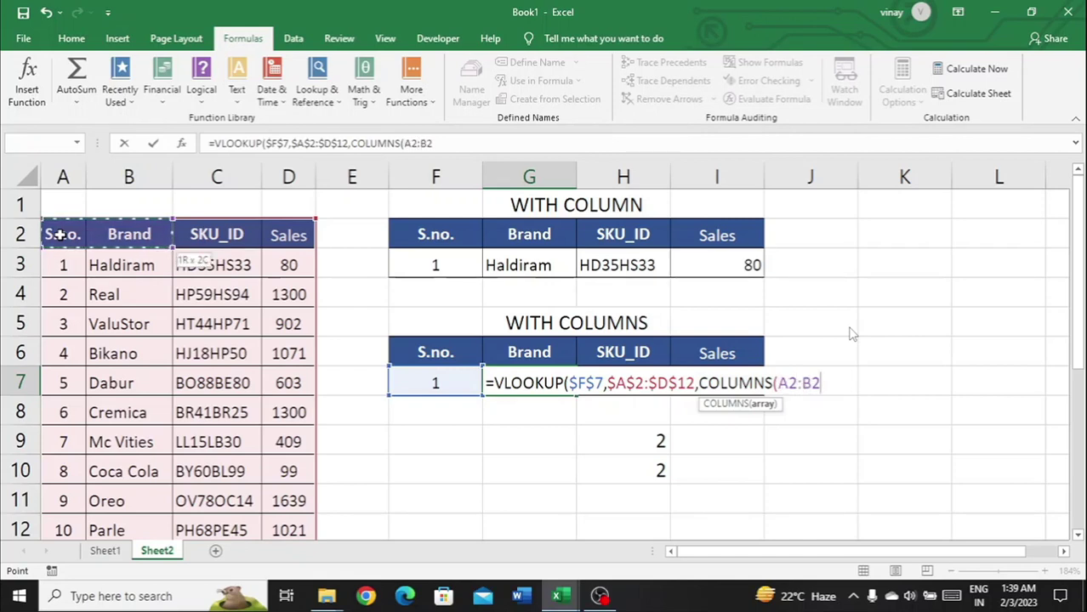
Make the starting reference of the COLUMNS range in G7 absolute as $A$2, leaving B2 relative.
key(F2)
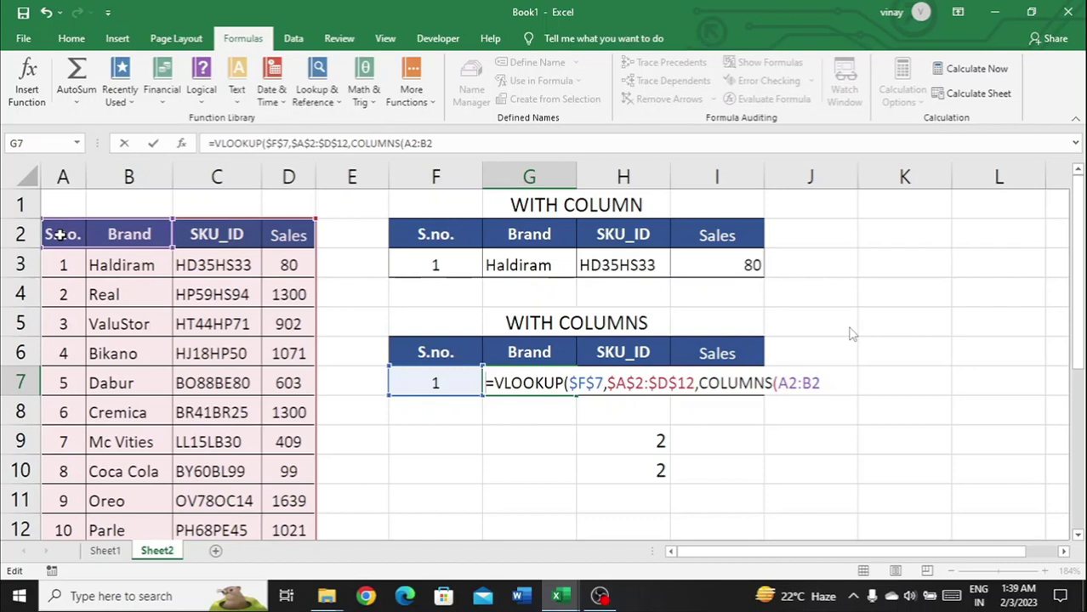
key(ctrl+Right)
key(ctrl+Right)
key(ctrl+Right)
key(ctrl+Right)
key(ctrl+Right)
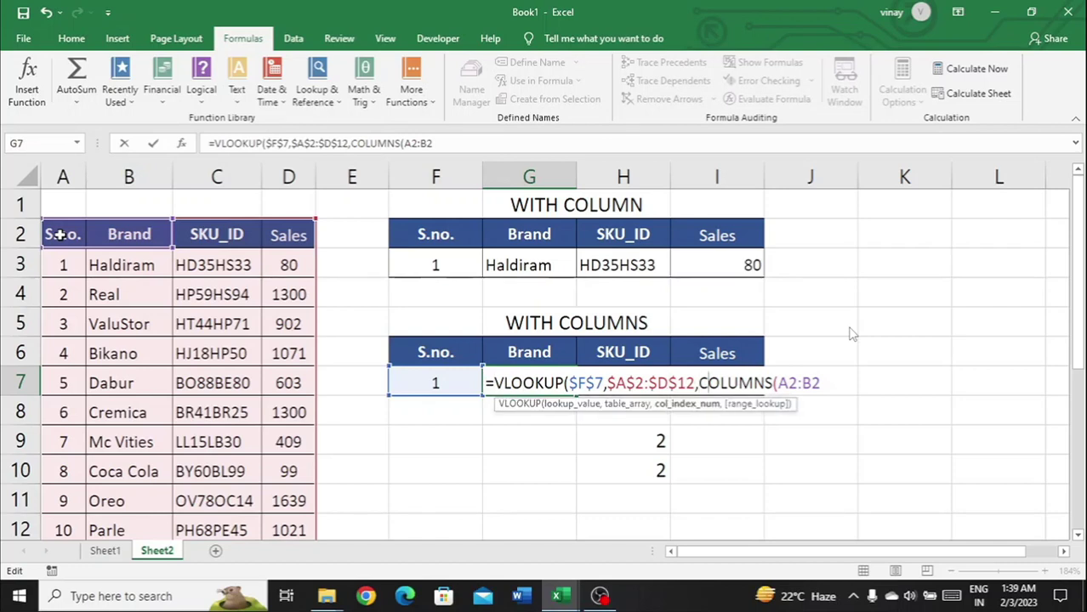
key(F4)
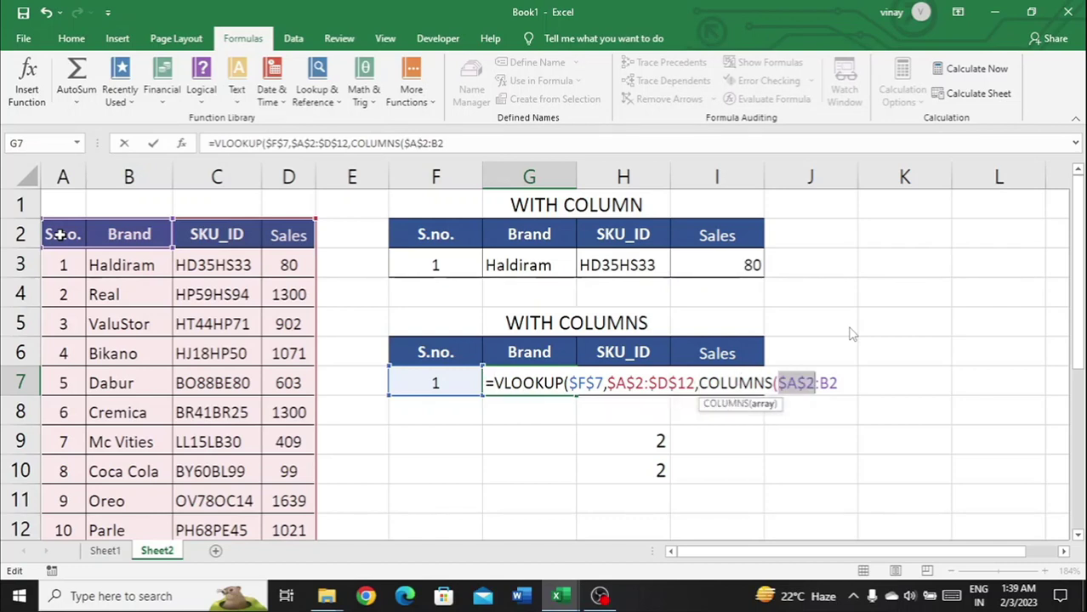
Close the COLUMNS function and finish the VLOOKUP in G7 with 0 for an exact match.
key(Right)
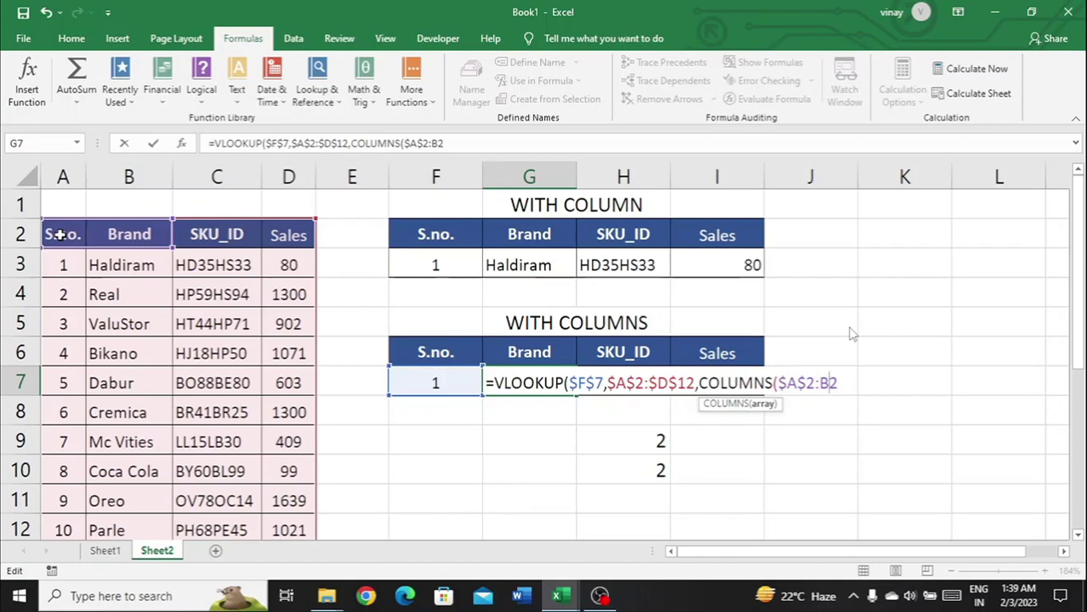
text())
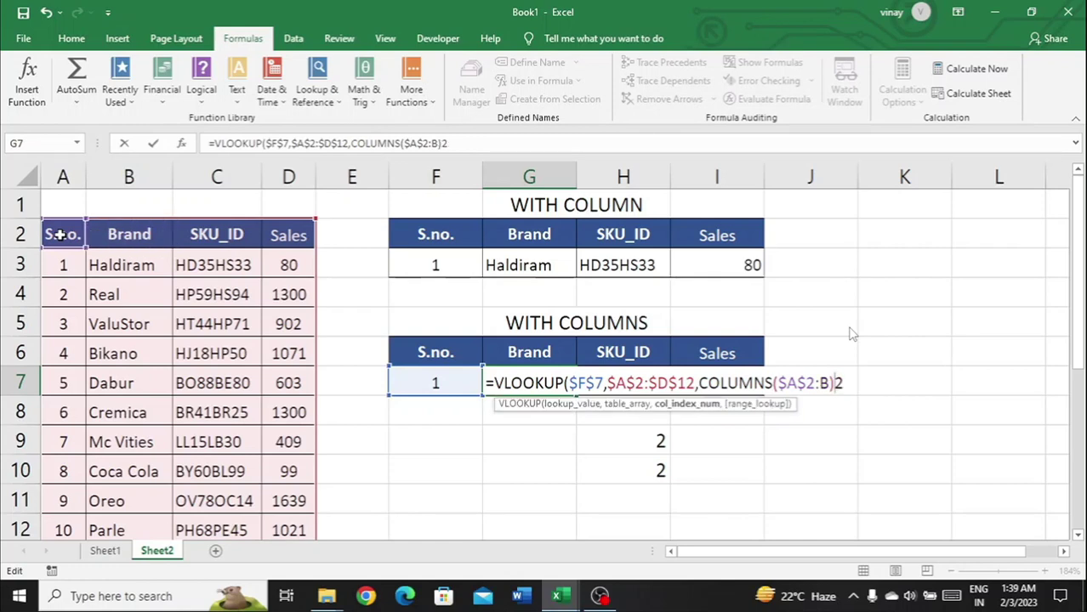
key(BackSpace)
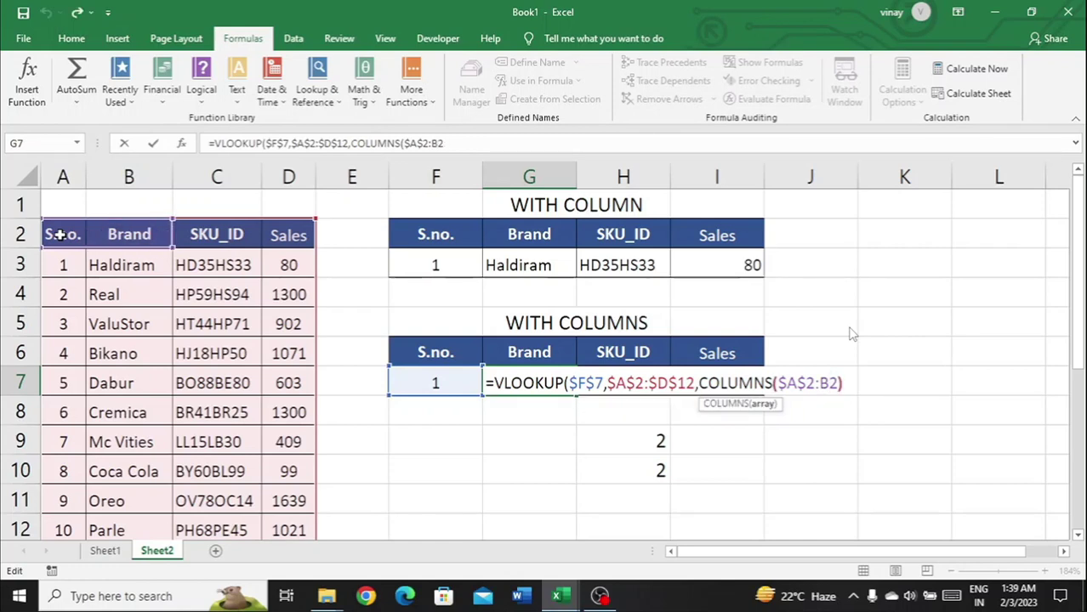
text())
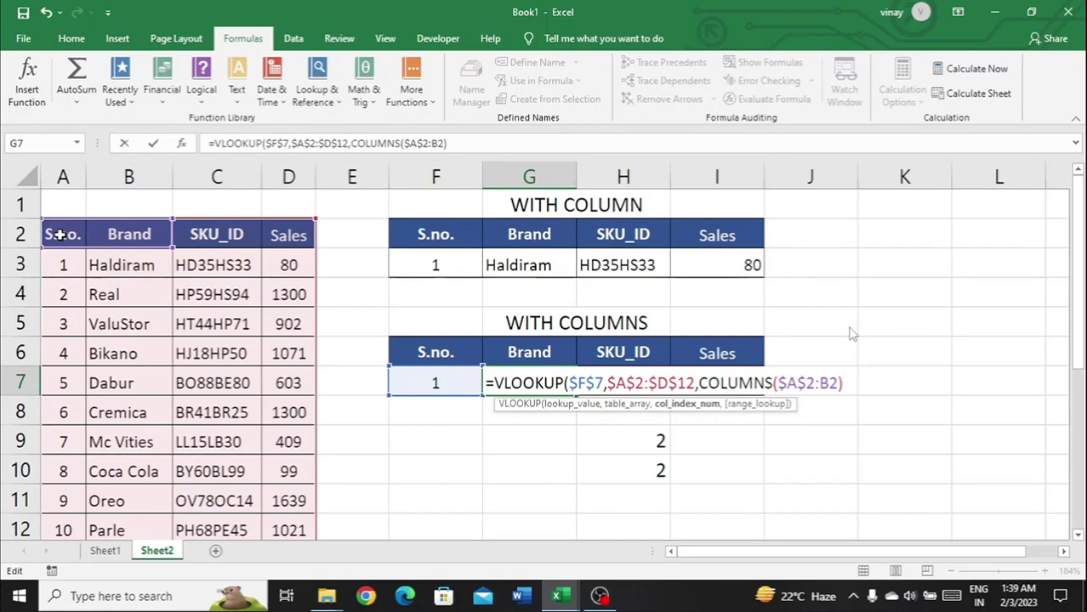
text(,0))
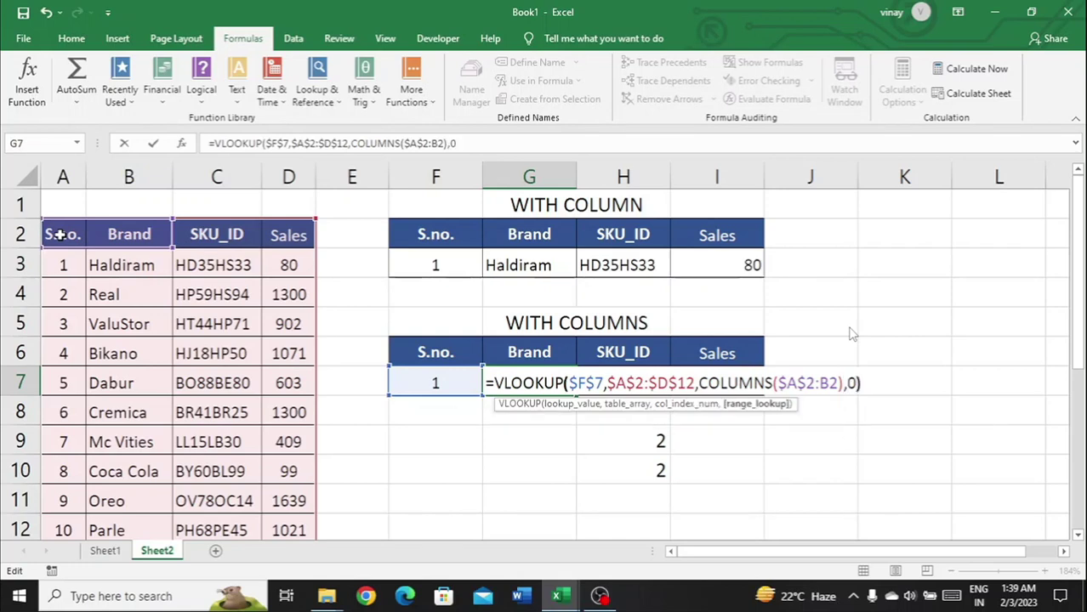
key(Return)
Fill the Brand formula from G7 across the SKU_ID and Sales cells through I7.
key(Up)
key(shift+Right)
key(shift+Right)
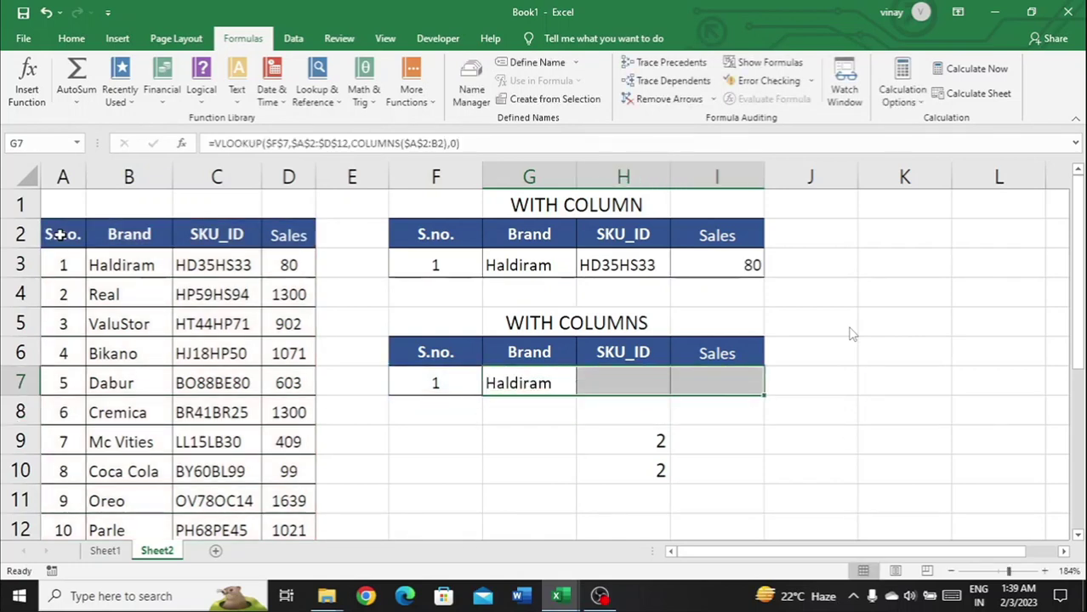
key(ctrl+r)
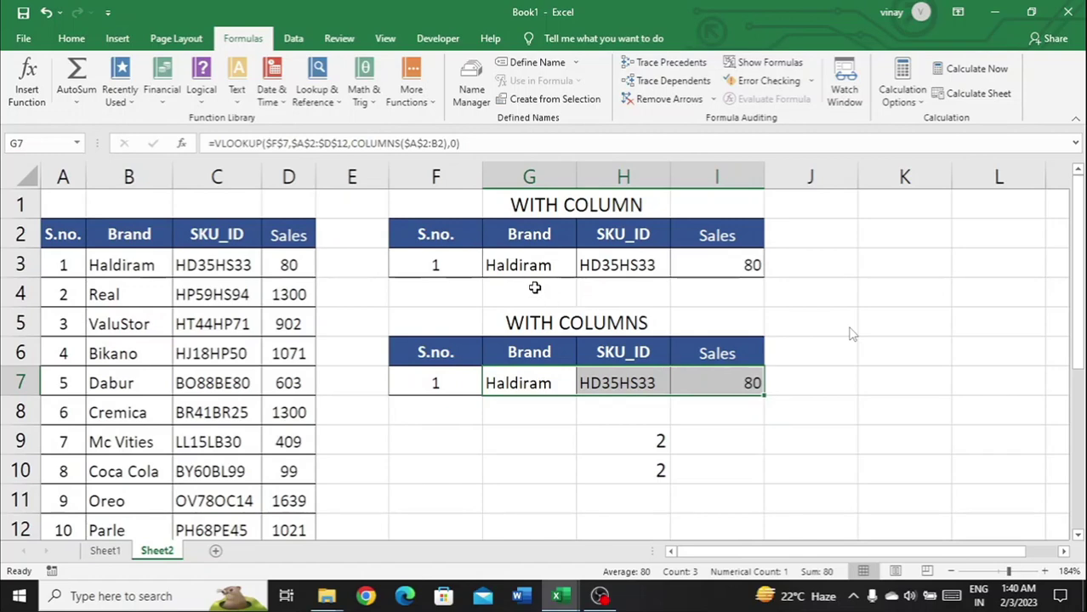
On Sheet1, clear the example formulas in L4:M7 below the row and rows headings.
click(100, 551)
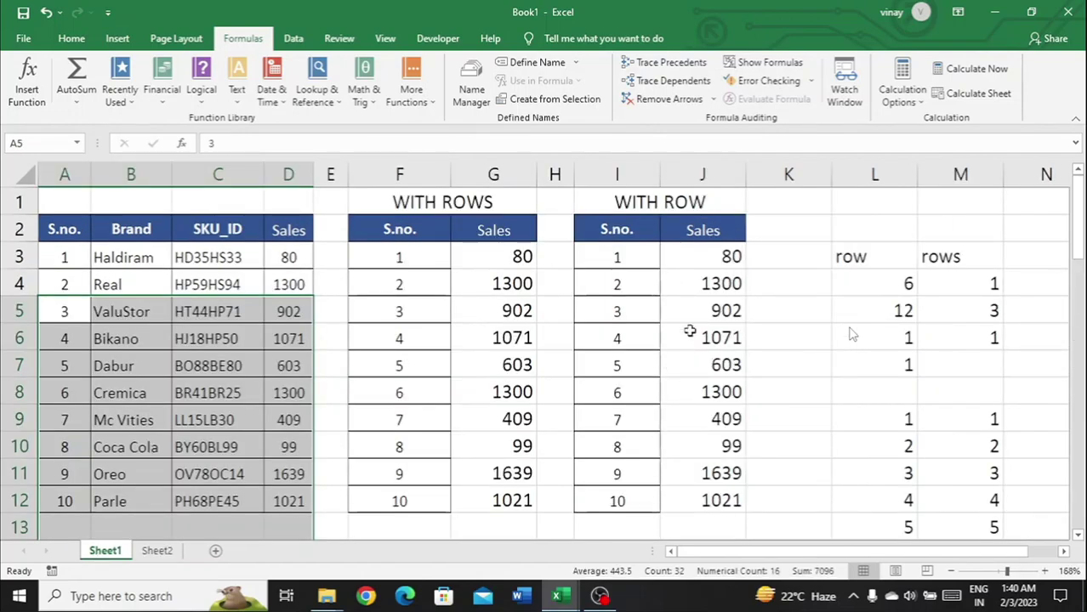
click(780, 252)
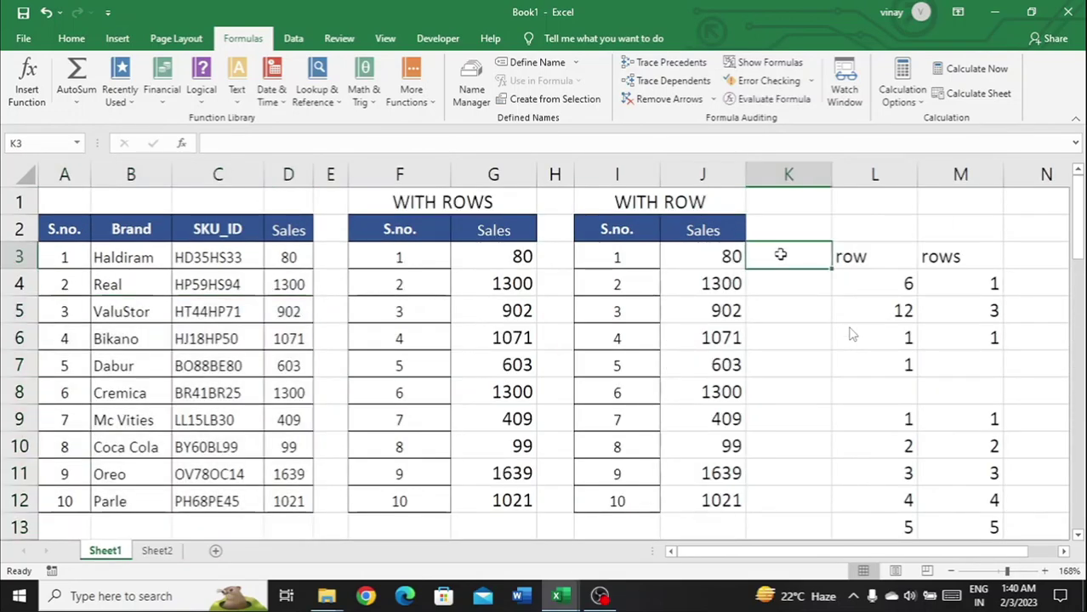
key(Down)
key(Down)
key(Right)
key(Up)
key(shift+Down)
key(shift+Down)
key(shift+Down)
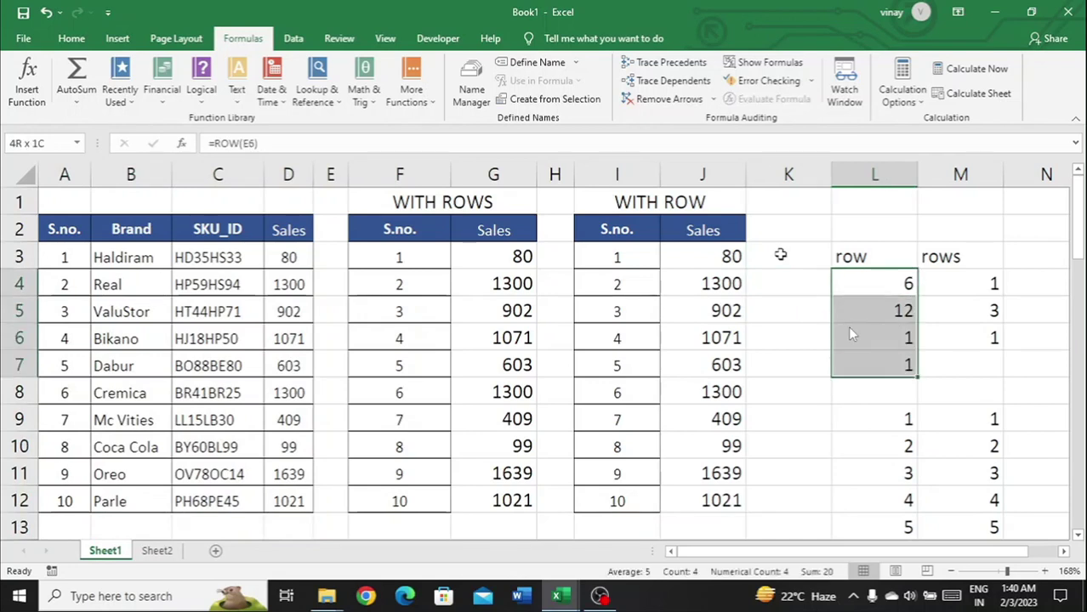
key(shift+Right)
key(Delete)
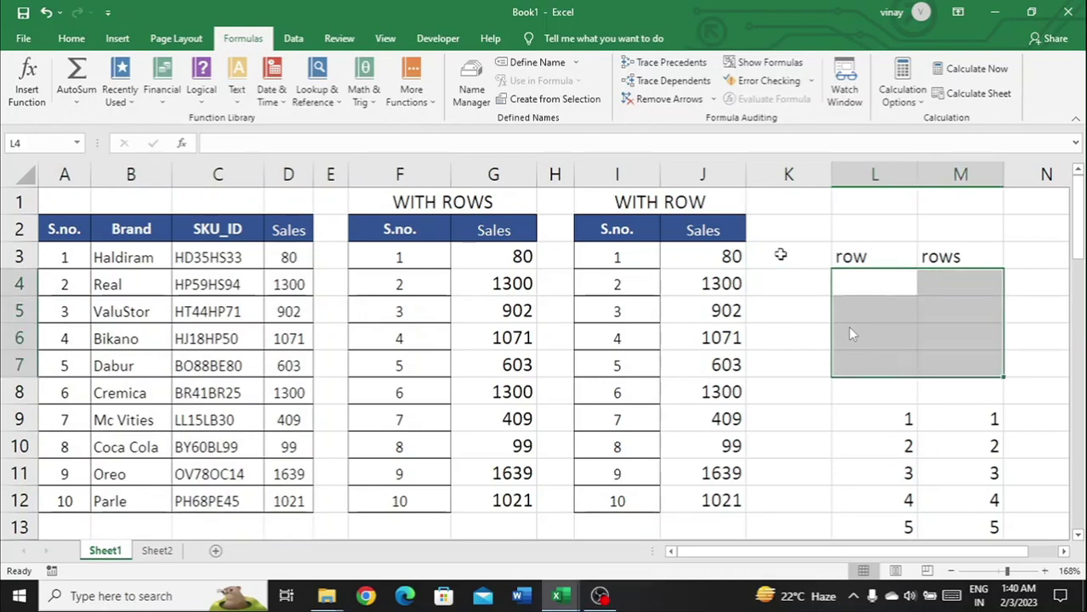
Begin a VLOOKUP formula in K3 with the ROWS function as its lookup value.
click(780, 255)
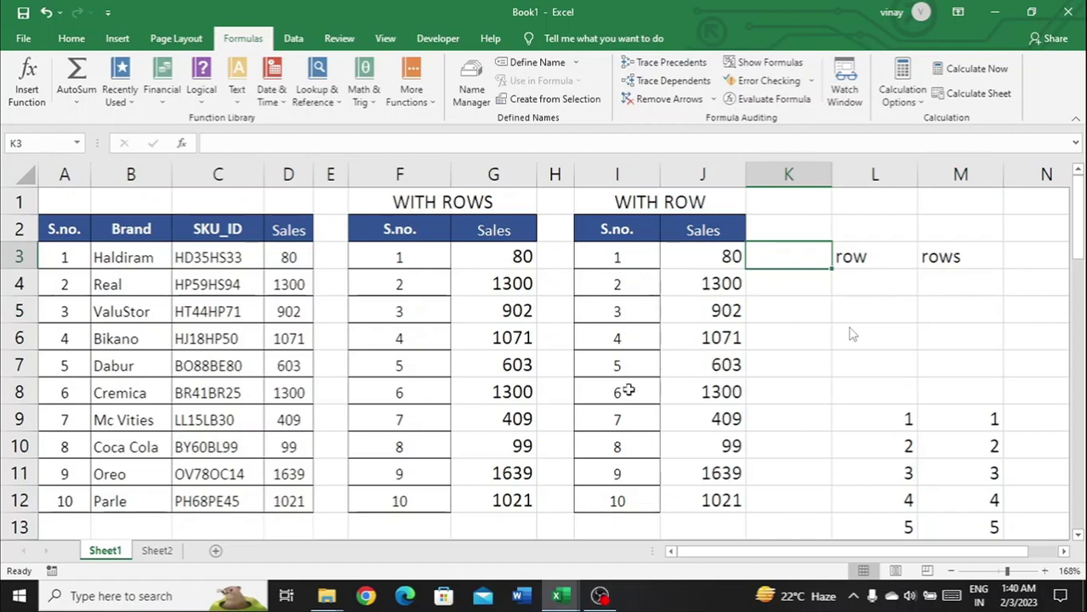
text(=)
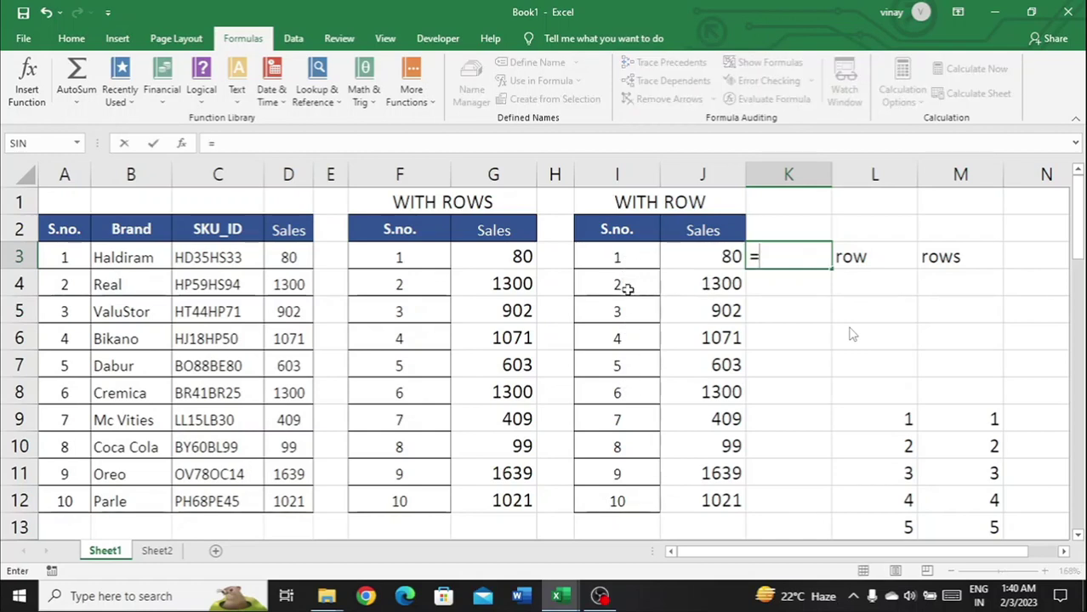
text(vlooku)
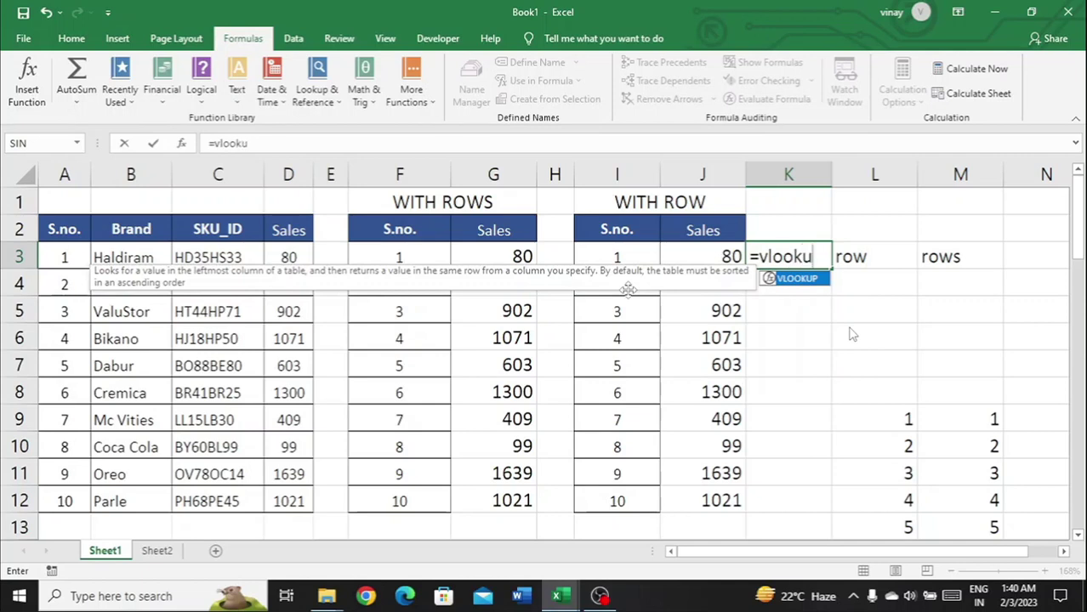
text(p)
key(Tab)
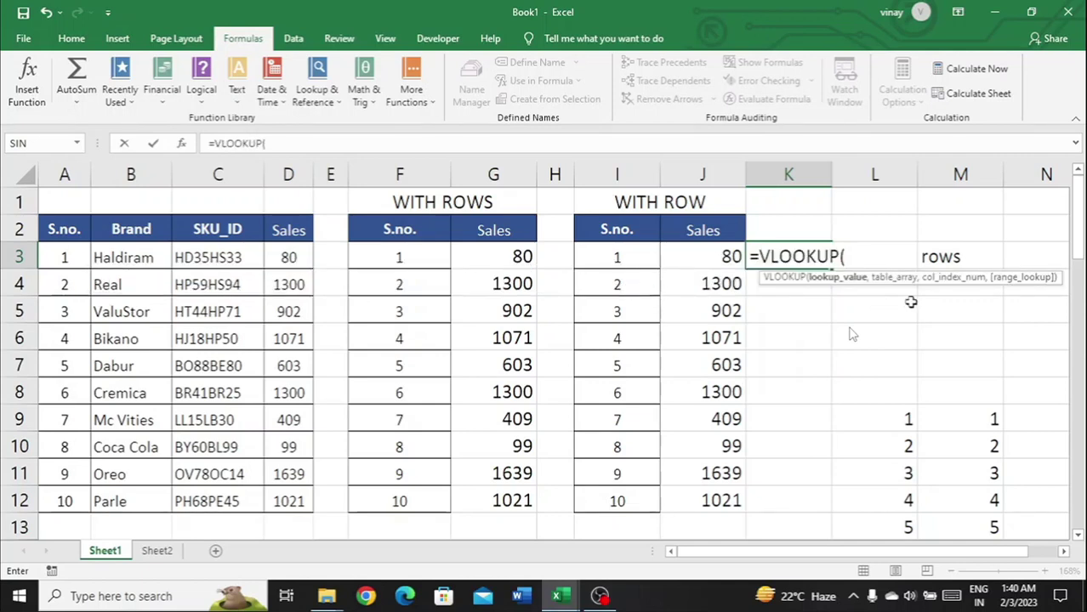
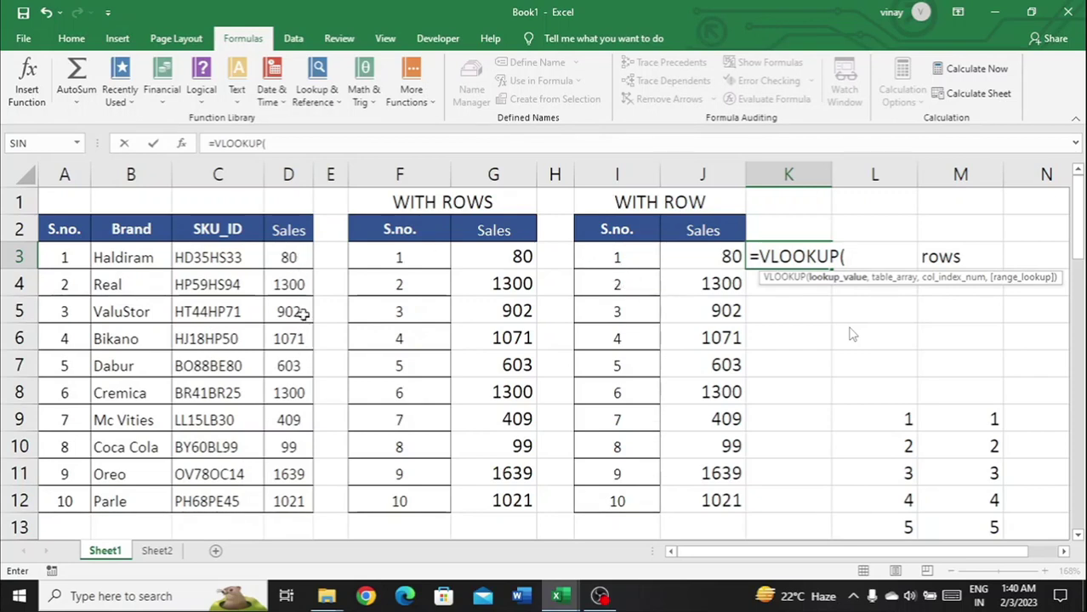
text(rows)
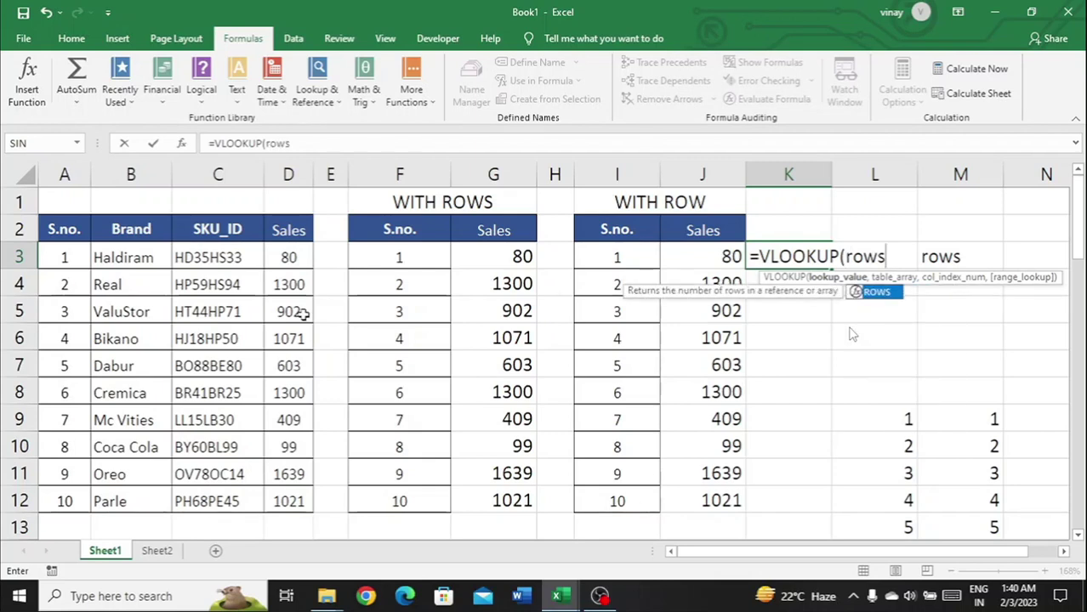
key(Tab)
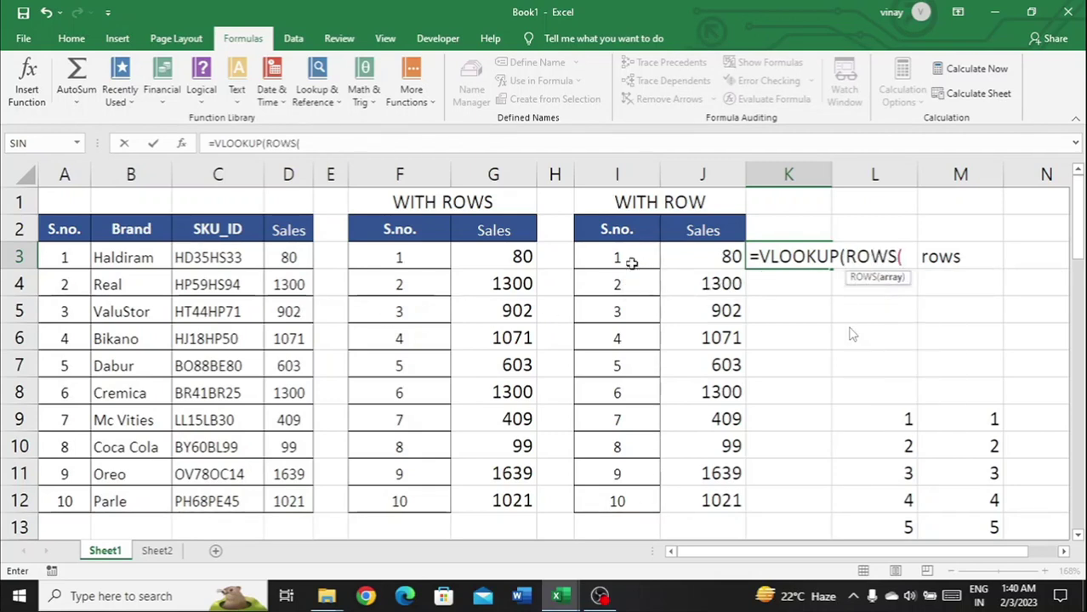
Give ROWS the expanding range $M$3:M3 with only the starting reference absolute, and close the function.
click(961, 251)
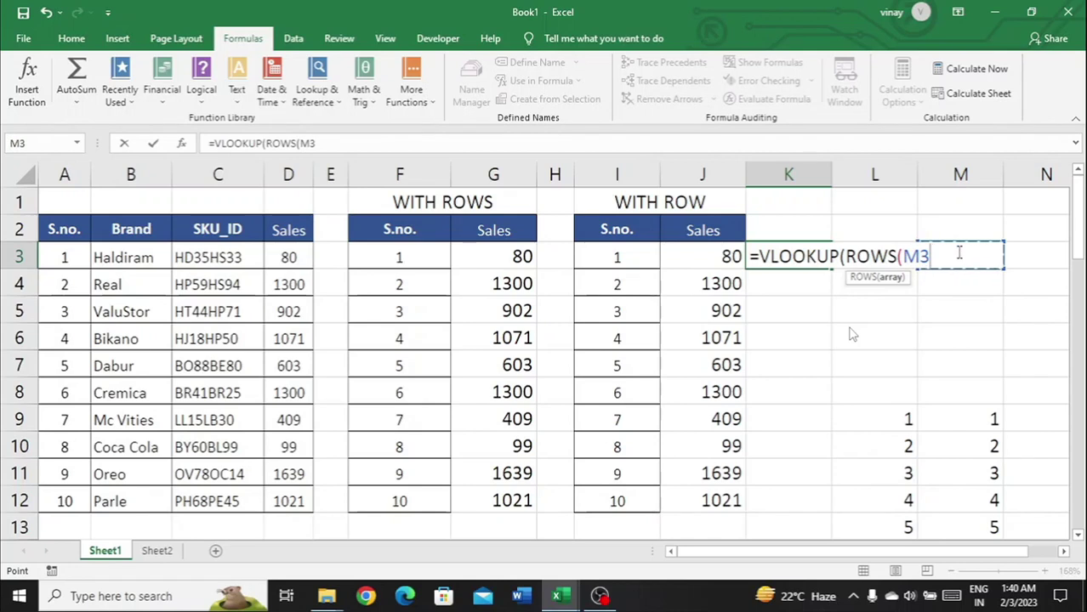
key(F8)
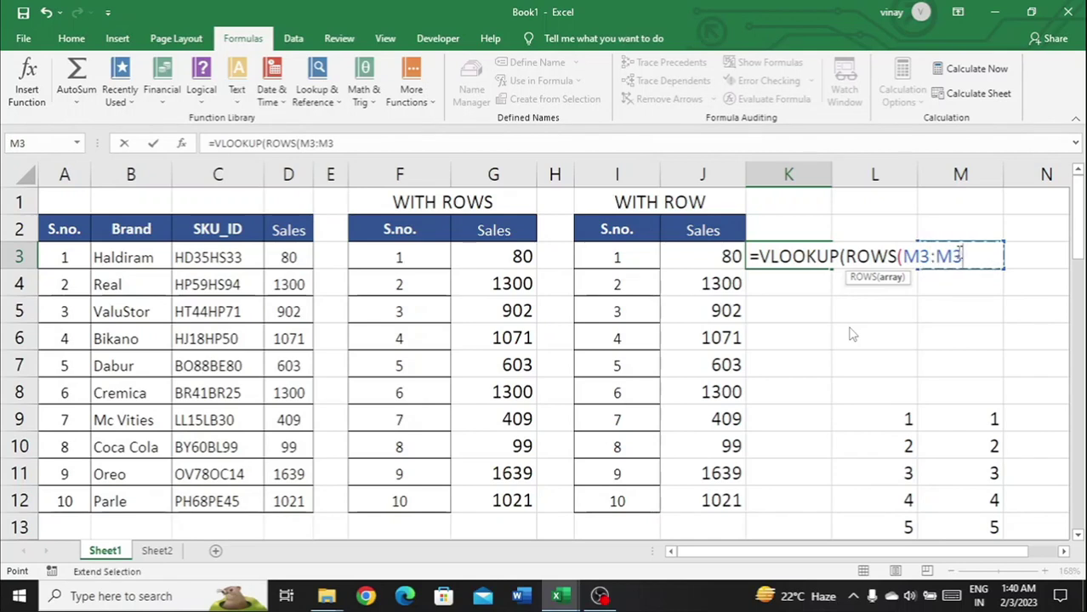
key(Left)
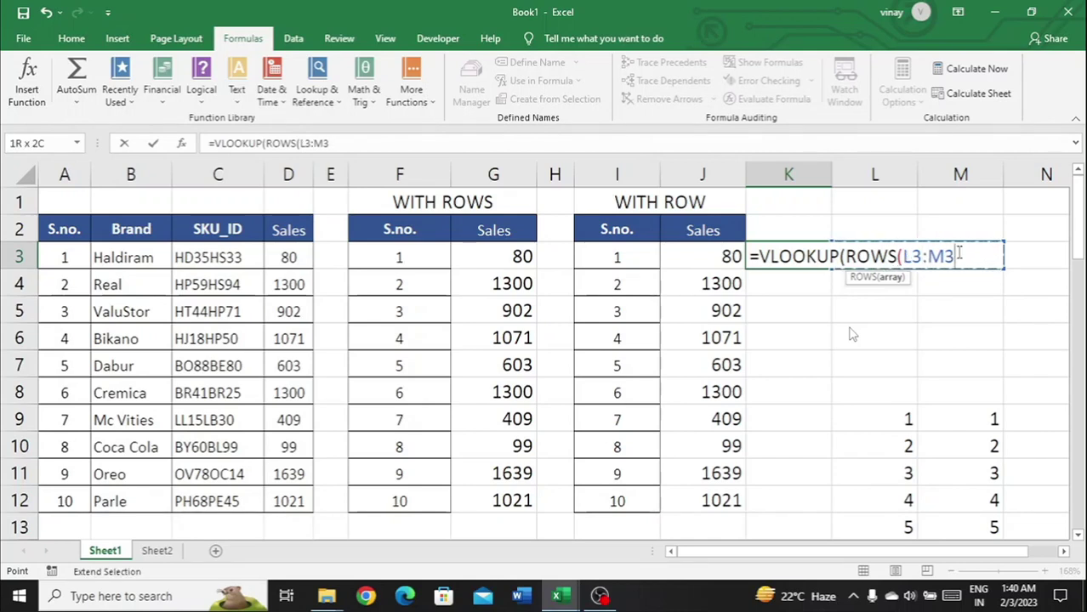
key(Right)
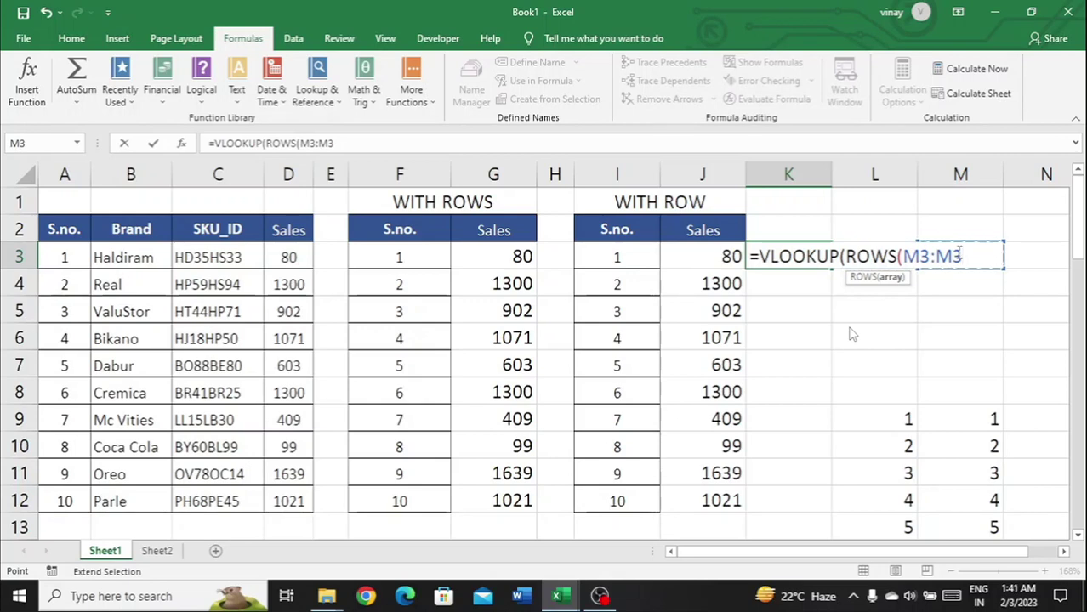
key(F2)
key(Left)
key(Left)
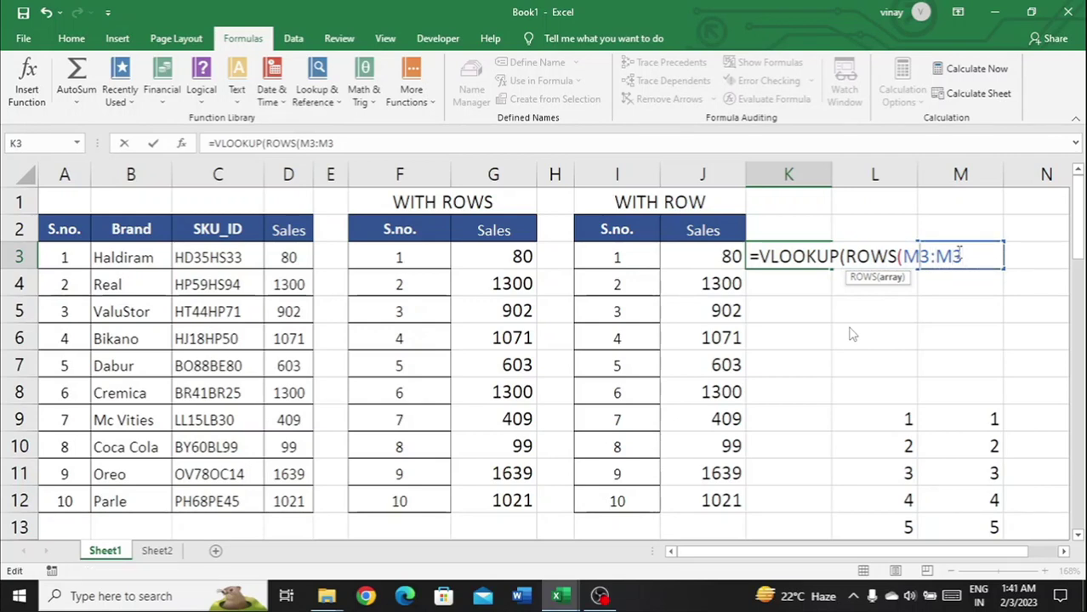
key(F4)
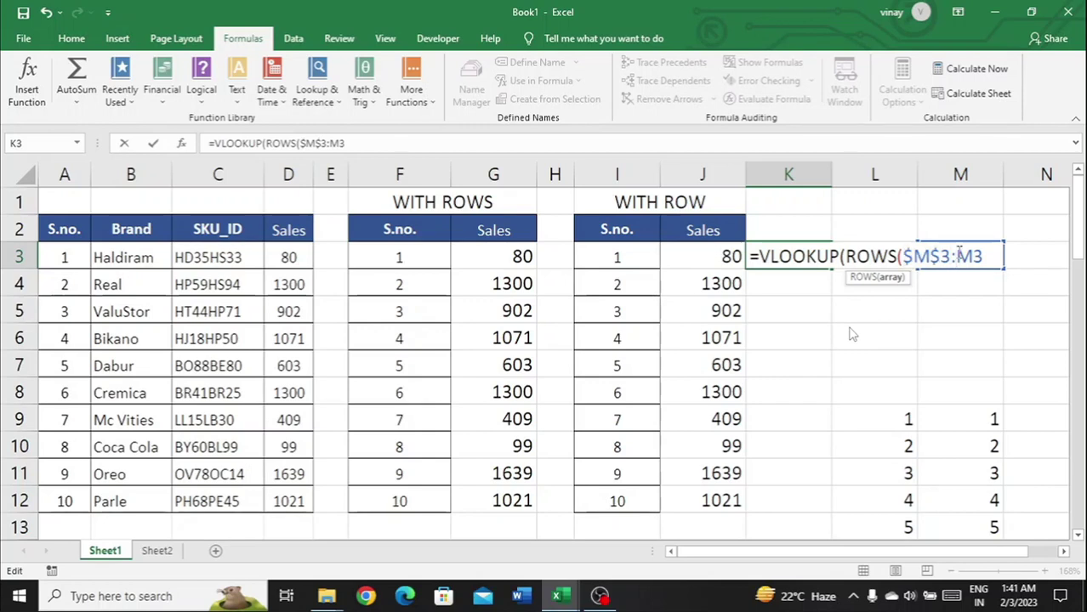
key(Right)
text(),)
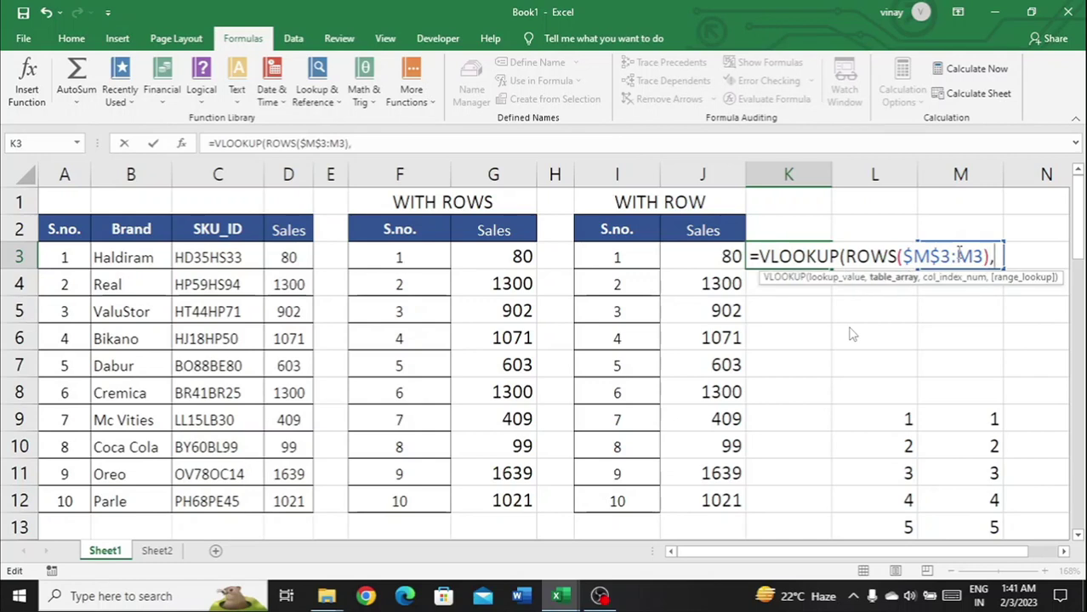
Complete the VLOOKUP in K3 with table range A2:D12, column index 4 and 0 for an exact match.
click(66, 229)
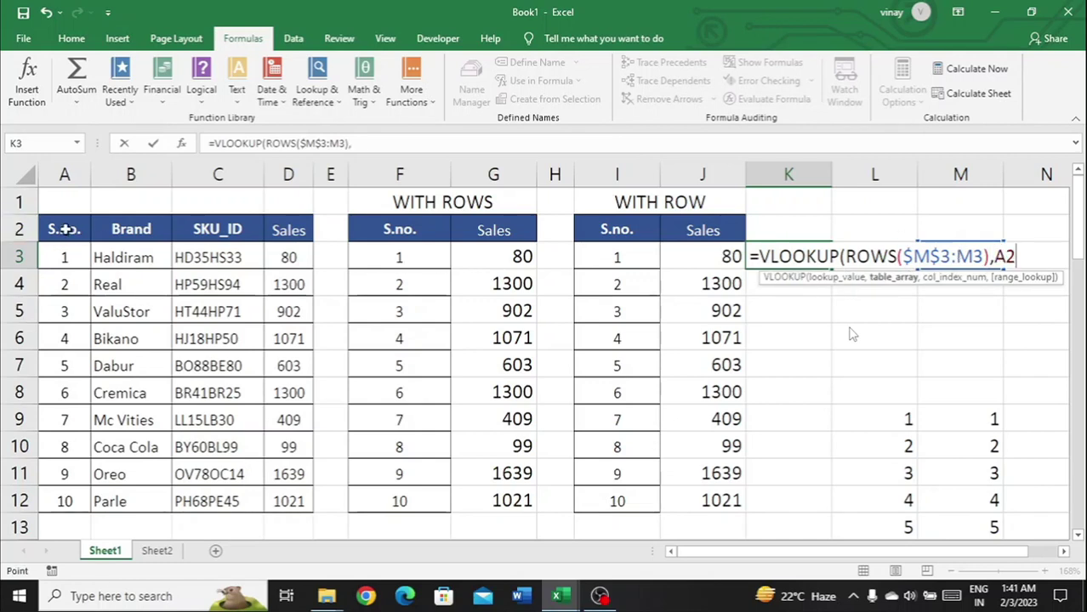
key(ctrl+shift+Down)
key(ctrl+shift+Right)
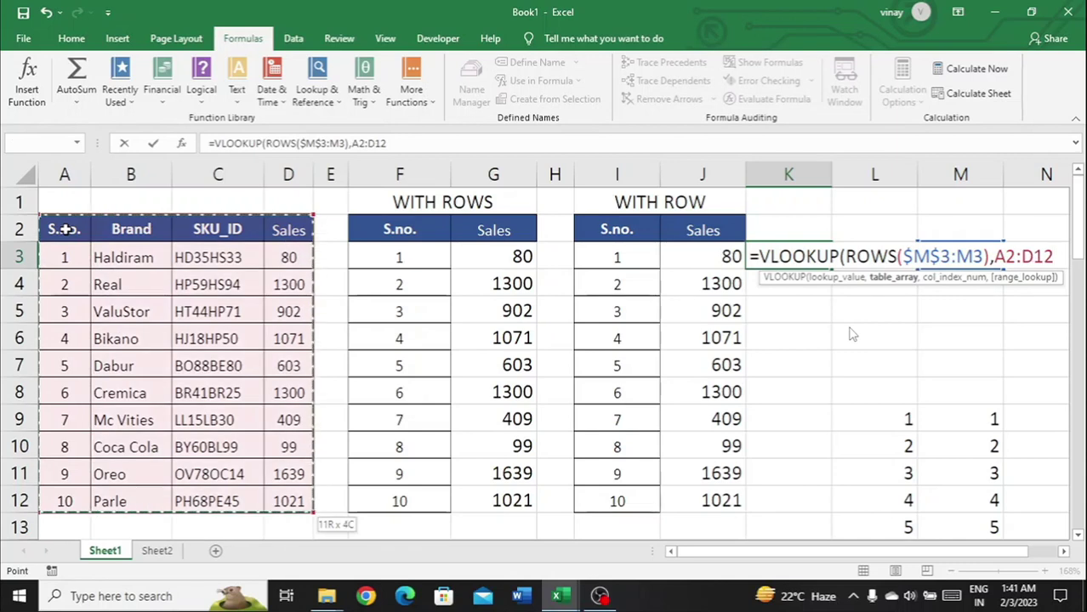
text(,)
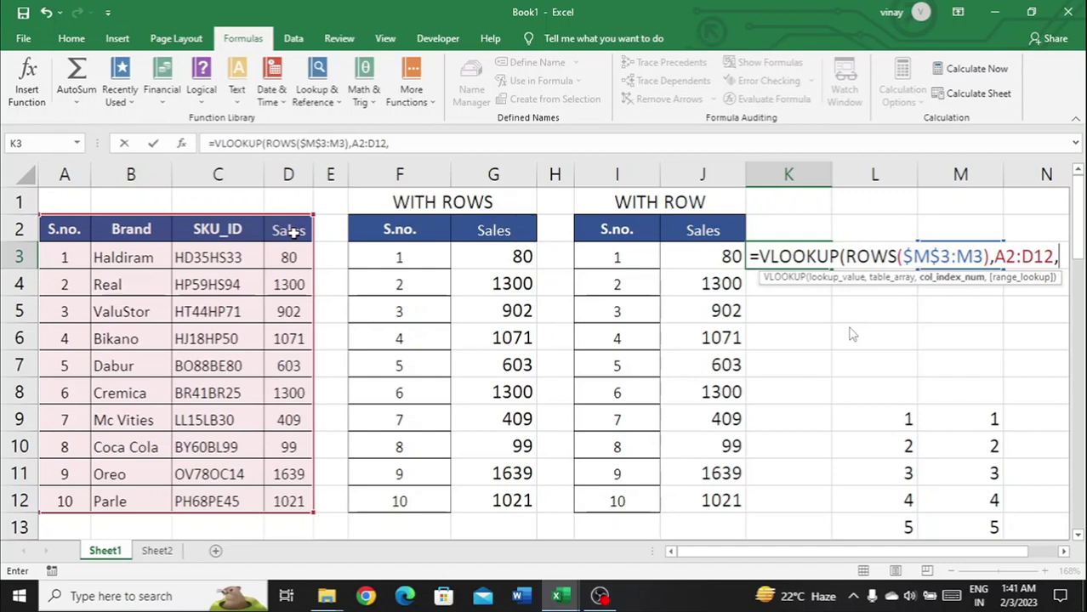
text(4,0))
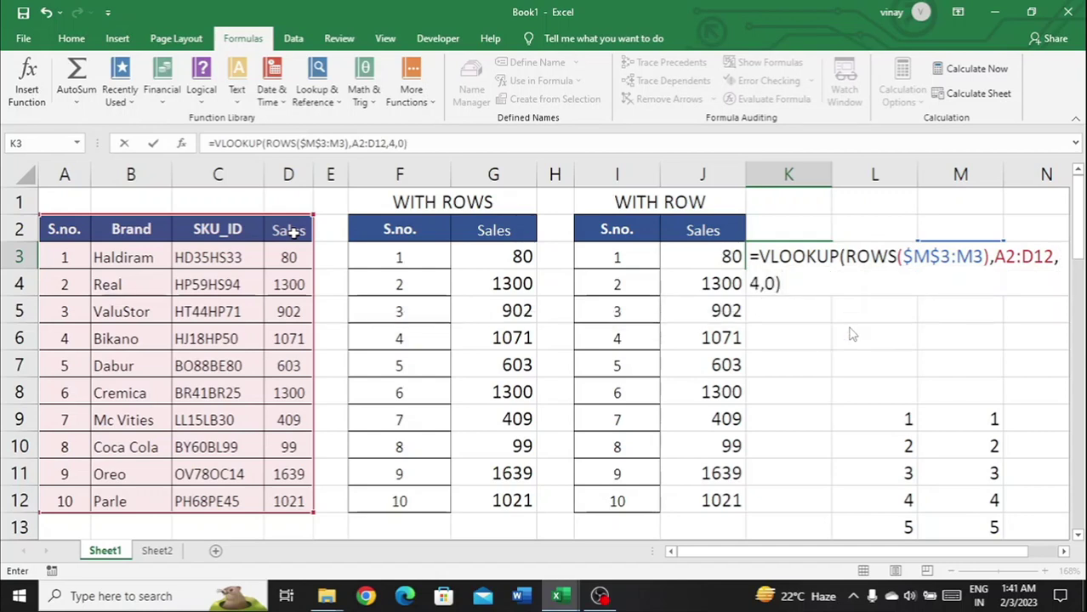
key(Up)
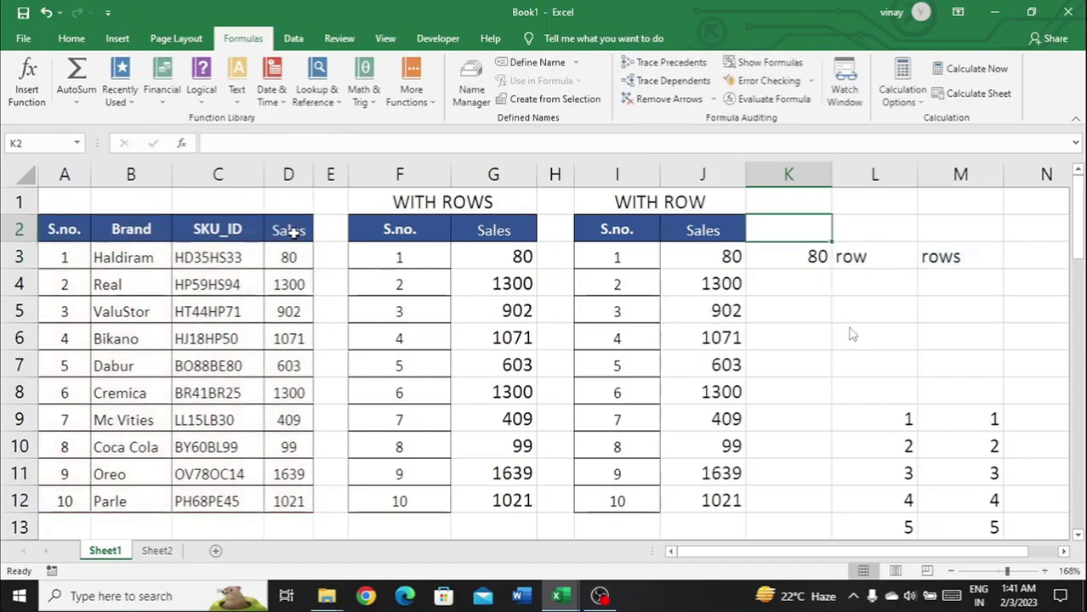
Make the table range in the K3 VLOOKUP absolute as $A$2:$D$12.
key(Down)
key(F2)
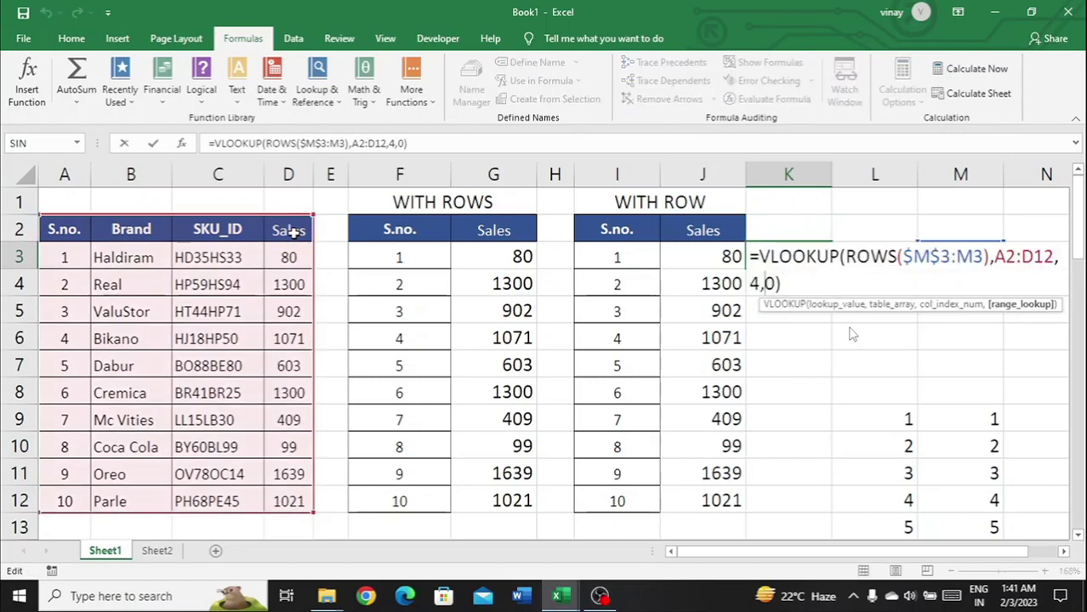
key(Right)
key(Up)
key(Right)
key(Right)
key(Right)
key(Right)
key(Right)
key(Right)
key(Right)
key(Right)
key(Right)
key(Right)
key(Right)
key(Right)
key(Right)
key(Right)
key(Right)
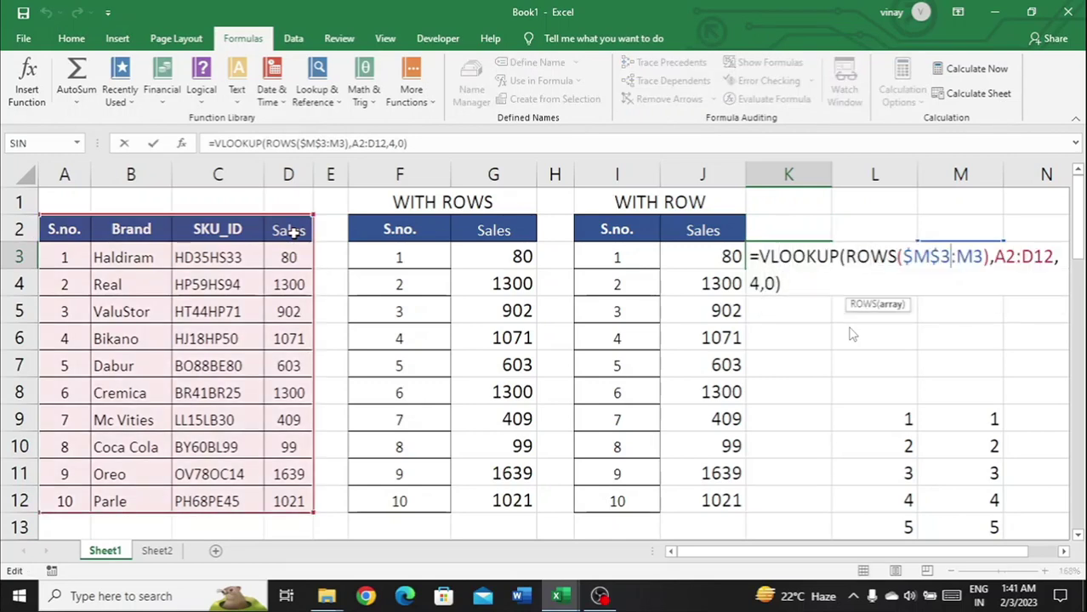
key(Right)
key(Right)
key(Right)
key(Right)
key(Right)
key(shift+Right)
key(shift+Right)
key(shift+Right)
key(shift+Right)
key(shift+Right)
key(shift+Right)
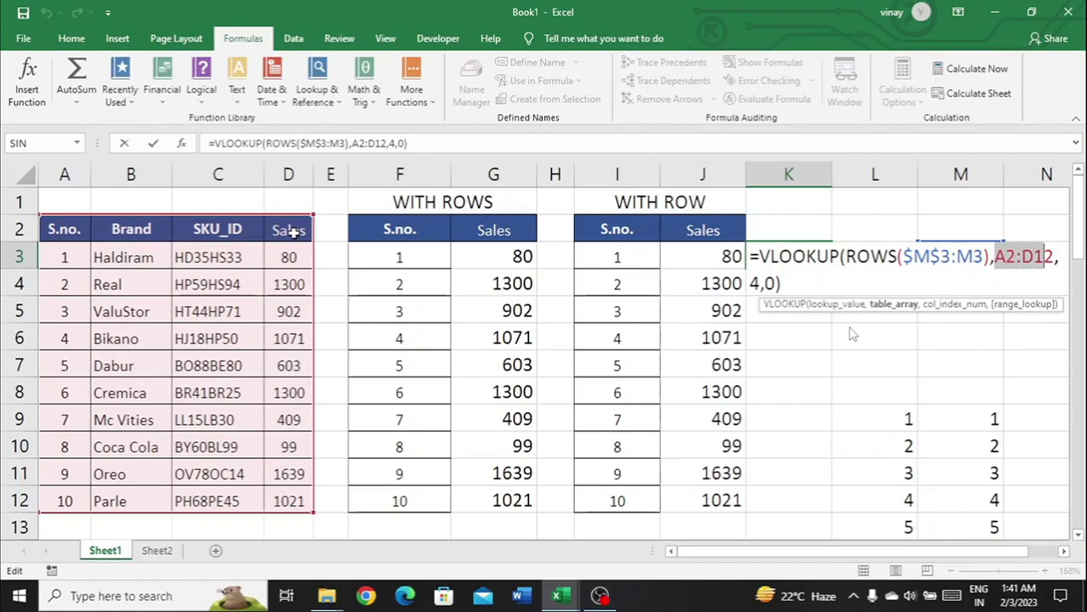
key(F4)
key(Return)
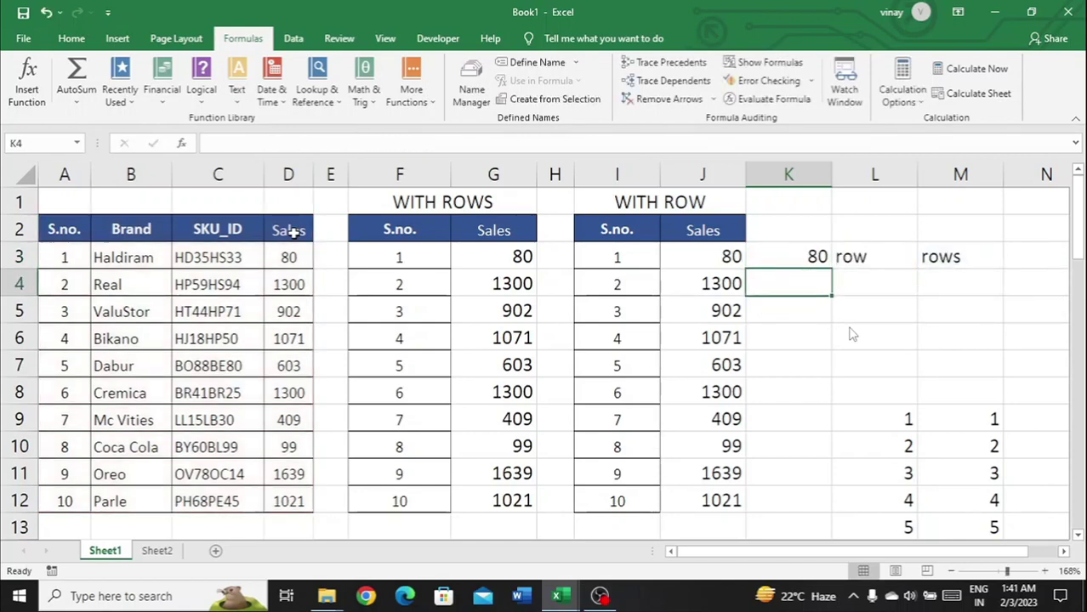
Compare the INDEX formula with ROW in J3 to the VLOOKUP formula with ROWS in K3.
key(Up)
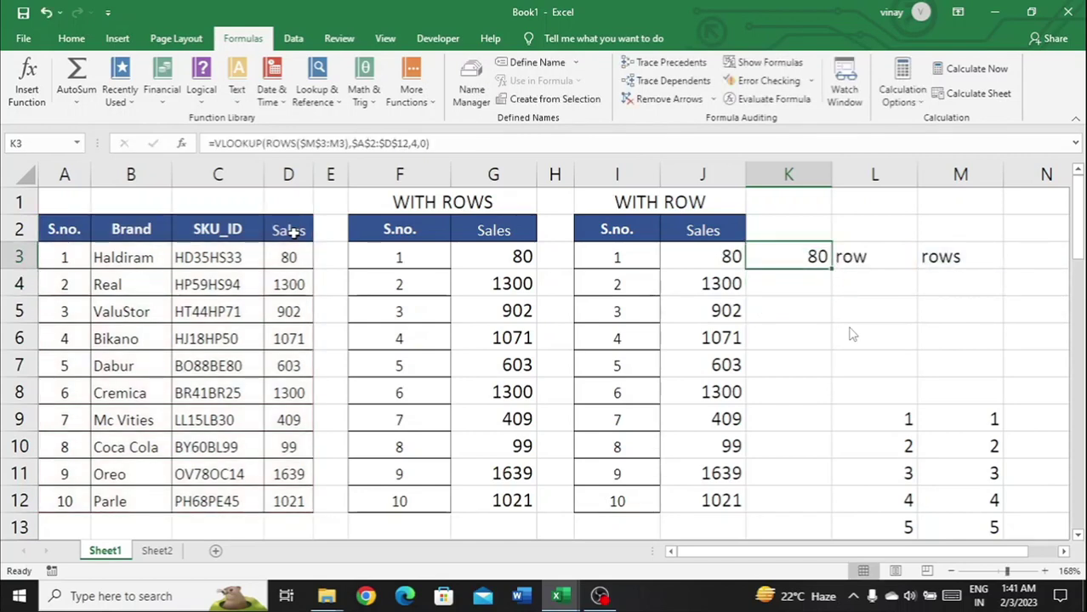
drag(293, 231, 523, 312)
click(644, 267)
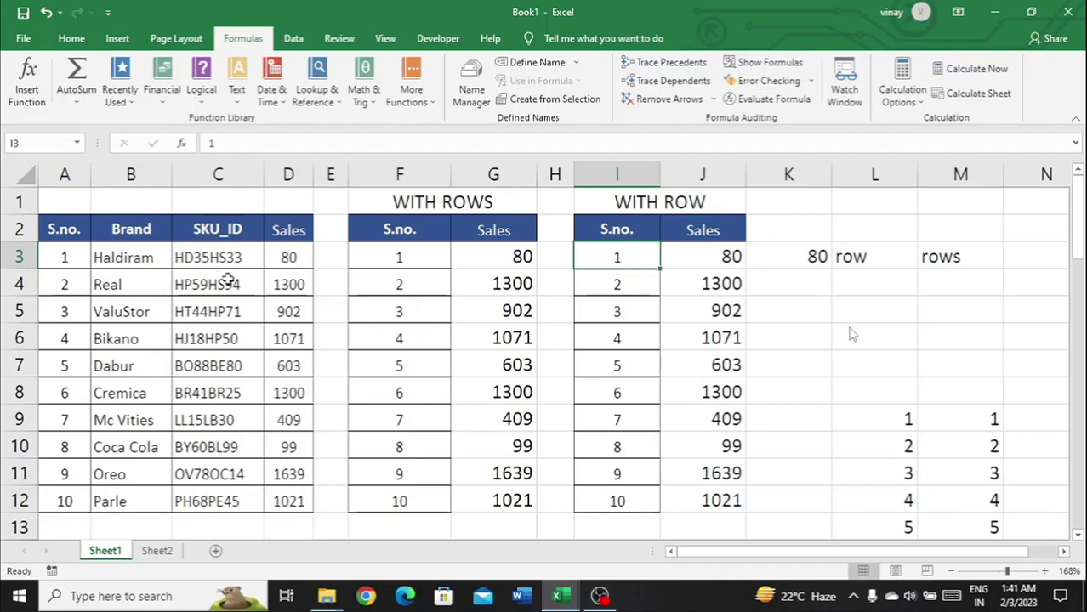
key(Right)
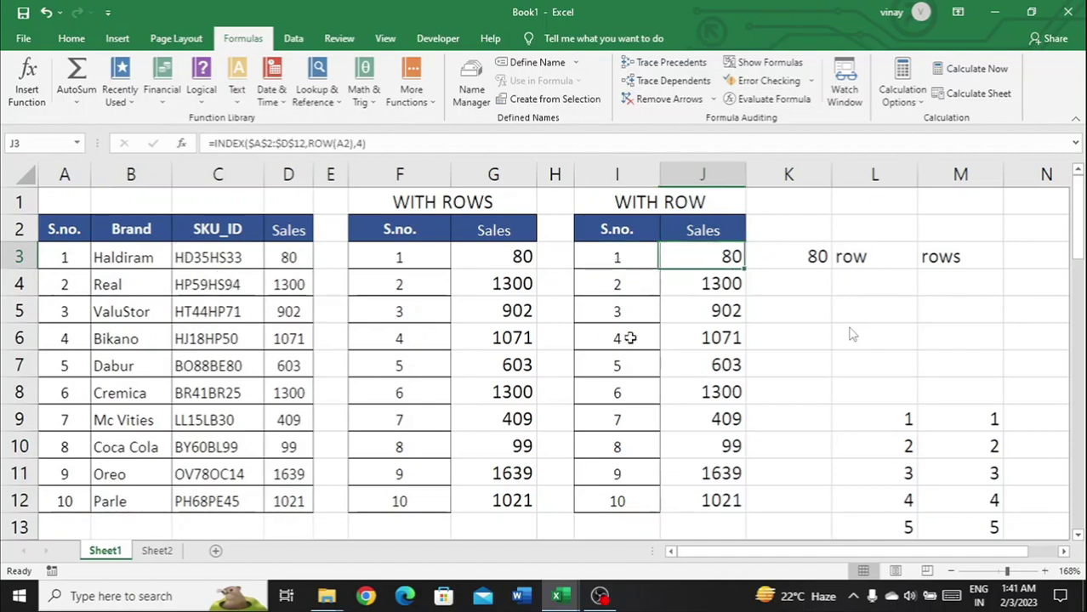
key(Right)
key(F2)
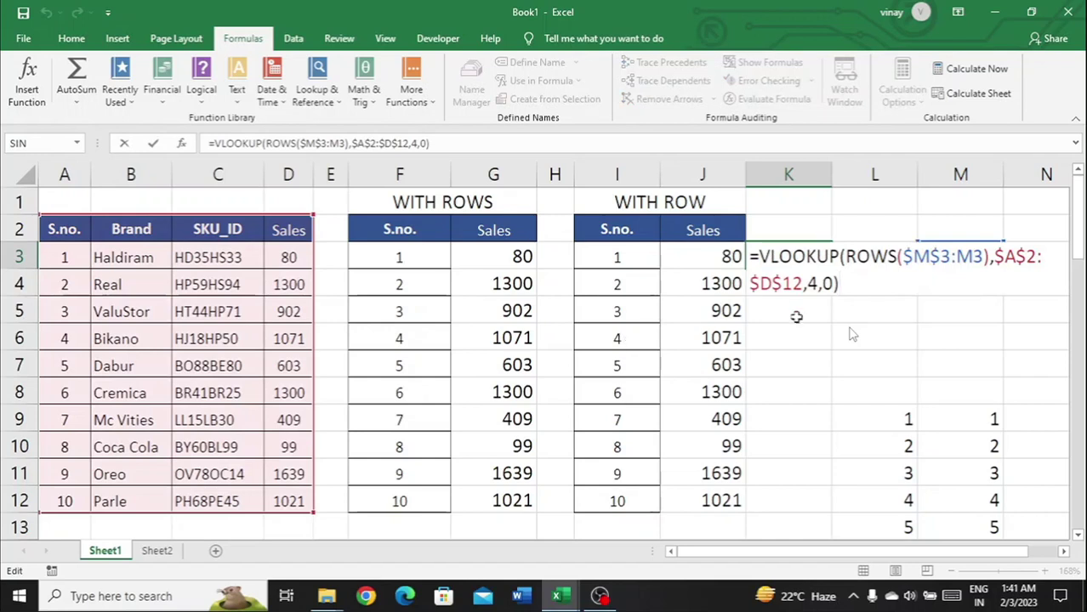
key(Return)
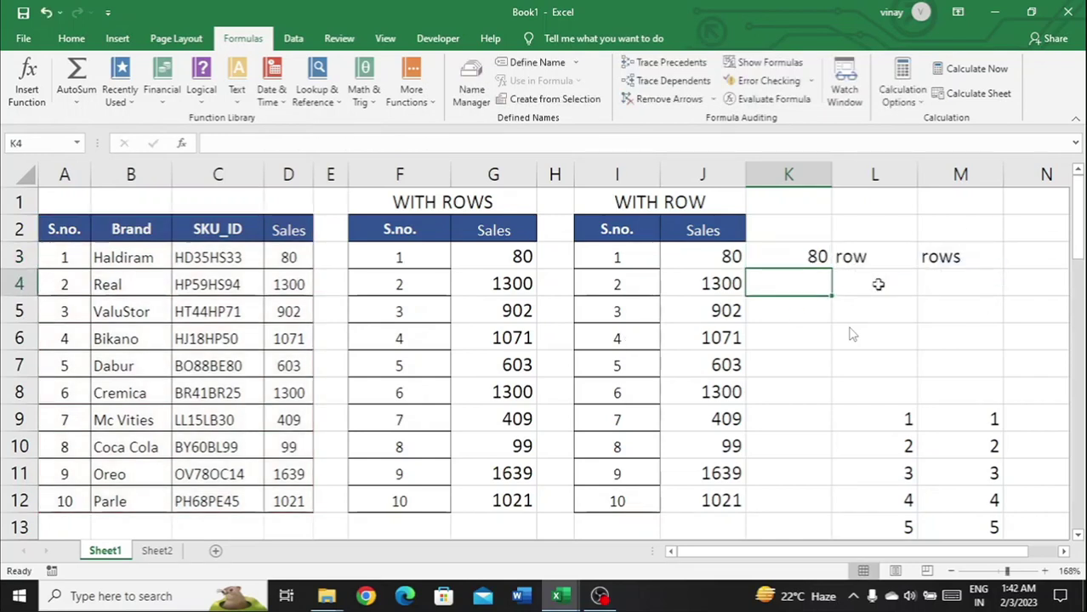
Fill the VLOOKUP formula from K3 down through K12, matching the length of the Sales column beside it.
key(Up)
key(Left)
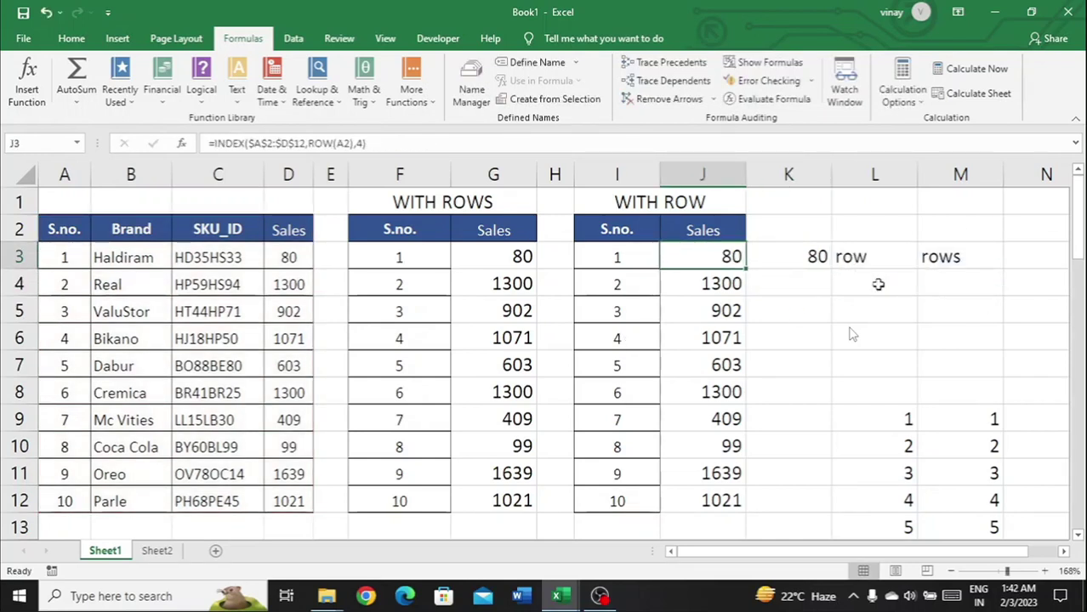
key(ctrl+Down)
key(Right)
key(ctrl+shift+Up)
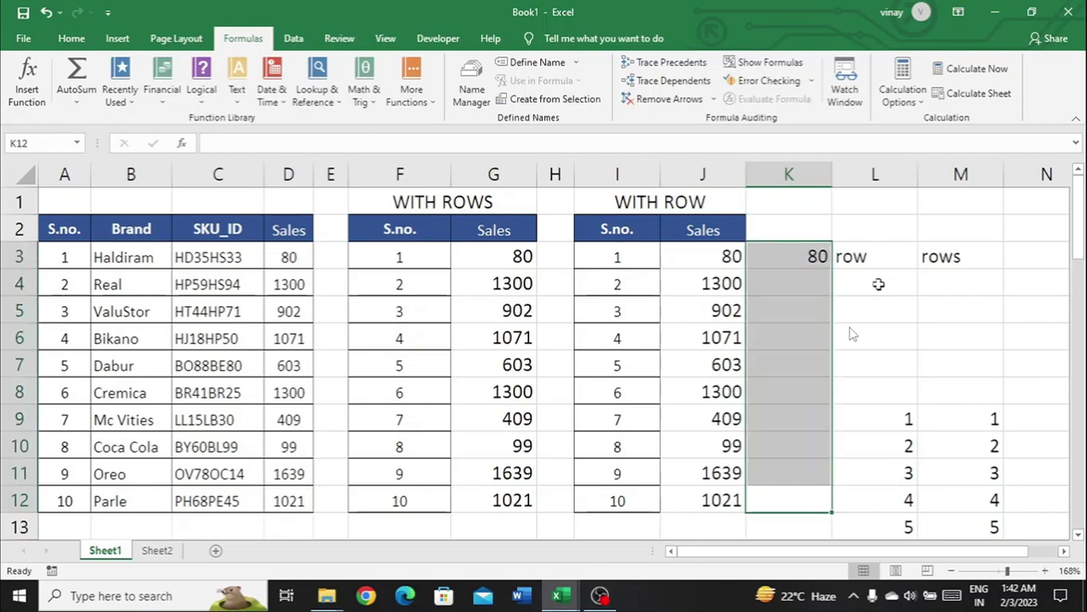
key(ctrl+d)
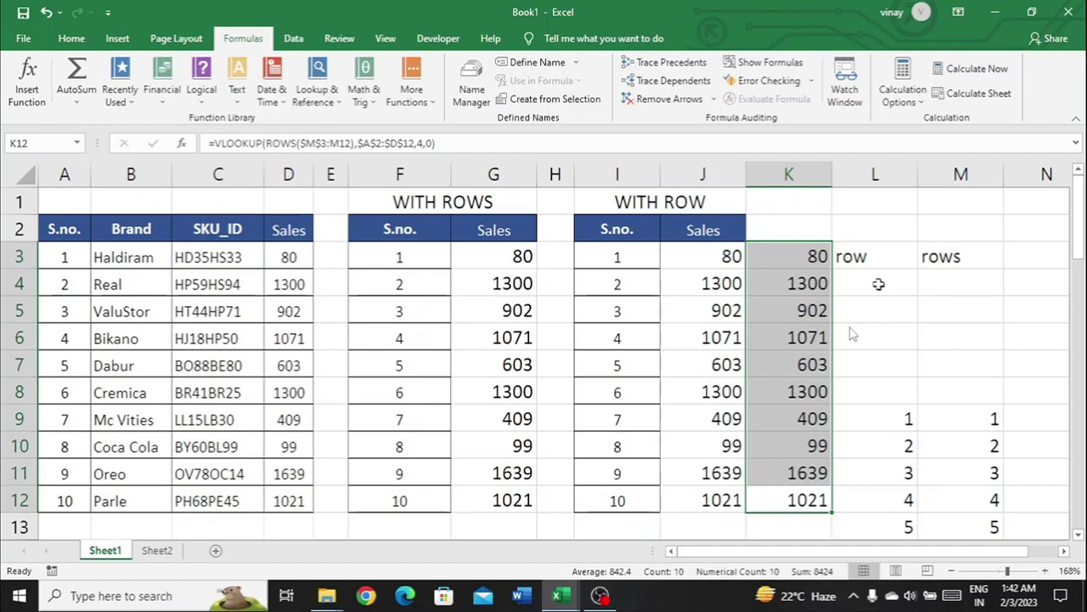
Clear the example VLOOKUP formulas from K3:K12.
key(Delete)
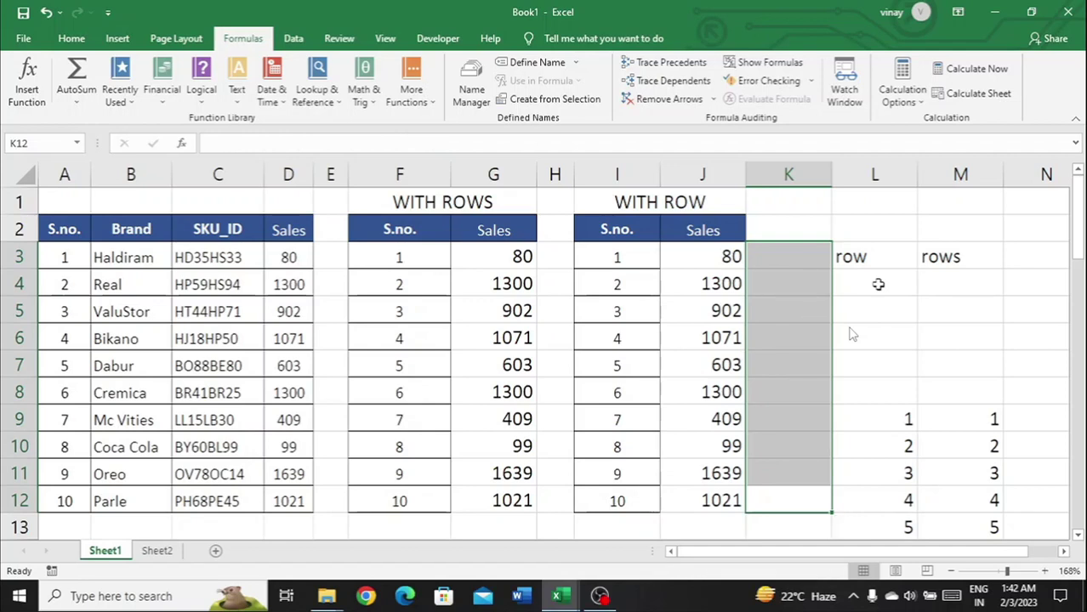
click(868, 343)
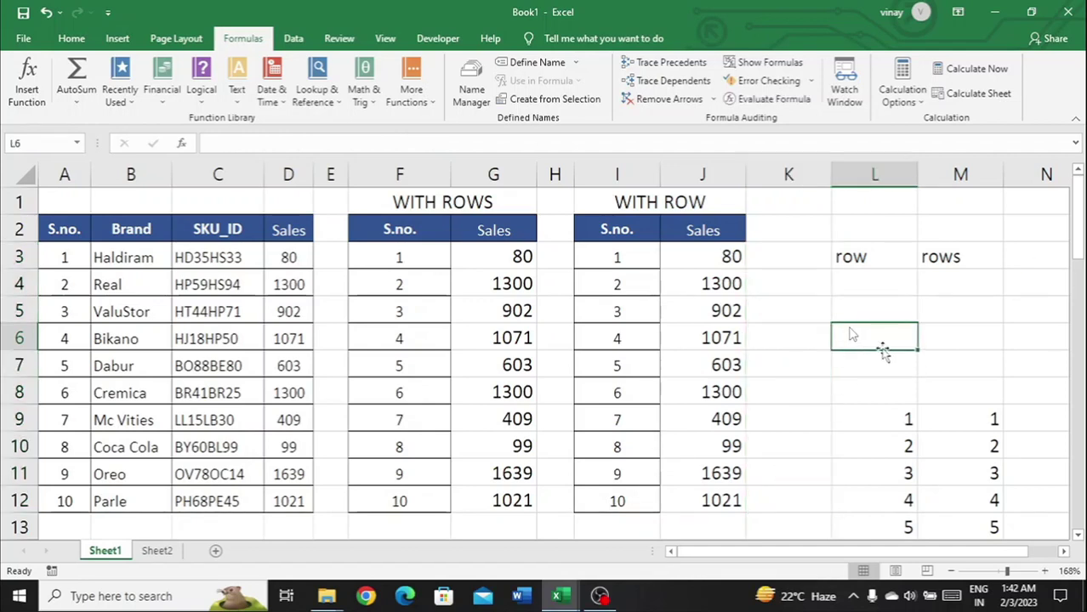